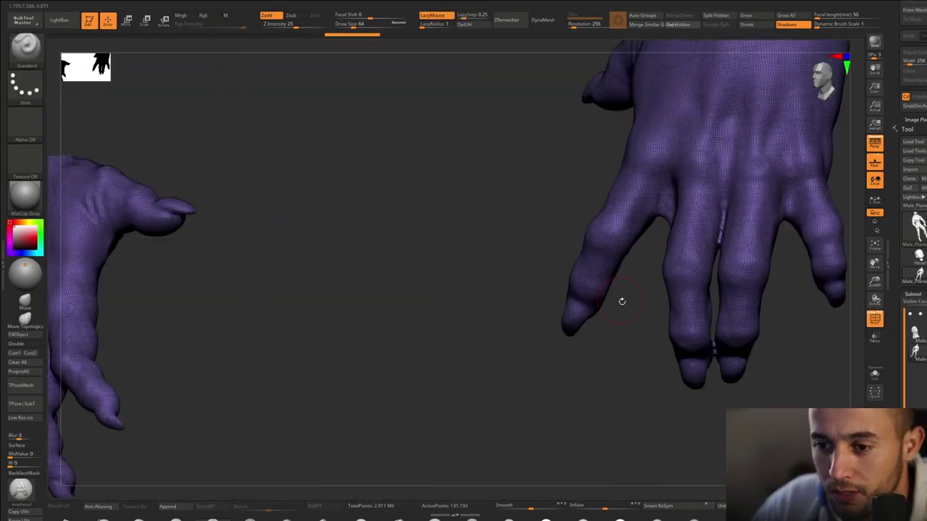
Step: Isolate the hand with the MatCap Gray material and invert the mask around its index finger
key(b)
key(l)
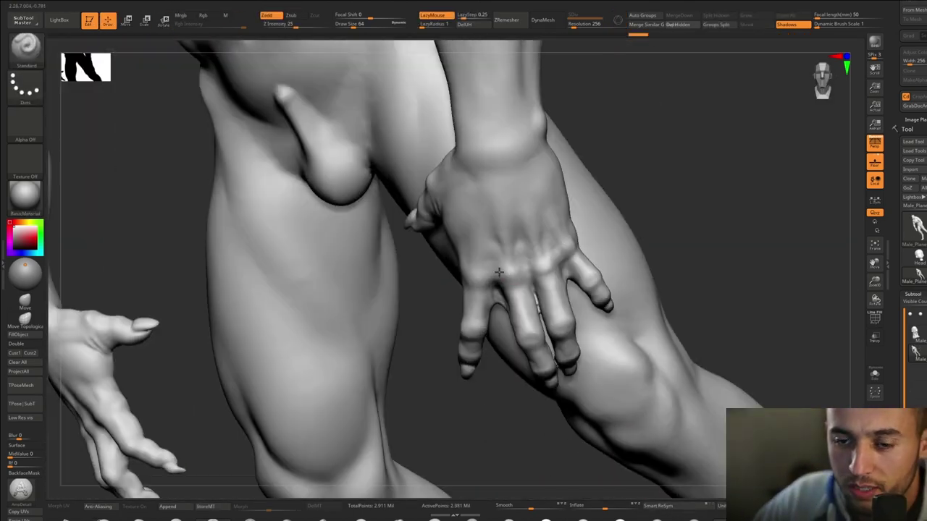
ctrl+shift+drag(487, 211, 620, 399)
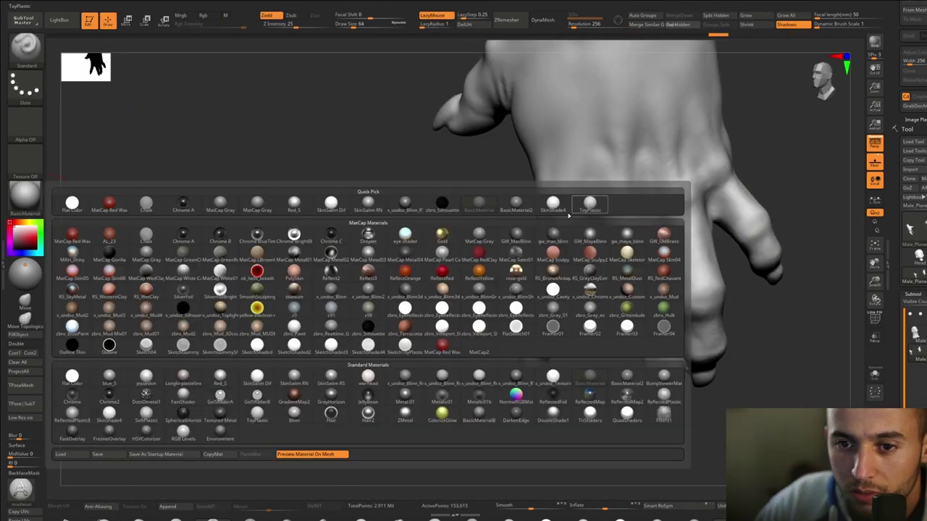
click(25, 194)
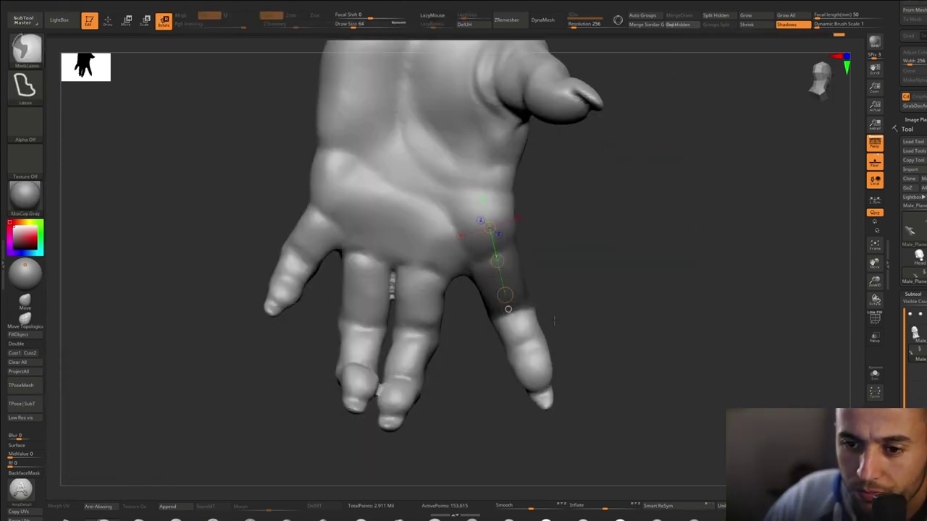
key(ctrl+i)
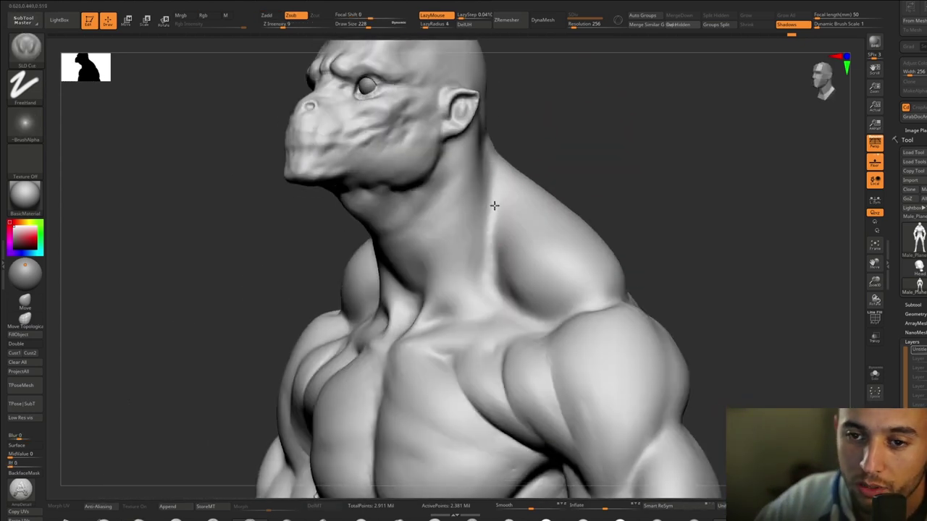
Step: Build up the muscles along the side of the neck and the throat with the ClayBuildup brush
right_drag(473, 238, 468, 227)
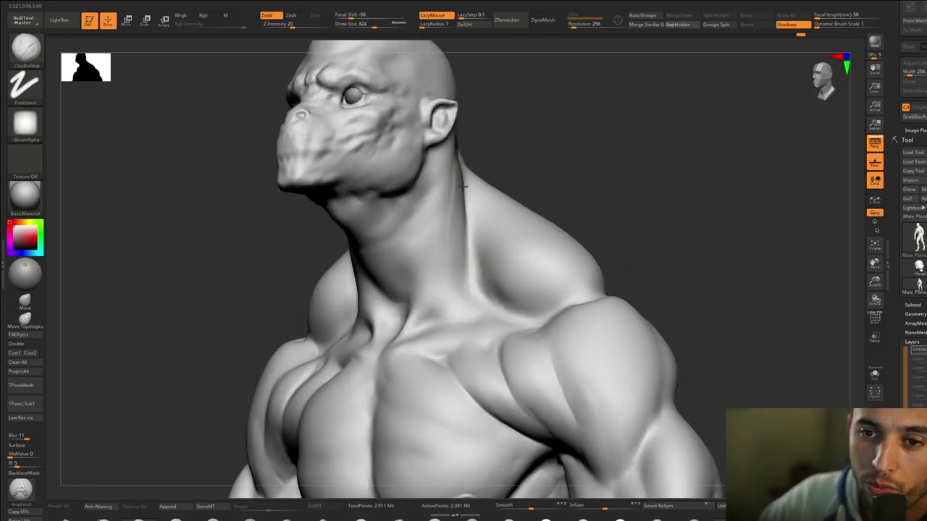
mouse_move(463, 187)
mouse_down()
mouse_move(459, 239)
mouse_move(531, 169)
mouse_move(535, 195)
mouse_move(569, 175)
mouse_move(529, 205)
mouse_move(536, 227)
mouse_move(583, 137)
mouse_up()
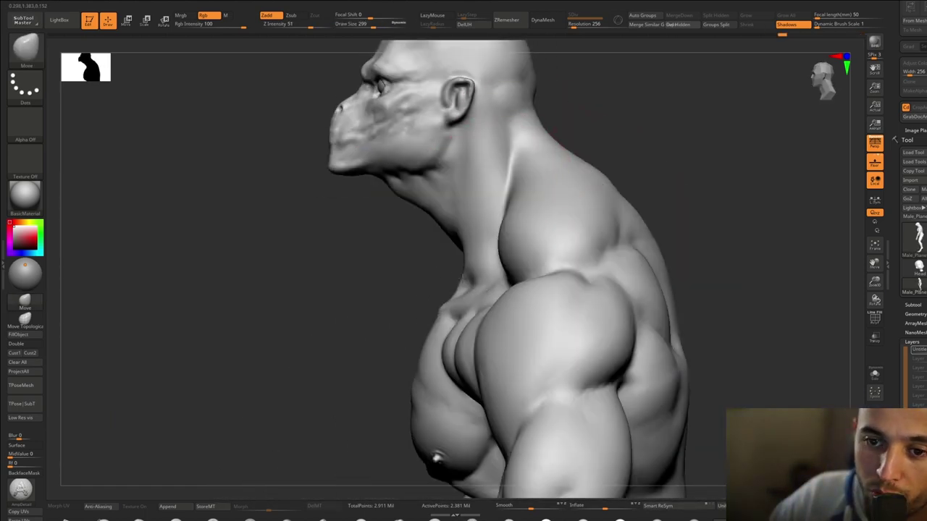
mouse_move(470, 234)
shift+right_down()
mouse_move(488, 228)
mouse_move(517, 100)
shift+right_up()
key(b)
key(c)
key(b)
right_drag(200, 459, 381, 401)
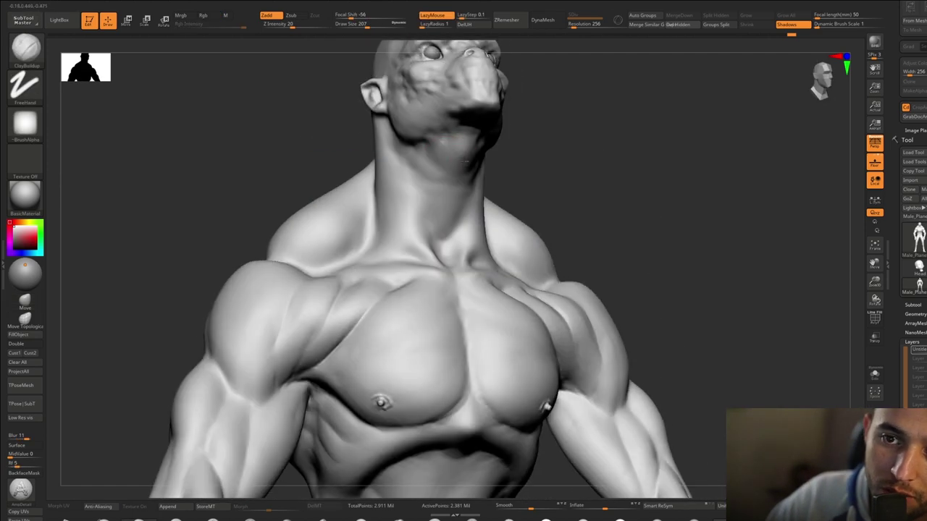
drag(455, 210, 444, 187)
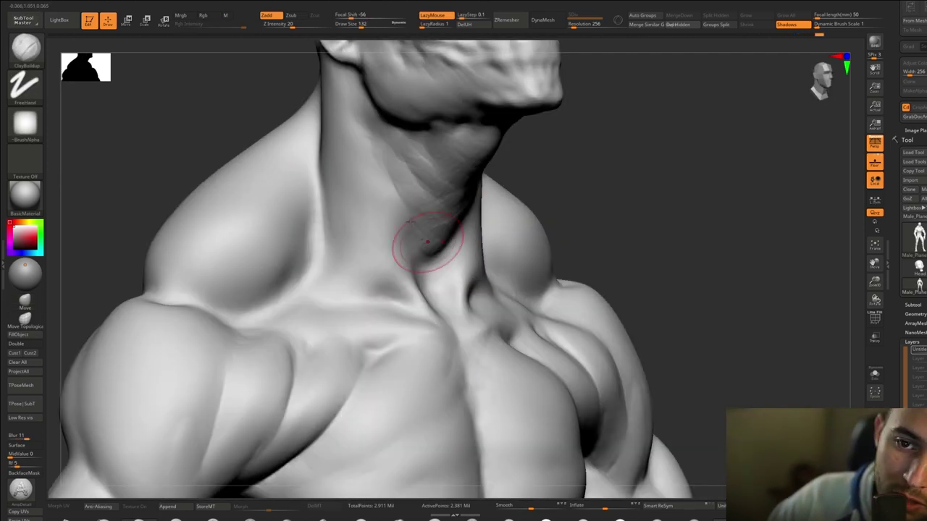
mouse_move(427, 242)
mouse_down()
mouse_move(455, 165)
mouse_move(415, 91)
mouse_up()
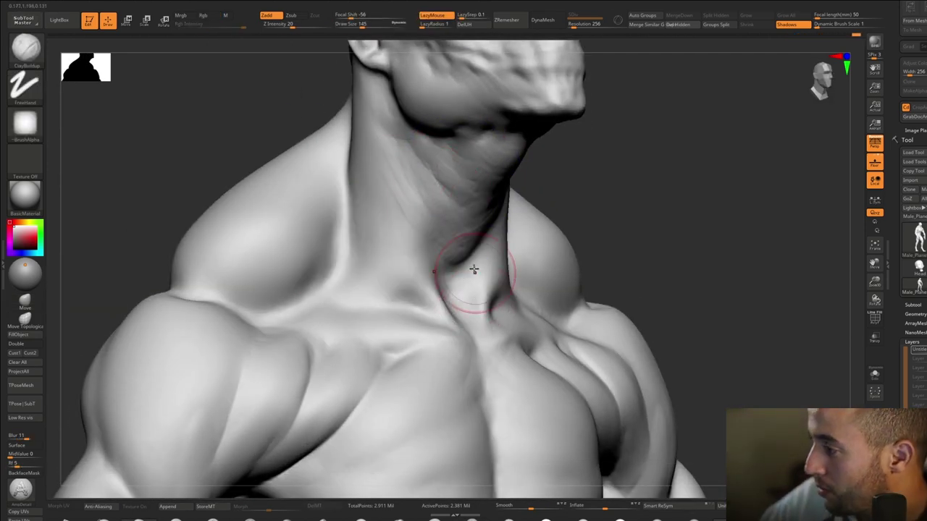
Step: Add ClayBuildup strokes over the trapezius and down the side of the neck from below the ear
right_drag(474, 269, 388, 216)
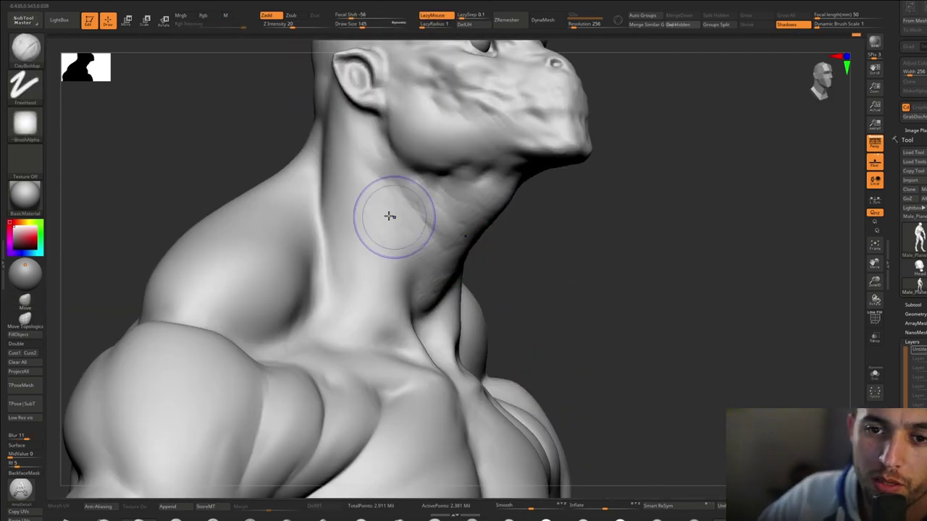
mouse_move(367, 176)
mouse_down()
mouse_move(442, 155)
mouse_move(327, 228)
mouse_up()
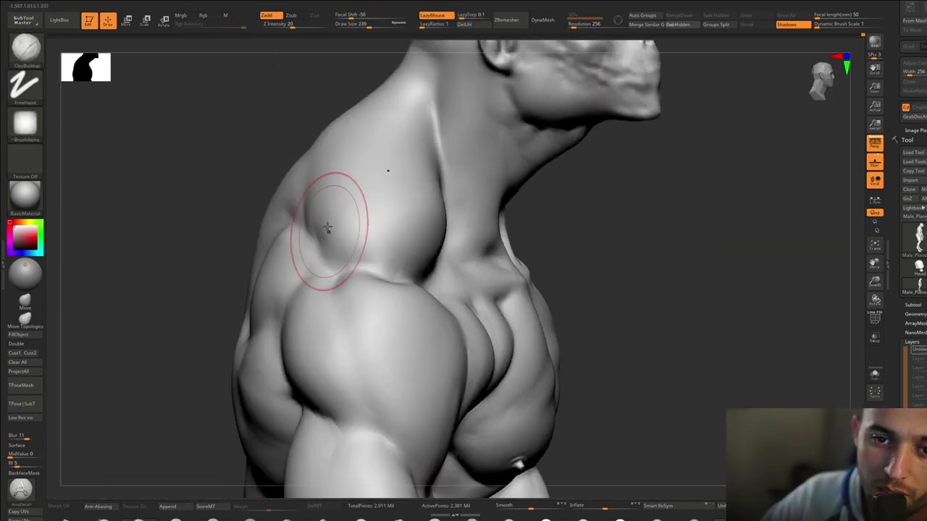
mouse_move(352, 197)
right_down()
mouse_move(413, 207)
mouse_move(275, 207)
mouse_move(372, 228)
mouse_move(433, 176)
mouse_move(469, 234)
right_up()
mouse_move(470, 232)
mouse_down()
mouse_move(506, 239)
mouse_move(560, 152)
mouse_up()
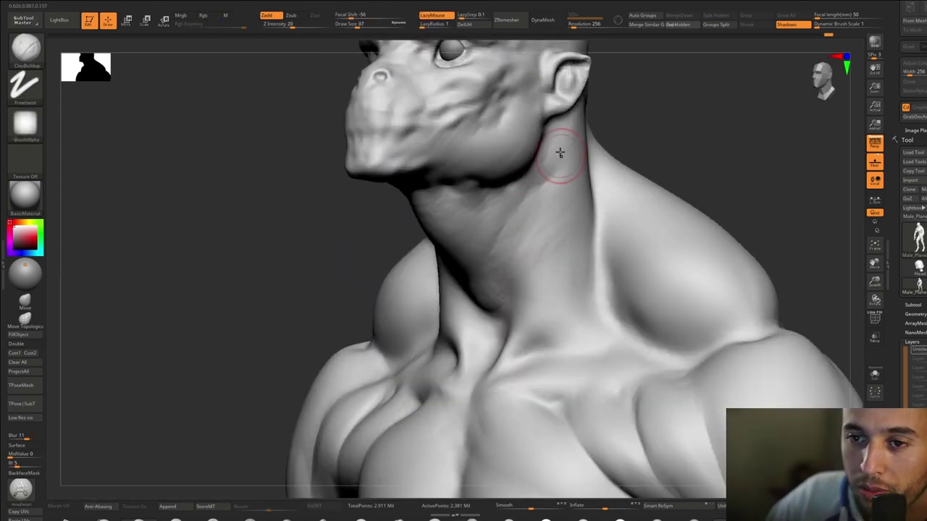
drag(520, 209, 483, 352)
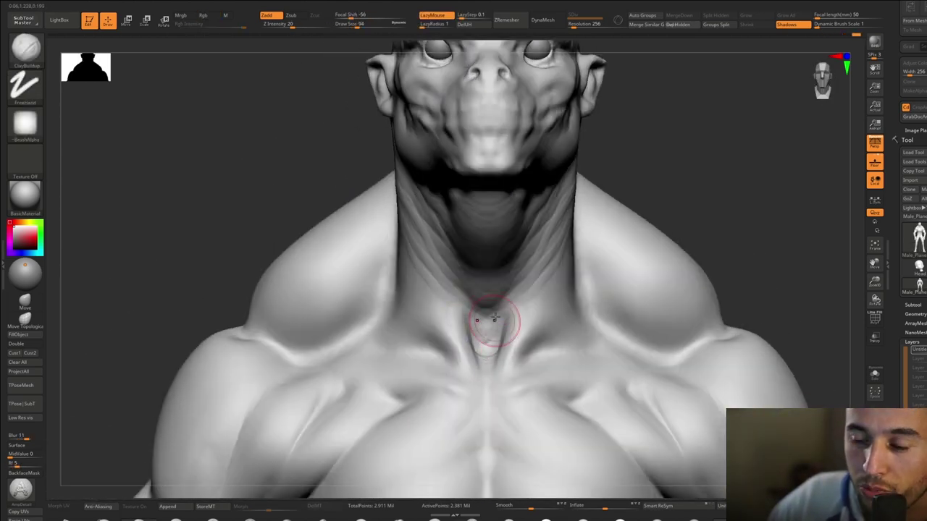
Step: Build up the pit of the neck, then smooth the transitions into the collarbones and upper chest
mouse_move(493, 317)
mouse_down()
mouse_move(540, 273)
mouse_move(363, 226)
mouse_move(391, 279)
mouse_up()
mouse_move(391, 278)
right_down()
mouse_move(579, 314)
mouse_move(480, 277)
right_up()
drag(480, 277, 451, 249)
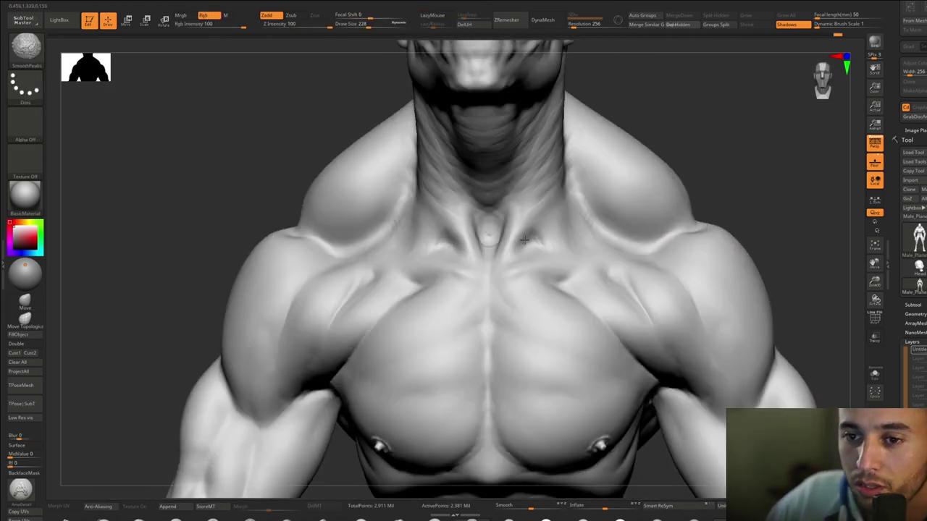
mouse_move(464, 304)
mouse_down()
mouse_move(528, 143)
mouse_move(463, 275)
mouse_up()
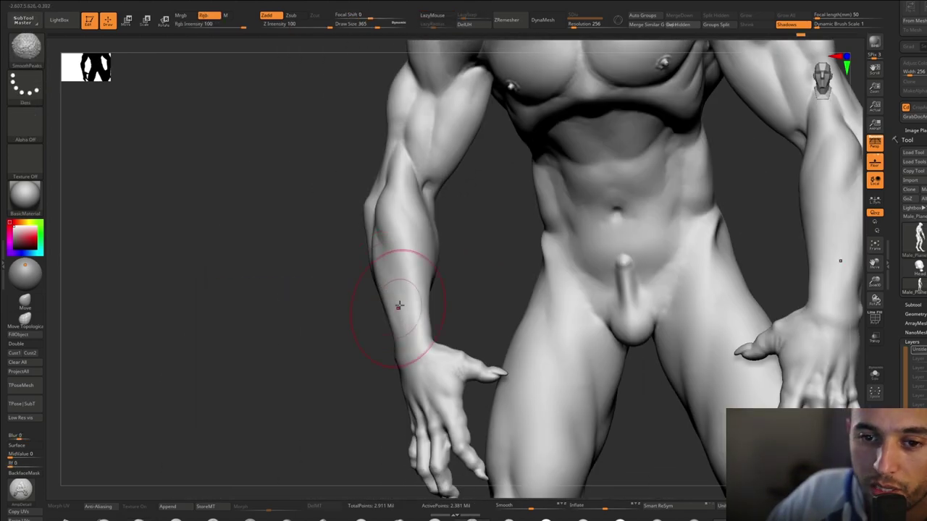
drag(452, 194, 472, 233)
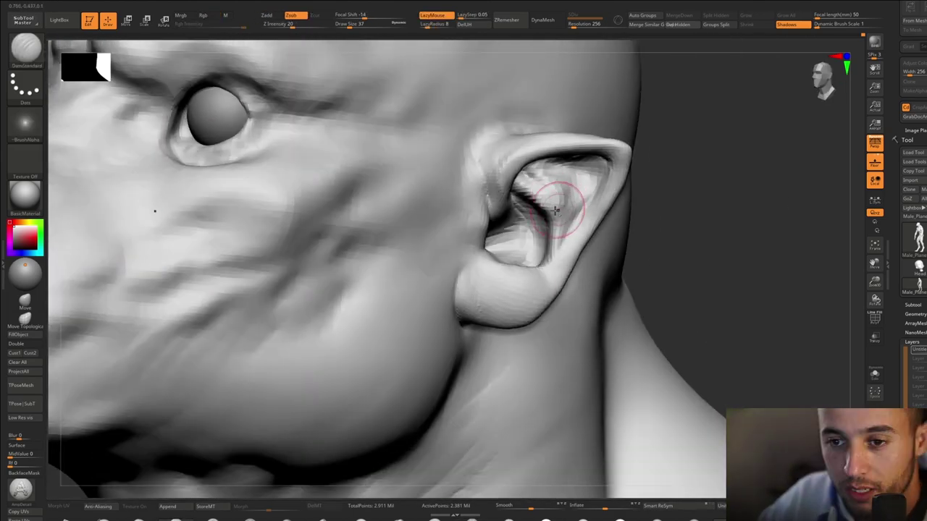
Step: Refine the ear's form and outline with the ClayBuildup and Move brushes
mouse_move(556, 210)
right_down()
mouse_move(503, 263)
mouse_move(569, 204)
mouse_move(365, 379)
mouse_move(478, 348)
mouse_move(687, 203)
mouse_move(591, 318)
mouse_move(651, 331)
mouse_move(668, 318)
mouse_move(601, 186)
mouse_move(575, 213)
mouse_move(644, 282)
mouse_move(579, 254)
mouse_move(586, 198)
mouse_move(571, 155)
mouse_move(575, 217)
mouse_move(586, 155)
mouse_move(552, 196)
mouse_move(601, 265)
mouse_move(552, 166)
mouse_move(534, 186)
mouse_move(503, 166)
mouse_move(418, 199)
mouse_move(443, 184)
mouse_move(350, 235)
mouse_move(269, 217)
mouse_move(425, 165)
mouse_move(415, 144)
mouse_move(148, 477)
right_up()
key(b)
key(m)
key(v)
key(b)
key(c)
key(b)
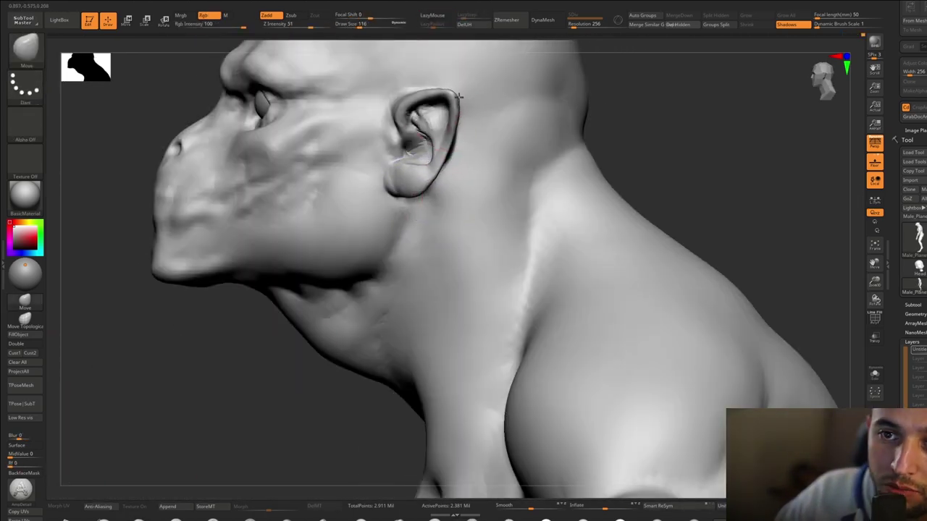
mouse_move(458, 95)
right_down()
mouse_move(406, 145)
mouse_move(435, 231)
mouse_move(524, 151)
mouse_move(572, 171)
mouse_move(494, 183)
mouse_move(477, 210)
right_up()
Step: Carve skin creases across the back and side of the neck with the DamStandard brush
key(b)
key(d)
key(s)
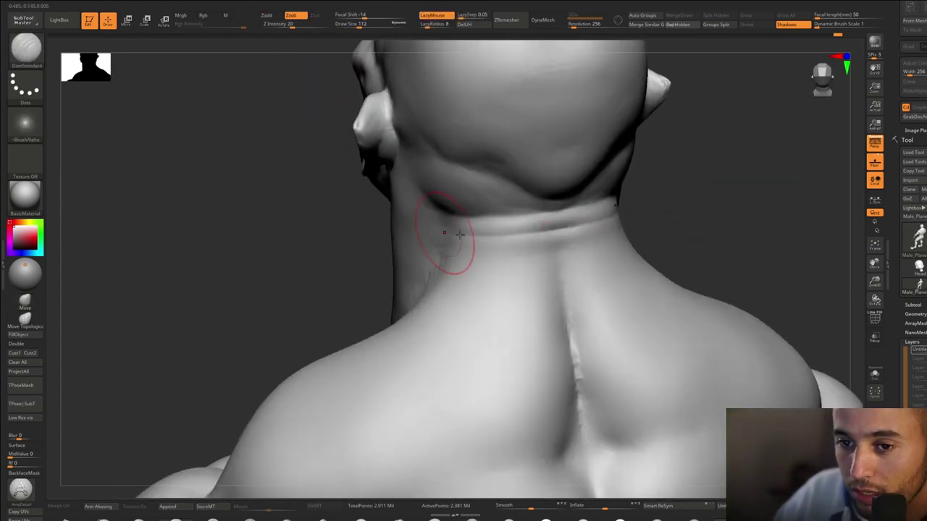
mouse_move(556, 237)
right_down()
mouse_move(521, 278)
mouse_move(423, 328)
right_up()
key(space)
drag(467, 275, 472, 276)
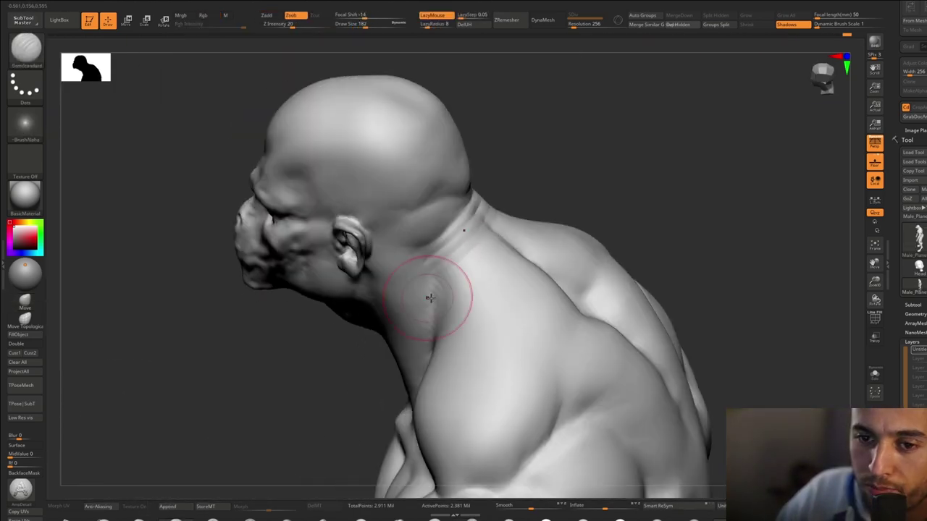
Step: Adjust the proportions of the full figure's arms and torso with the Move brush
right_drag(430, 298, 541, 299)
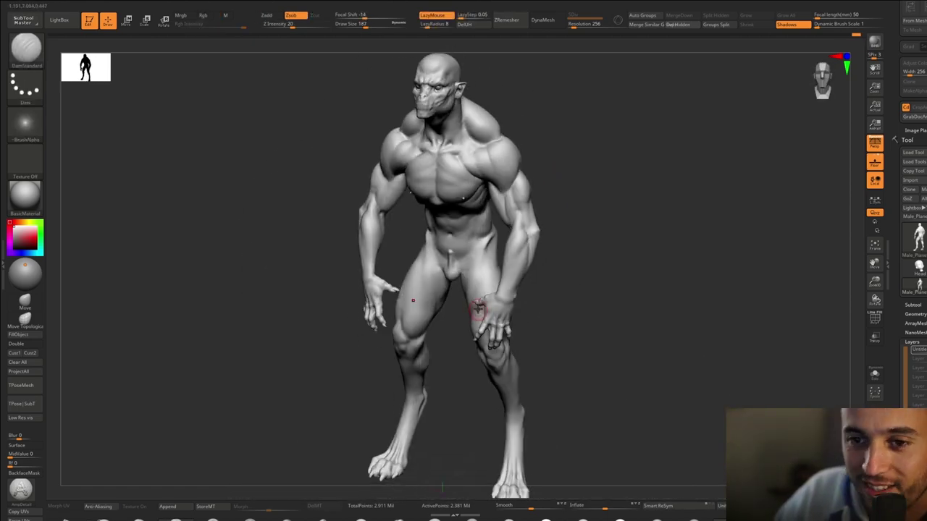
mouse_move(478, 310)
ctrl+right_down()
mouse_move(494, 181)
mouse_move(500, 217)
mouse_move(482, 273)
mouse_move(506, 223)
mouse_move(419, 230)
ctrl+right_up()
mouse_move(408, 355)
right_down()
mouse_move(424, 221)
mouse_move(471, 181)
mouse_move(449, 202)
right_up()
mouse_move(449, 203)
ctrl+right_down()
mouse_move(426, 249)
mouse_move(470, 187)
ctrl+right_up()
key(b)
key(m)
key(v)
ctrl+right_drag(518, 252, 528, 241)
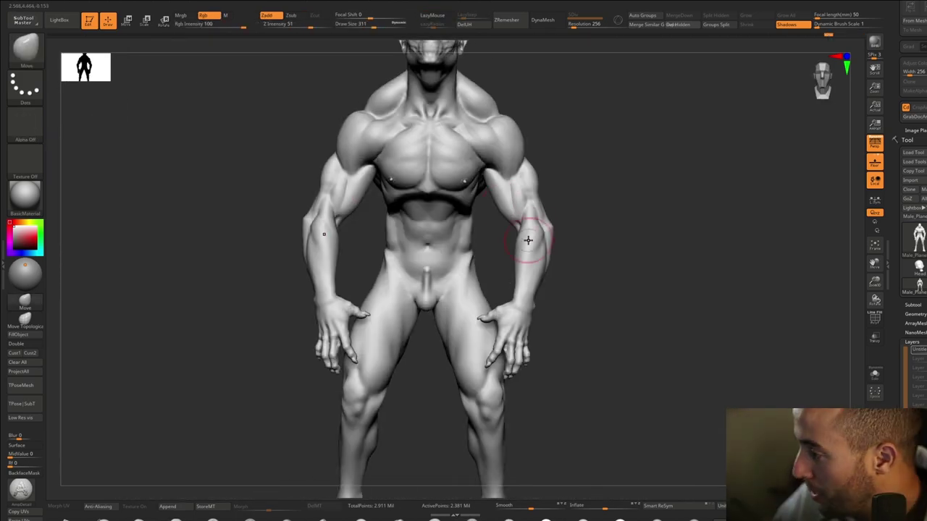
Step: Build up the pectoral muscle forms on the chest with the ClayBuildup brush
mouse_move(559, 323)
ctrl+right_down()
mouse_move(434, 242)
mouse_move(352, 246)
mouse_move(478, 250)
mouse_move(448, 226)
mouse_move(426, 290)
mouse_move(459, 307)
mouse_move(470, 304)
mouse_move(463, 268)
ctrl+right_up()
click(250, 518)
mouse_move(627, 174)
ctrl+right_down()
mouse_move(629, 219)
mouse_move(614, 283)
mouse_move(598, 142)
mouse_move(584, 181)
mouse_move(378, 207)
mouse_move(495, 169)
mouse_move(474, 101)
mouse_move(454, 96)
mouse_move(449, 149)
ctrl+right_up()
right_click(614, 283)
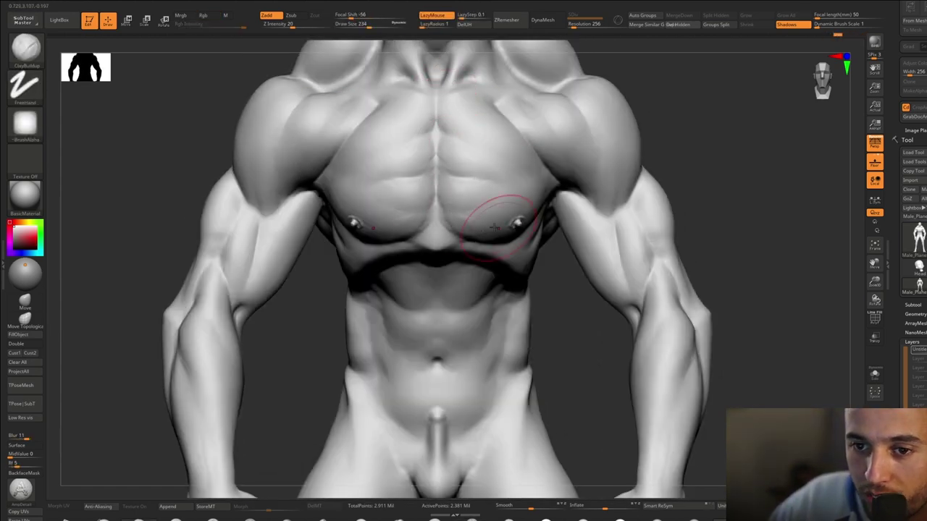
Step: Reshape the outer pectoral near the armpit with the Move brush at a draw size of about 324
mouse_move(486, 229)
right_down()
mouse_move(469, 131)
mouse_move(529, 133)
mouse_move(507, 137)
mouse_move(545, 191)
mouse_move(404, 165)
mouse_move(362, 190)
right_up()
key(b)
key(m)
key(v)
key(space)
drag(406, 142, 412, 142)
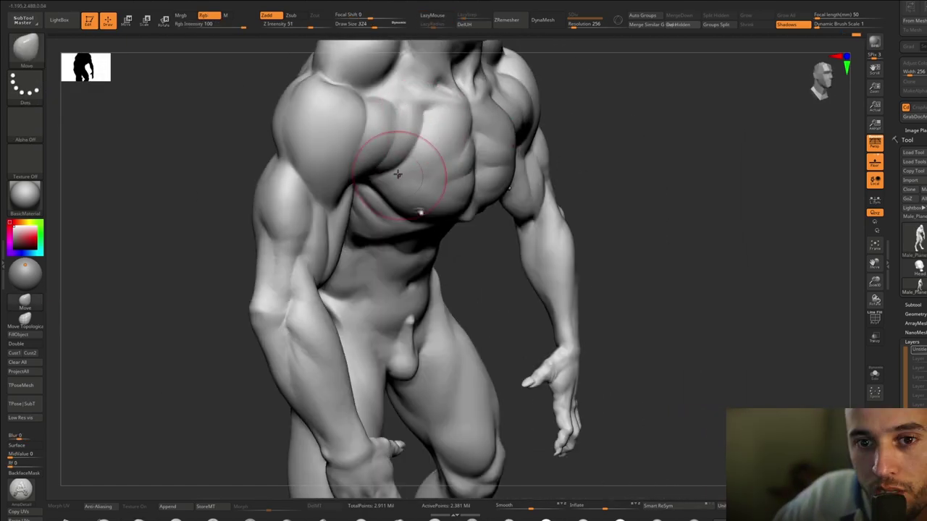
Step: Adjust the front deltoid and the chest's attachment to the upper arm with the Move brush, using a smaller draw size
mouse_move(397, 176)
right_down()
mouse_move(463, 181)
mouse_move(391, 190)
right_up()
key(space)
drag(433, 143, 439, 142)
mouse_move(406, 174)
right_down()
mouse_move(461, 182)
mouse_move(384, 186)
mouse_move(441, 188)
right_up()
key(space)
drag(442, 155, 433, 155)
right_drag(468, 182, 461, 186)
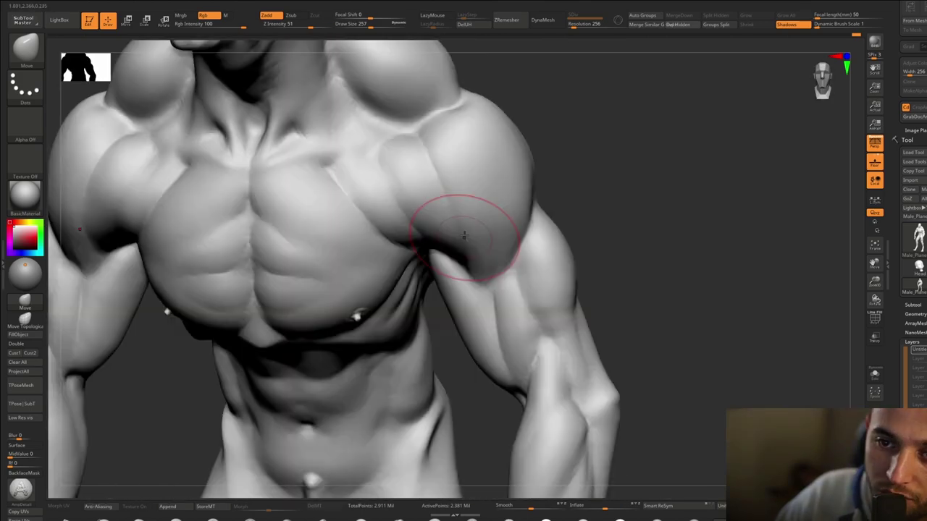
mouse_move(455, 242)
right_down()
mouse_move(483, 213)
mouse_move(500, 213)
mouse_move(457, 238)
right_up()
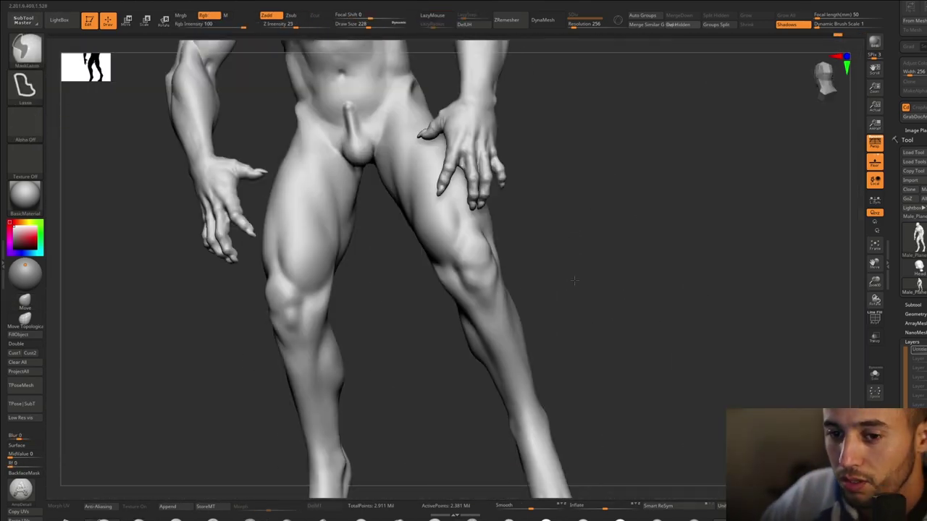
Step: Append a cylinder subtool and prepare it as a tall, isolated form subdivided to level 4
click(914, 188)
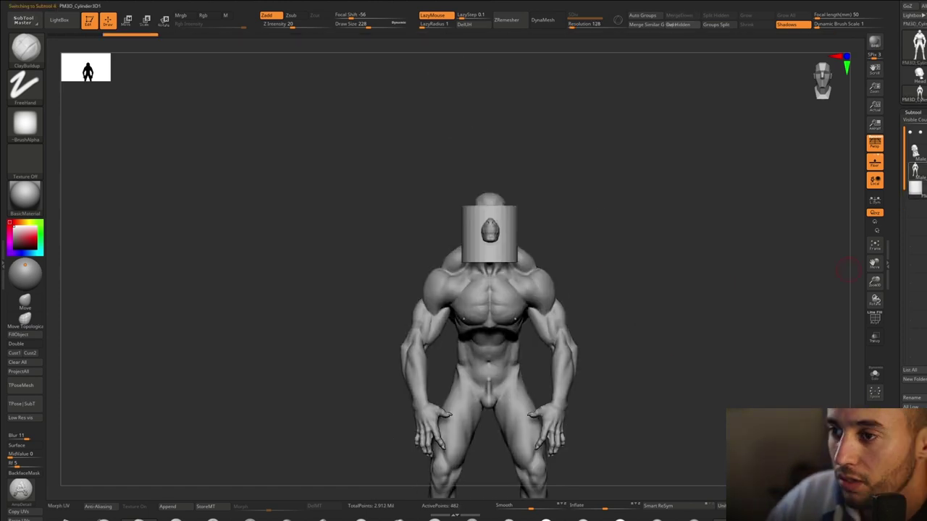
click(923, 187)
drag(905, 116, 905, 391)
click(923, 284)
click(641, 461)
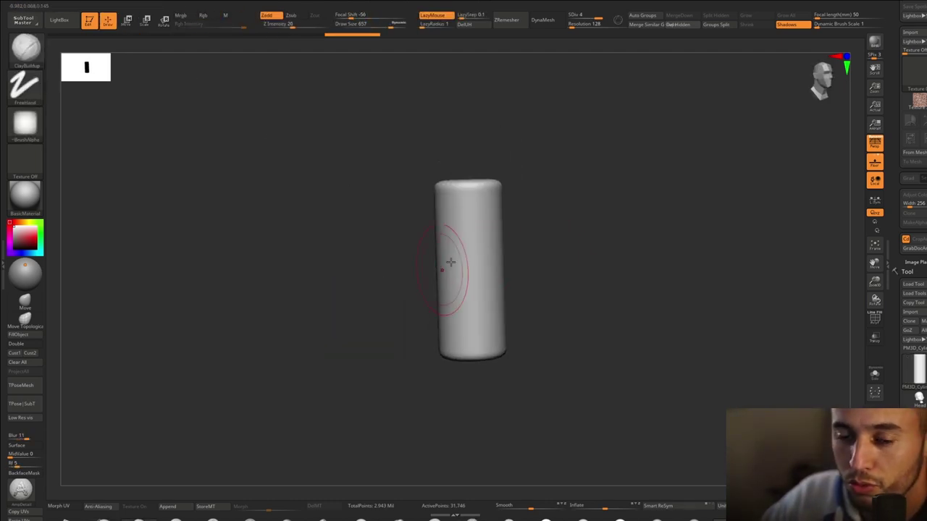
Step: Lasso-mask an oval area on the upper side of the cylinder and invert the mask
key(ctrl)
ctrl+right_drag(500, 244, 405, 304)
right_click(384, 316)
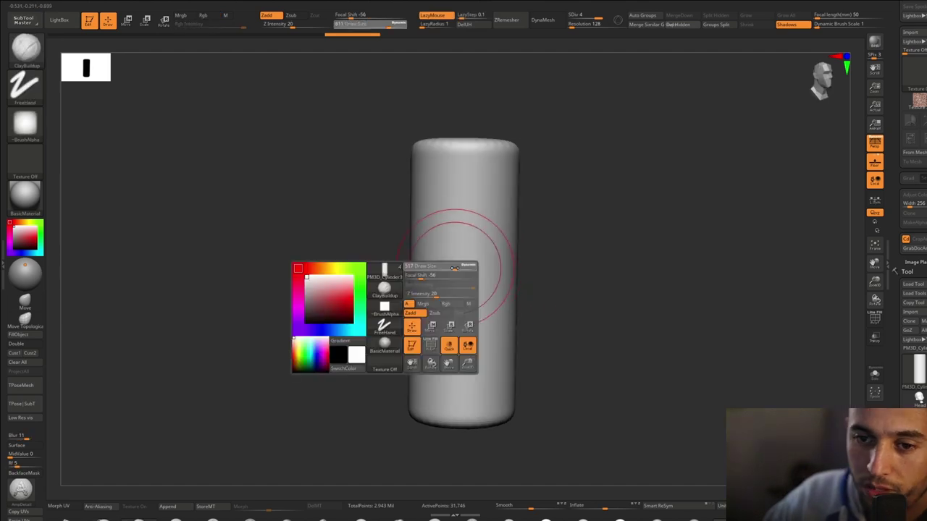
ctrl+drag(507, 145, 440, 151)
right_drag(440, 151, 497, 169)
ctrl+click(516, 330)
ctrl+click(515, 330)
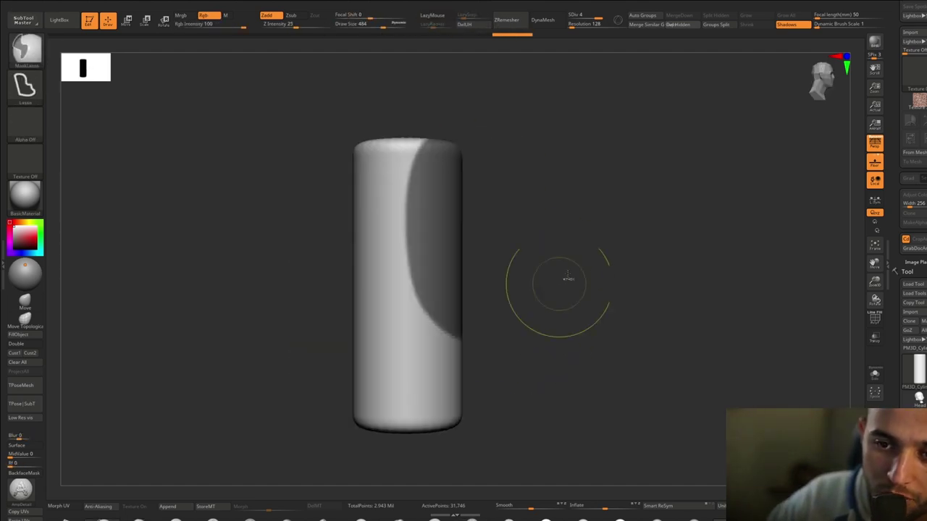
right_drag(567, 277, 550, 293)
ctrl+click(551, 294)
ctrl+right_drag(454, 310, 454, 288)
Step: Set the Dynamic Brush Scale to 10 and inflate the unmasked oval into a rounded muscle bulge
right_click(454, 296)
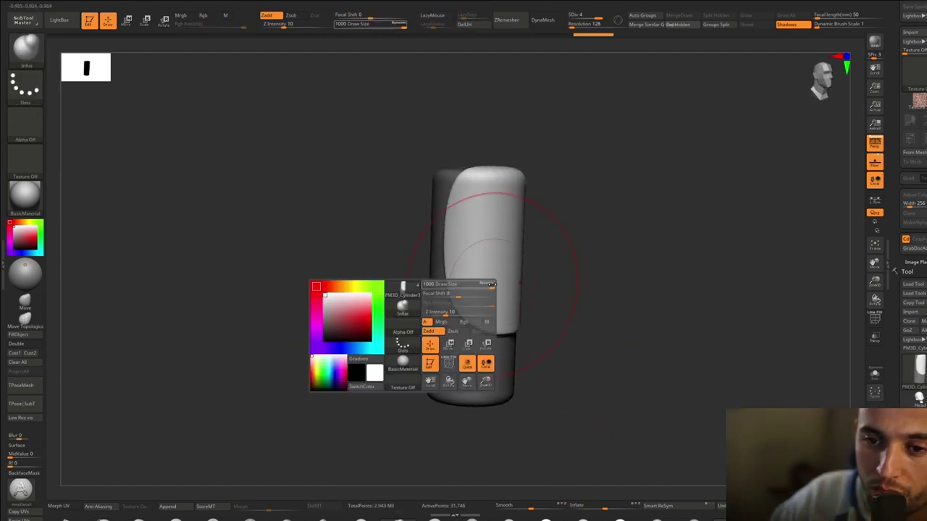
click(822, 26)
mouse_move(478, 295)
mouse_down()
mouse_move(497, 295)
mouse_move(475, 293)
mouse_up()
key(Return)
right_click(465, 328)
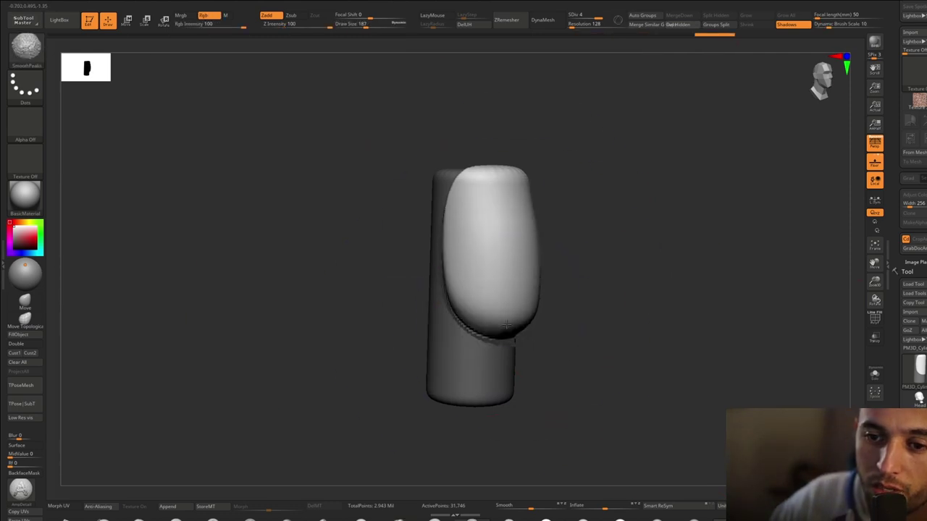
mouse_move(520, 315)
right_down()
mouse_move(521, 268)
mouse_move(480, 315)
mouse_move(608, 302)
right_up()
mouse_move(608, 301)
ctrl+right_down()
mouse_move(596, 333)
mouse_move(554, 338)
ctrl+right_up()
Step: Clear the mask and paint an elongated mask beside the bulge with the freehand MaskPen brush
ctrl+drag(365, 347, 340, 384)
ctrl+click(29, 54)
ctrl+click(239, 94)
mouse_move(478, 330)
right_down()
mouse_move(466, 341)
mouse_move(434, 250)
right_up()
ctrl+drag(434, 249, 442, 290)
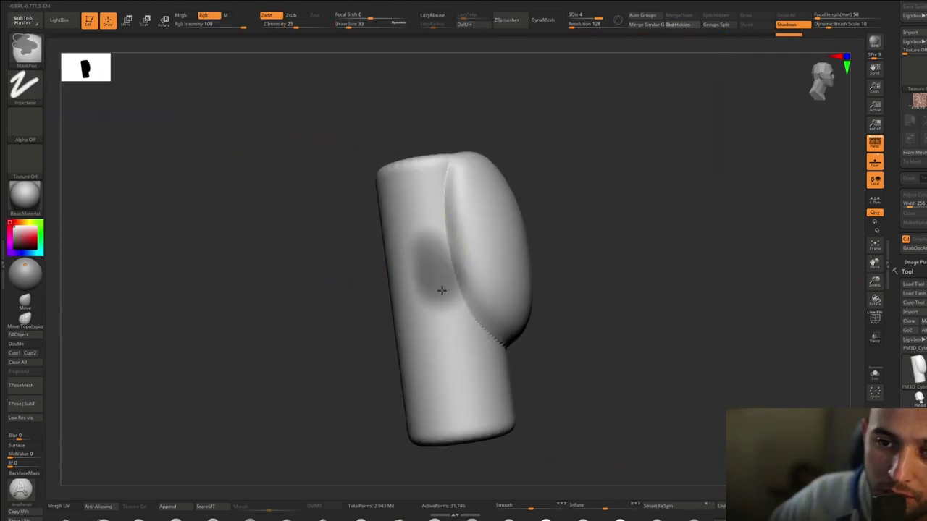
right_drag(474, 255, 433, 247)
right_drag(520, 354, 440, 309)
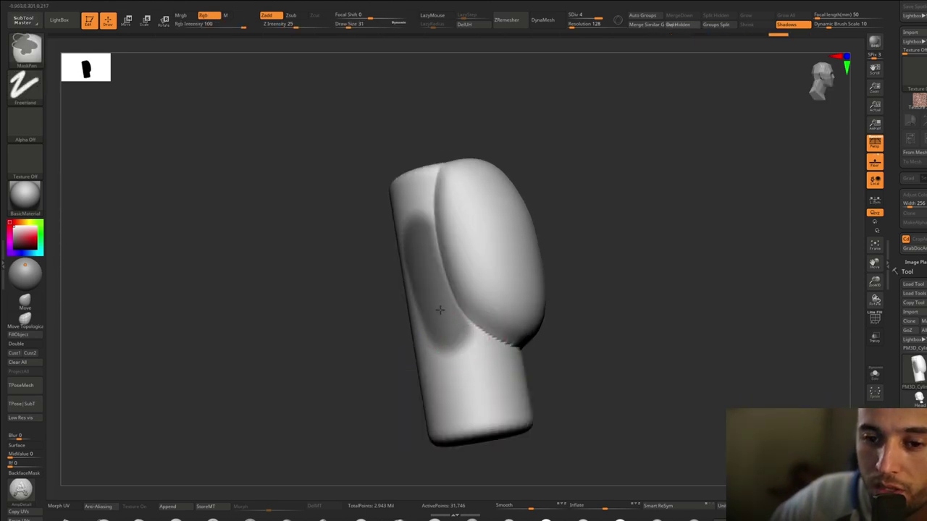
right_drag(482, 344, 443, 396)
mouse_move(436, 282)
right_down()
mouse_move(482, 337)
mouse_move(550, 352)
mouse_move(543, 298)
right_up()
Step: Inflate the strip beside the first bulge into a second, overlapping muscle form
ctrl+drag(645, 325, 669, 348)
right_drag(608, 333, 448, 362)
key(space)
drag(464, 327, 447, 328)
mouse_move(407, 177)
alt+right_down()
mouse_move(449, 205)
mouse_move(388, 246)
alt+right_up()
key(space)
drag(414, 195, 426, 195)
Step: Paint a MaskPen mask over the back of the cylinder, framing the area for a third muscle form
right_drag(426, 195, 383, 156)
ctrl+drag(384, 155, 408, 217)
right_drag(408, 217, 530, 146)
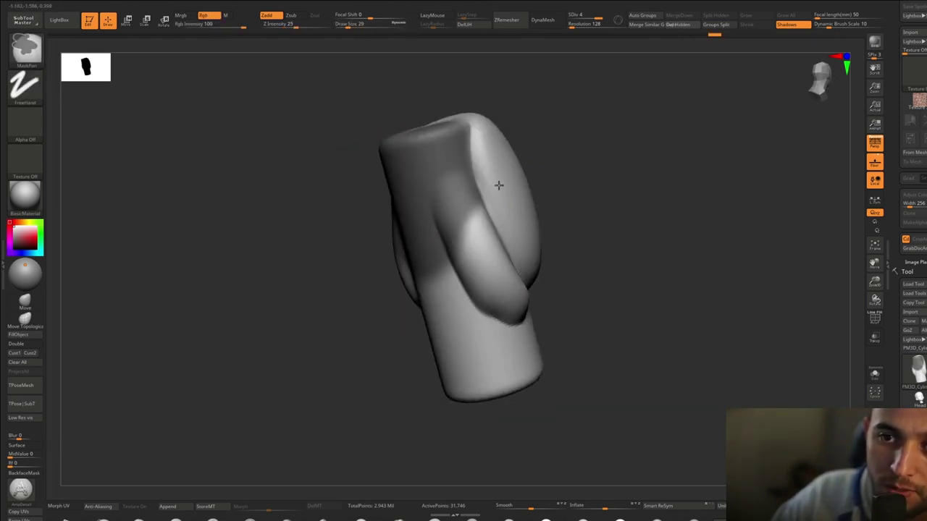
right_drag(474, 234, 414, 299)
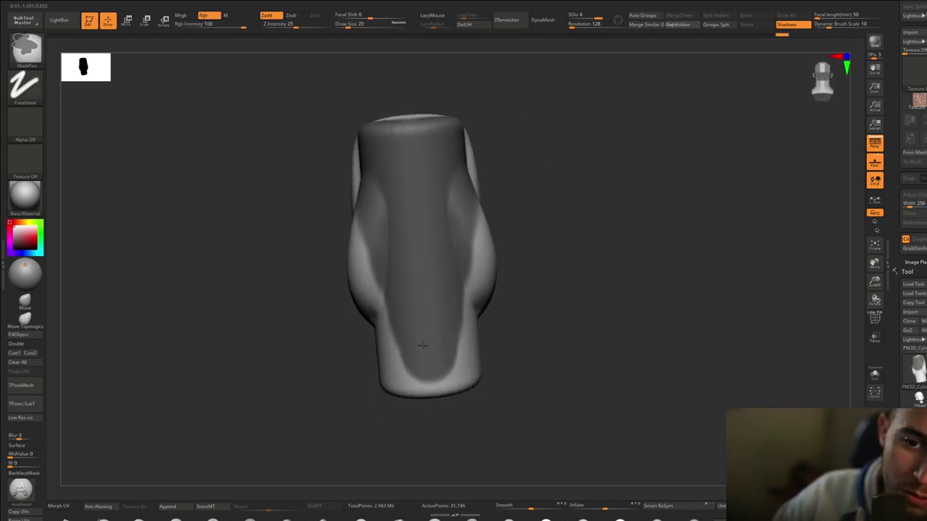
right_drag(422, 345, 489, 241)
right_drag(406, 124, 510, 248)
Step: Inflate the unmasked back area into a large third muscle overlapping the others with Draw Size 145, and clear the mask
key(space)
drag(558, 206, 549, 206)
ctrl+right_drag(548, 205, 492, 181)
right_drag(493, 181, 428, 184)
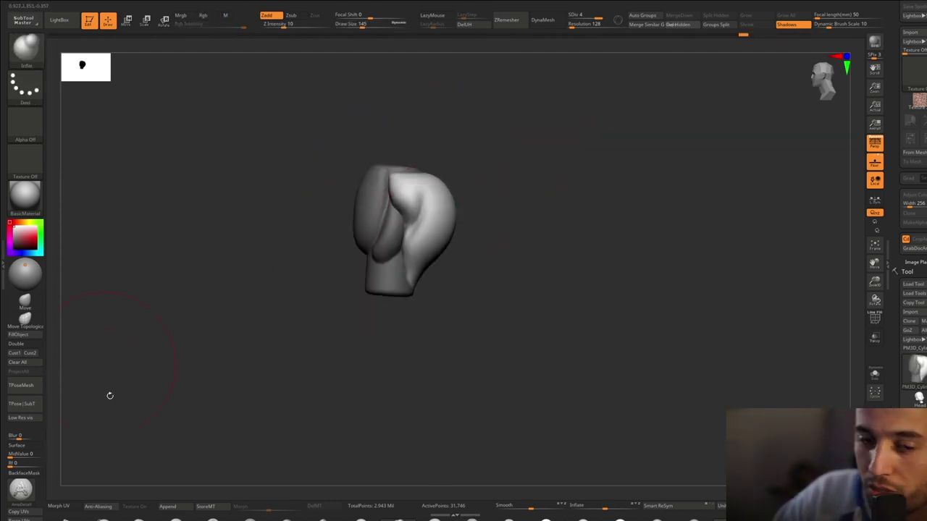
right_drag(413, 252, 449, 246)
ctrl+right_drag(449, 247, 506, 193)
key(ctrl+shift+a)
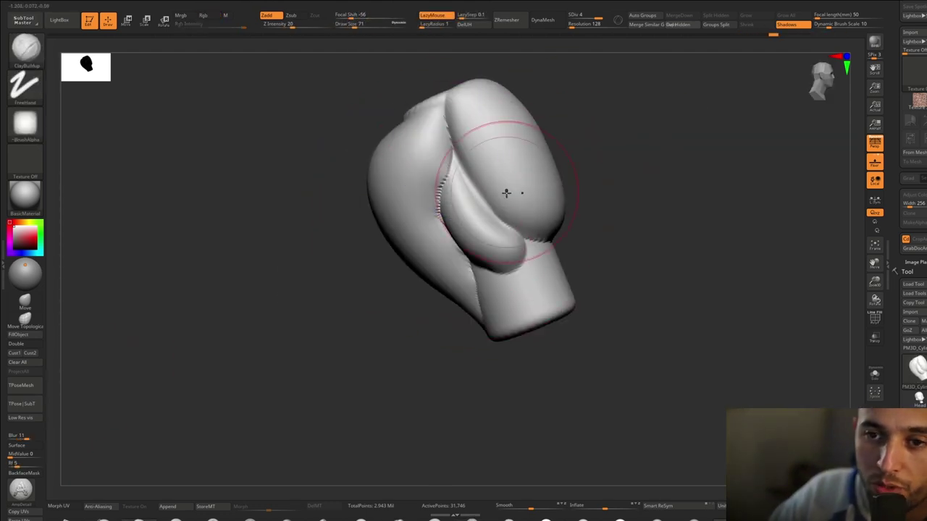
Step: Remesh the overlapping forms with ZRemesher and subdivide the new mesh to level 2
right_drag(467, 299, 414, 258)
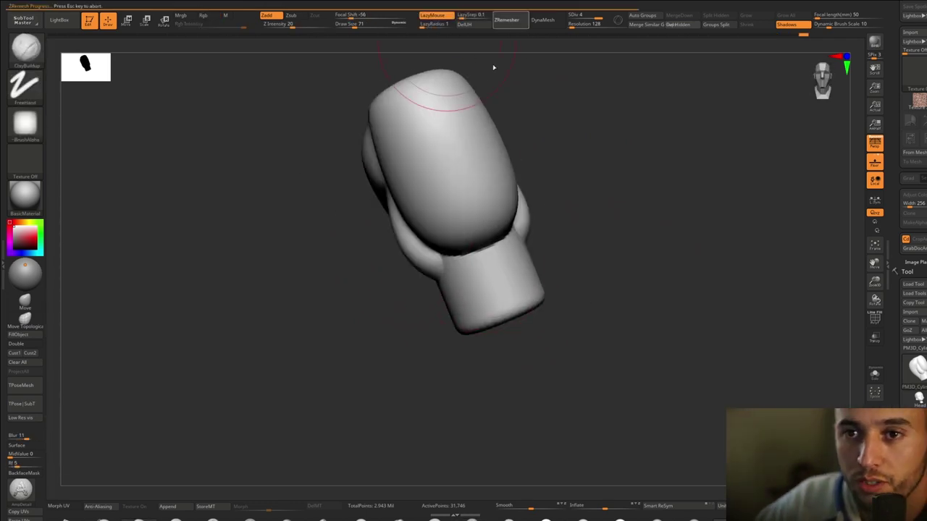
right_drag(492, 67, 546, 70)
key(ctrl+d)
Step: Carve creases with the DamStandard brush below the front bulge and second muscle, running down the lower cylinder
mouse_move(605, 137)
right_down()
mouse_move(519, 137)
mouse_move(408, 263)
mouse_move(475, 243)
mouse_move(464, 304)
mouse_move(447, 170)
mouse_move(389, 46)
mouse_move(490, 251)
right_up()
key(b)
key(d)
key(s)
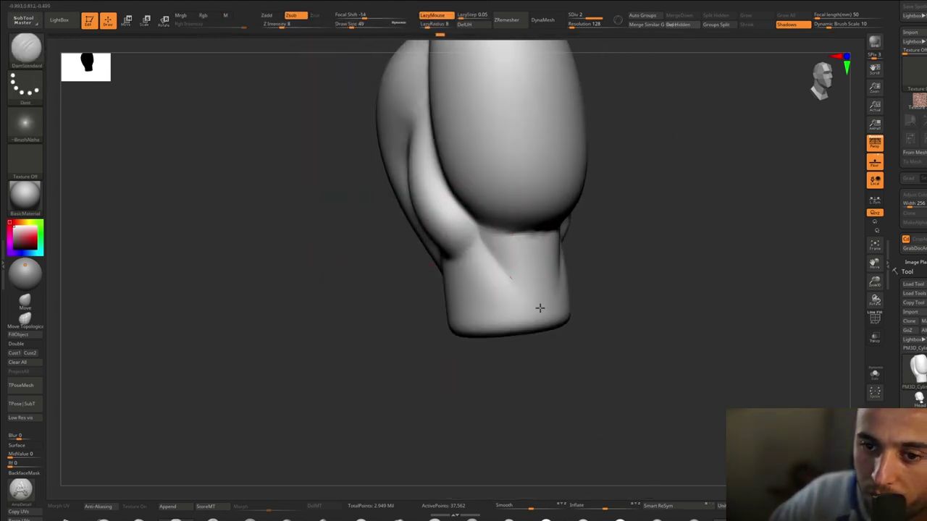
right_drag(540, 309, 577, 221)
drag(577, 221, 564, 294)
right_drag(564, 294, 443, 267)
drag(443, 268, 483, 311)
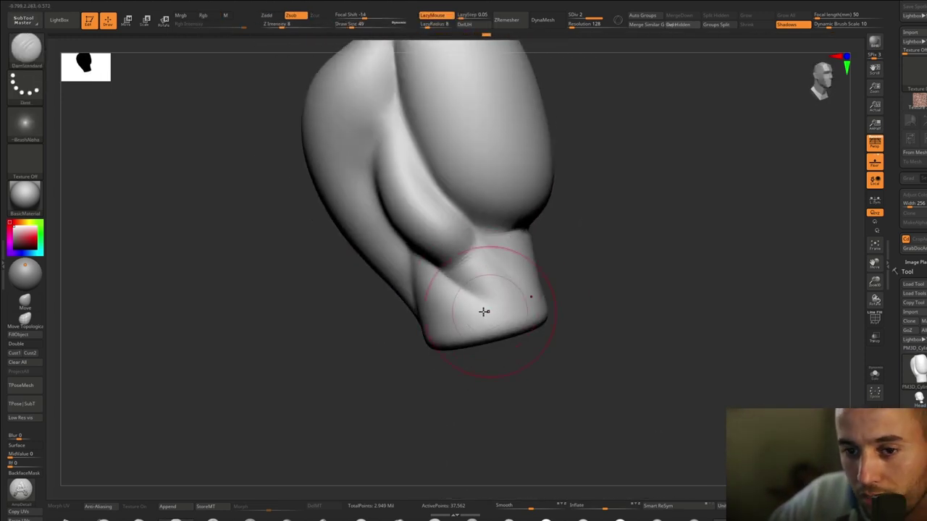
Step: Deepen the creases between the second muscle and the back muscle, and carve their lower edges with DamStandard
right_drag(483, 312, 462, 211)
mouse_move(424, 251)
right_down()
mouse_move(311, 262)
mouse_move(430, 242)
mouse_move(430, 196)
right_up()
mouse_move(430, 195)
right_down()
mouse_move(376, 195)
mouse_move(393, 238)
right_up()
key(space)
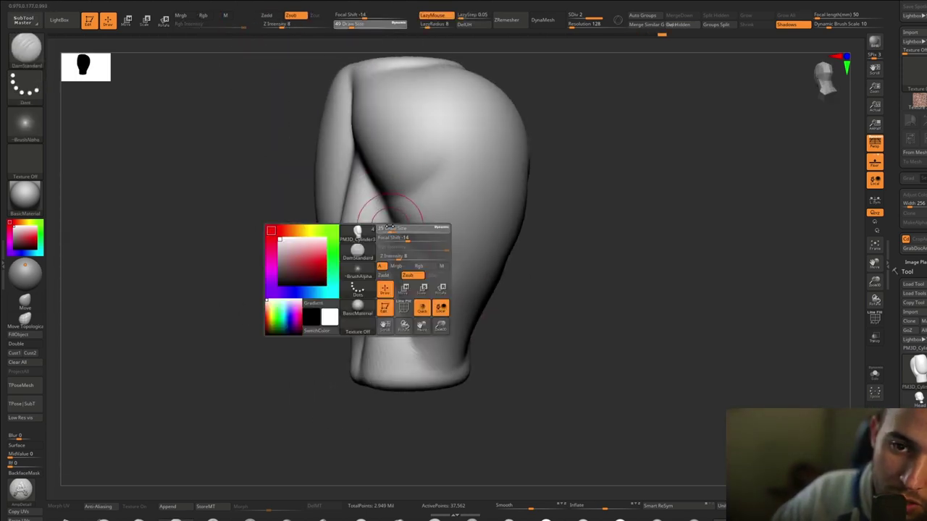
drag(408, 238, 393, 238)
mouse_move(378, 205)
alt+right_down()
mouse_move(364, 191)
mouse_move(369, 134)
mouse_move(480, 196)
mouse_move(549, 381)
alt+right_up()
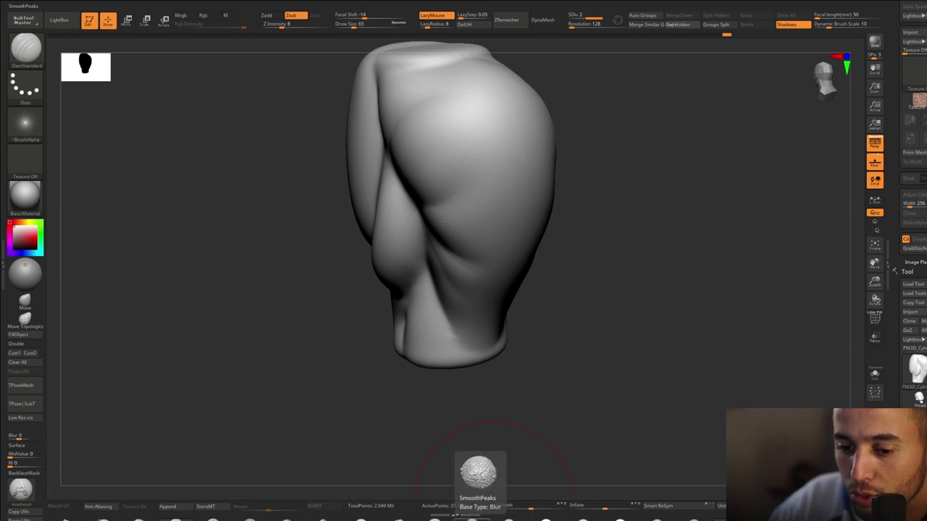
right_drag(479, 492, 438, 233)
Step: Carve the boundary of the rounded upper bulge on the back muscle with DamStandard at Draw Size 25 and Z Intensity 14
key(space)
right_drag(320, 60, 414, 238)
key(space)
drag(453, 187, 465, 187)
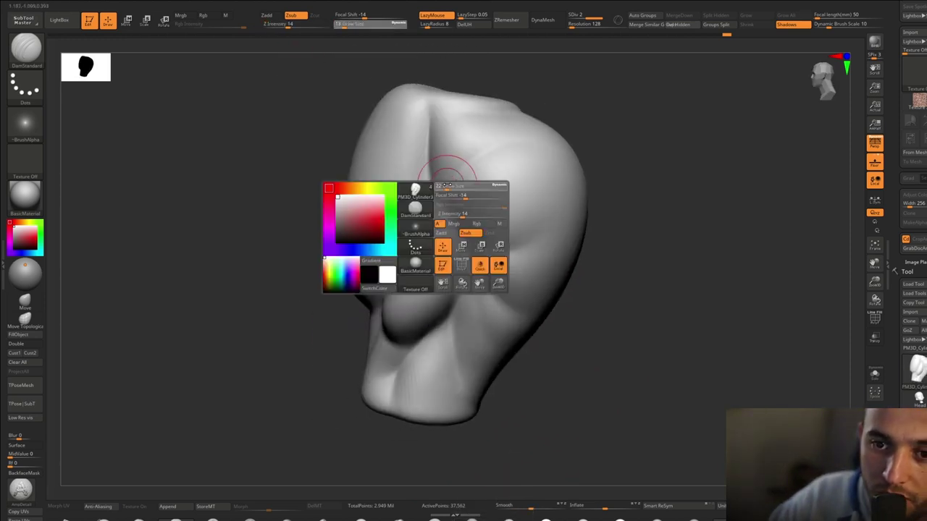
right_drag(465, 186, 432, 136)
drag(455, 207, 465, 224)
right_drag(465, 224, 451, 204)
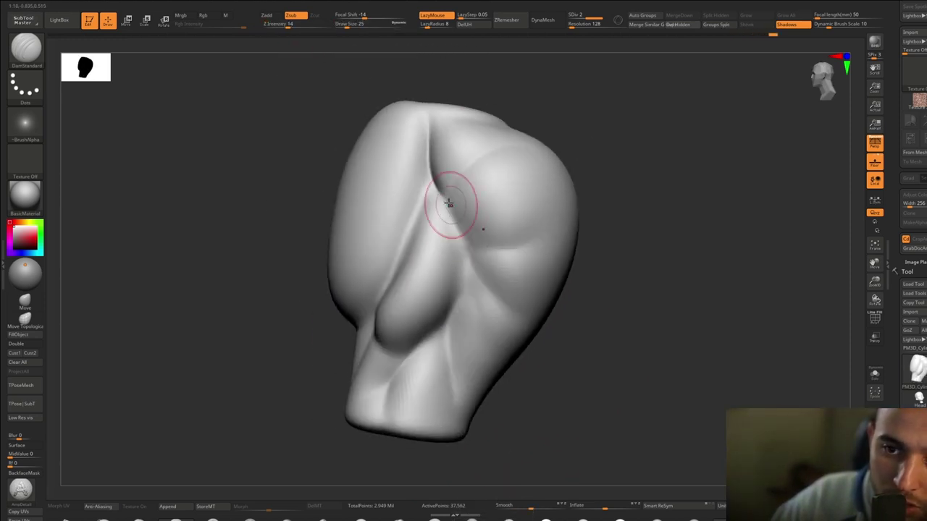
drag(451, 205, 463, 226)
right_drag(463, 226, 482, 280)
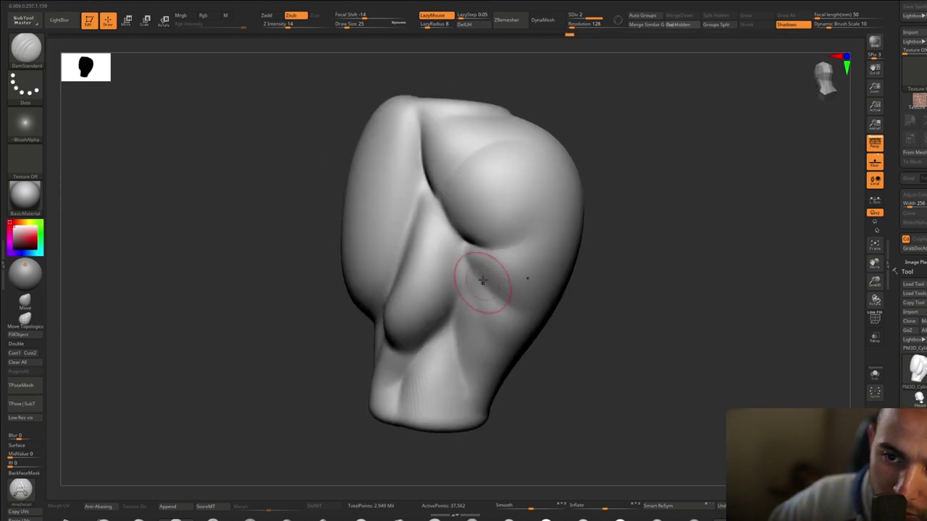
mouse_move(464, 246)
right_down()
mouse_move(471, 306)
mouse_move(444, 327)
mouse_move(456, 299)
mouse_move(473, 338)
mouse_move(470, 281)
mouse_move(496, 339)
mouse_move(488, 314)
mouse_move(426, 282)
mouse_move(451, 258)
mouse_move(423, 269)
mouse_move(369, 337)
mouse_move(375, 351)
mouse_move(343, 300)
mouse_move(216, 349)
right_up()
Step: Switch to the ClayBuildup brush and set its alpha's Blur to 8
key(b)
key(c)
key(b)
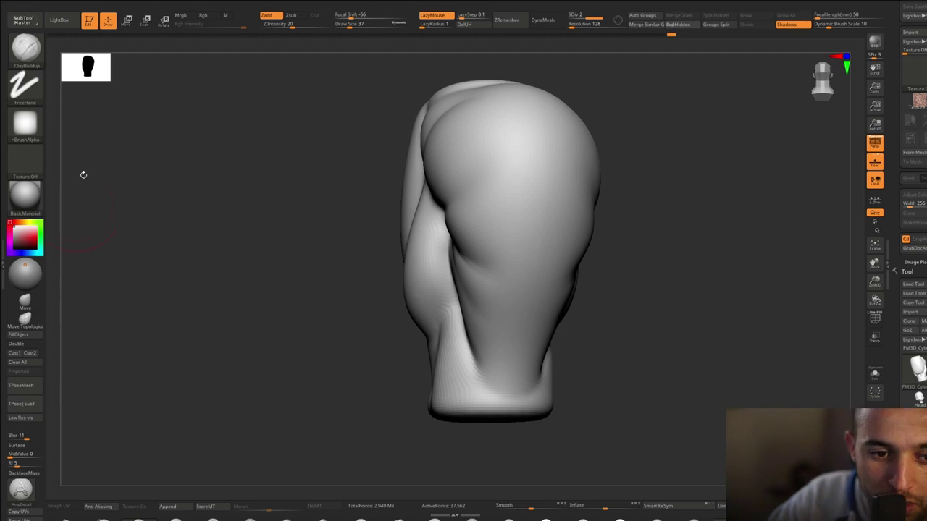
click(36, 129)
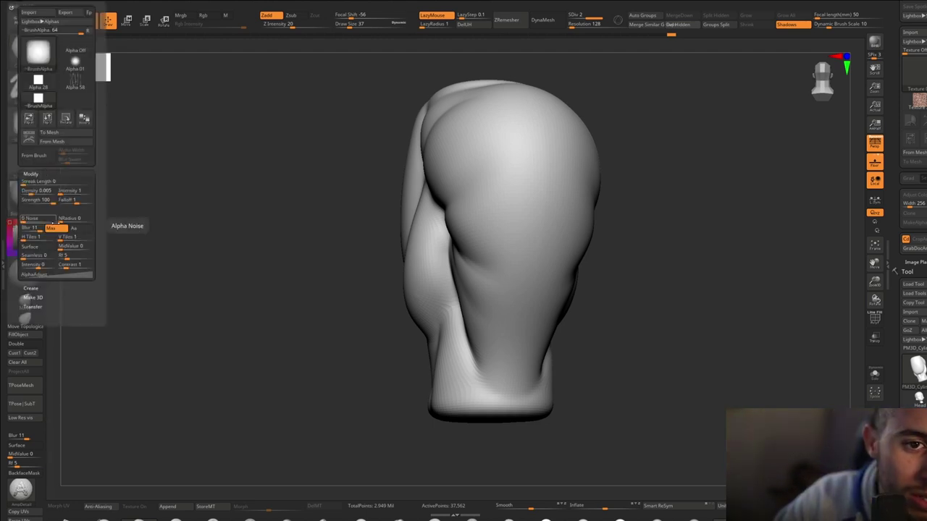
click(21, 3)
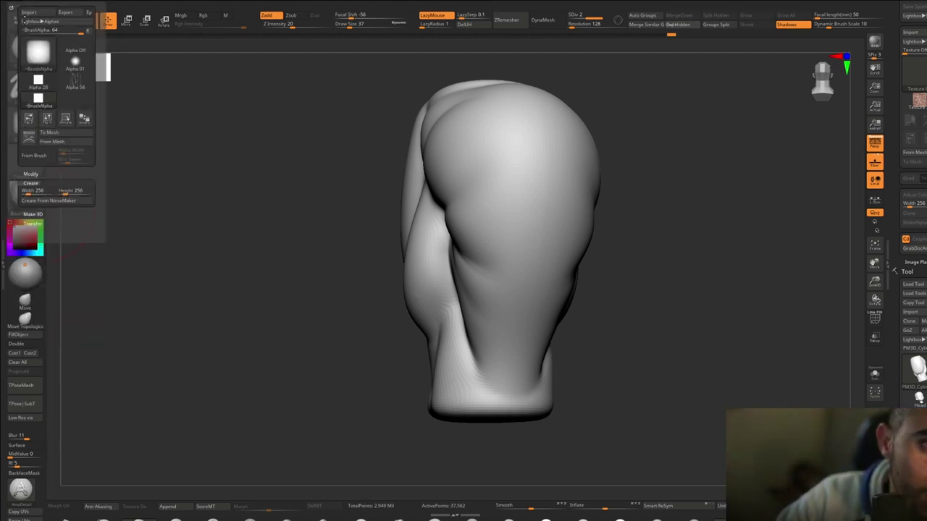
click(60, 174)
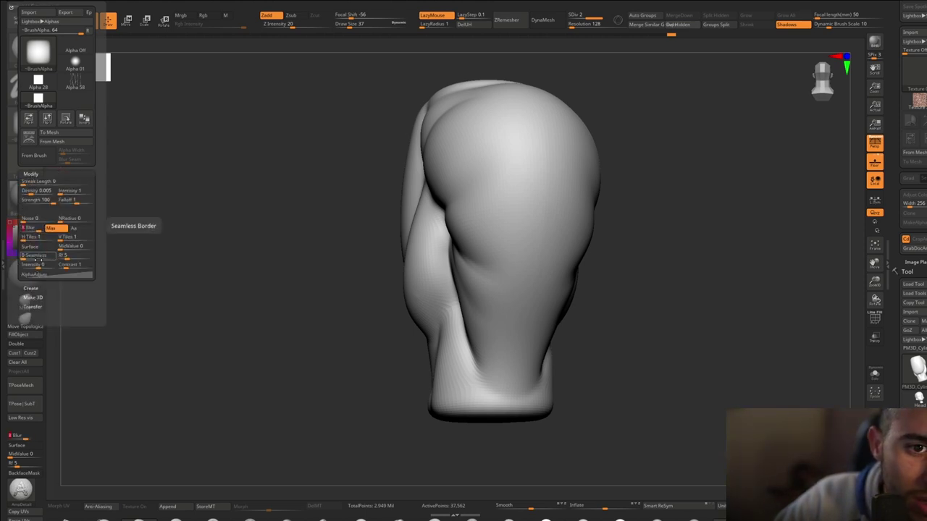
click(9, 7)
click(75, 254)
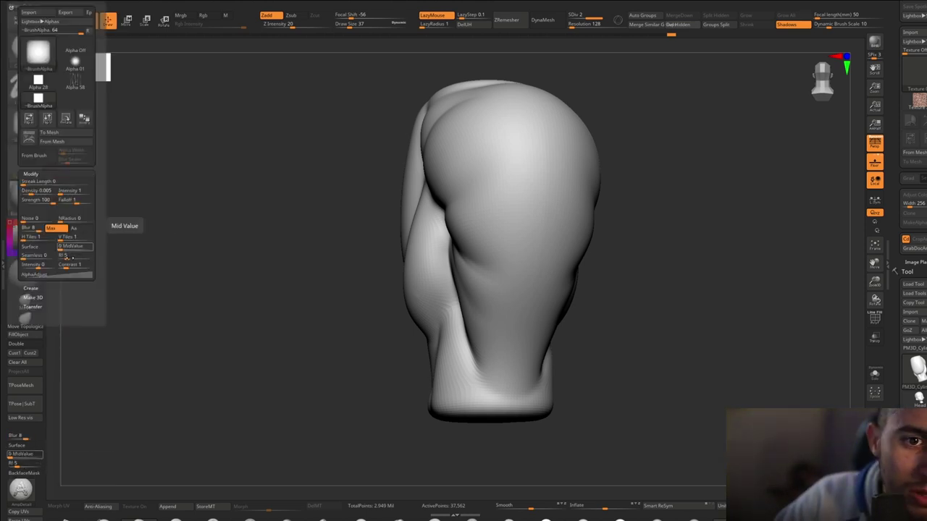
Step: Subdivide the mesh to level 3 and build up strands fanning out below the round bulge with ClayBuildup at Draw Size 20
drag(314, 286, 608, 219)
key(ctrl+d)
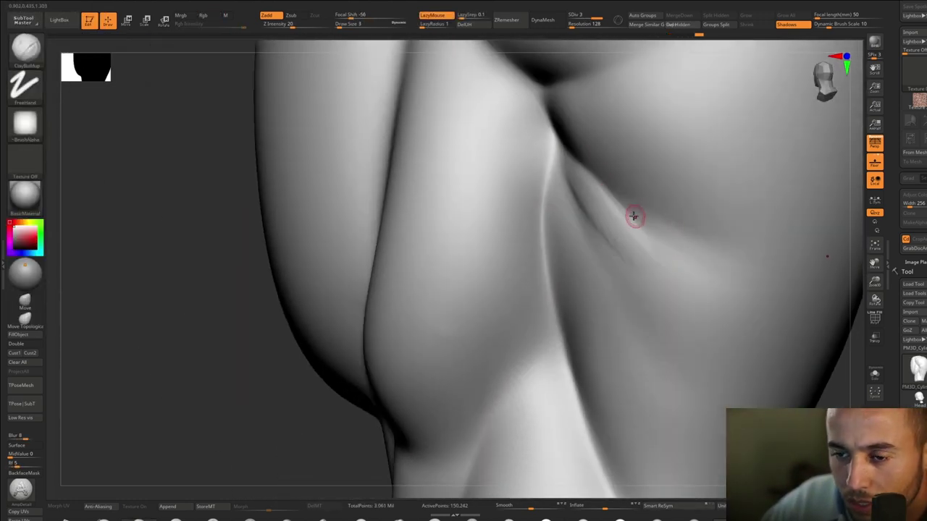
key(s)
drag(633, 257, 612, 258)
right_drag(634, 242, 606, 158)
drag(604, 155, 644, 190)
key(])
right_drag(644, 190, 528, 151)
drag(528, 152, 589, 215)
drag(558, 138, 608, 207)
right_drag(555, 131, 525, 152)
drag(536, 129, 635, 188)
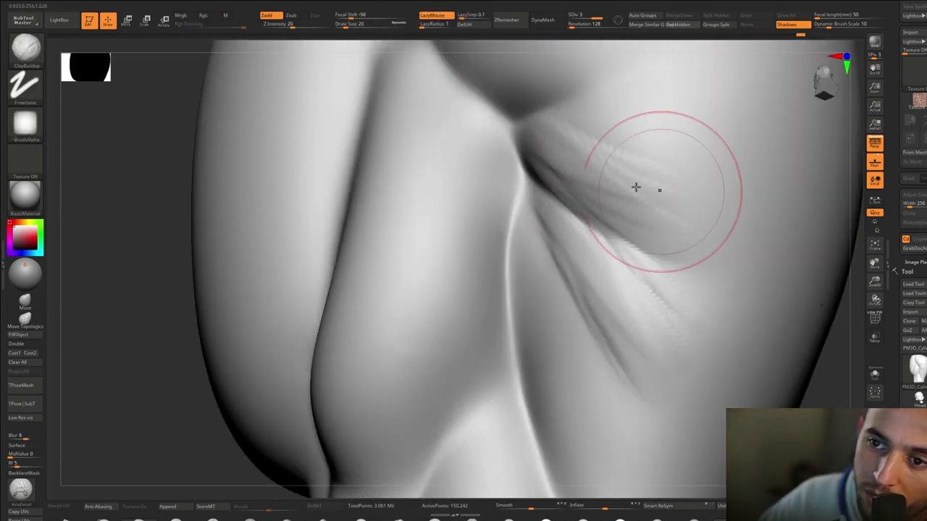
Step: Build up the lowest fanned strand beside the second muscle with ClayBuildup strokes at Draw Sizes 12 and 18
mouse_move(627, 139)
right_down()
mouse_move(551, 196)
mouse_move(513, 152)
right_up()
key(space)
drag(533, 191, 517, 192)
drag(510, 129, 500, 245)
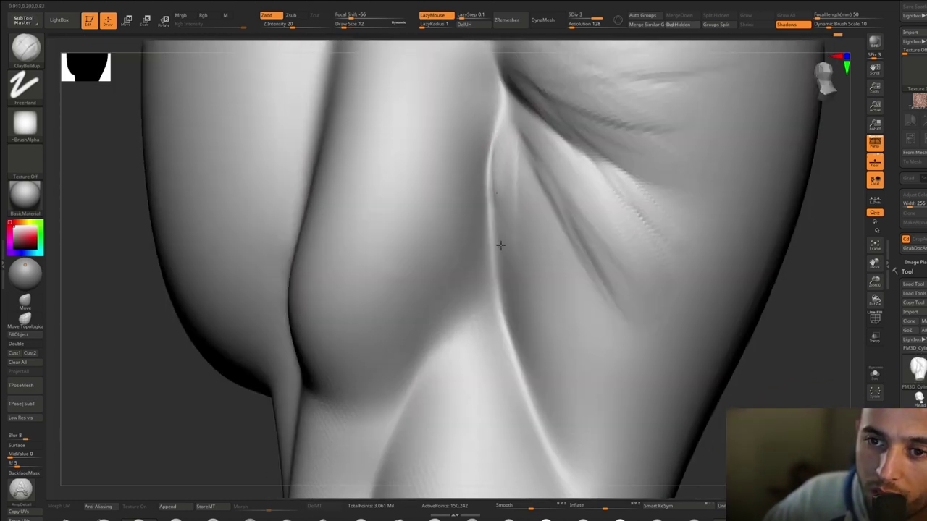
mouse_move(557, 281)
right_down()
mouse_move(550, 308)
mouse_move(605, 319)
right_up()
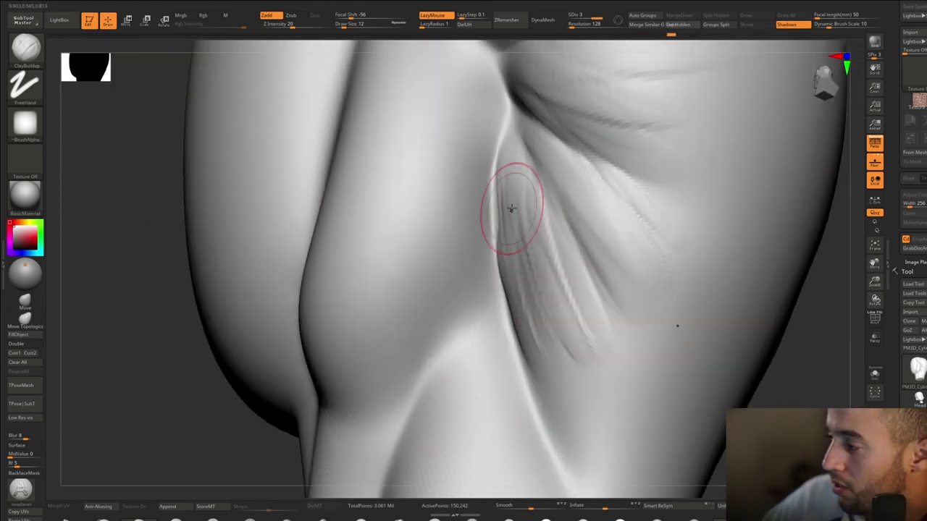
right_drag(511, 209, 496, 257)
key(space)
drag(521, 230, 537, 230)
right_drag(537, 230, 555, 246)
drag(516, 149, 507, 193)
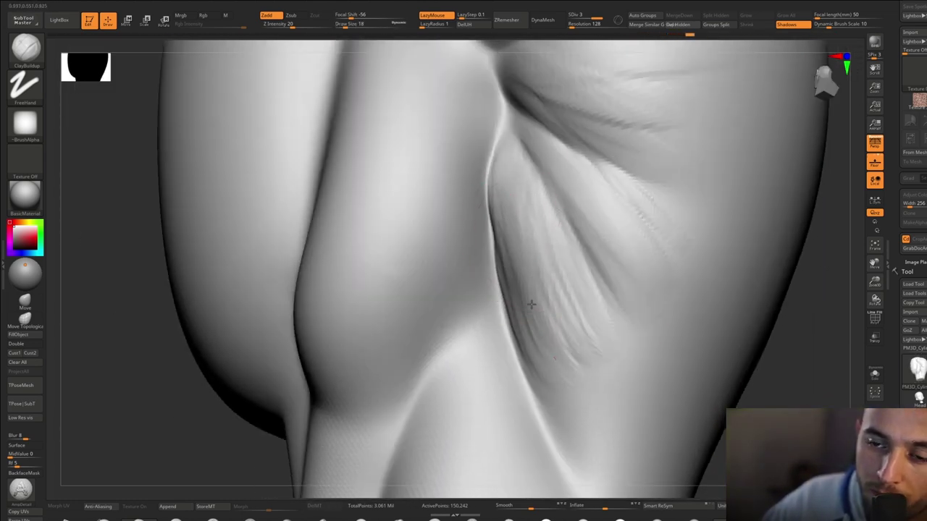
drag(531, 305, 595, 348)
Step: Build up clay around the pinch point where the strands tuck under the round bulge, ending at Draw Size 14
mouse_move(595, 348)
ctrl+right_down()
mouse_move(579, 314)
mouse_move(524, 264)
mouse_move(569, 258)
mouse_move(493, 206)
ctrl+right_up()
drag(483, 81, 439, 130)
ctrl+right_drag(464, 181, 505, 271)
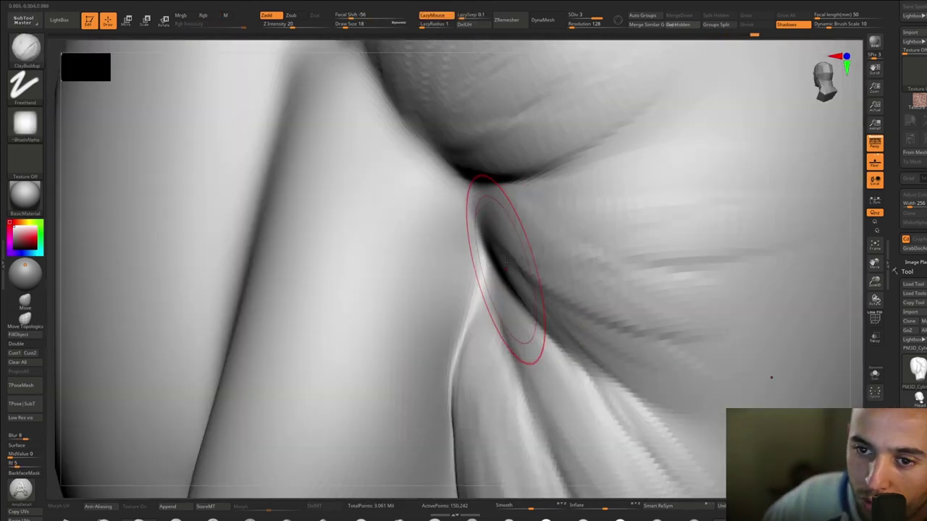
key(space)
drag(491, 224, 502, 251)
key(space)
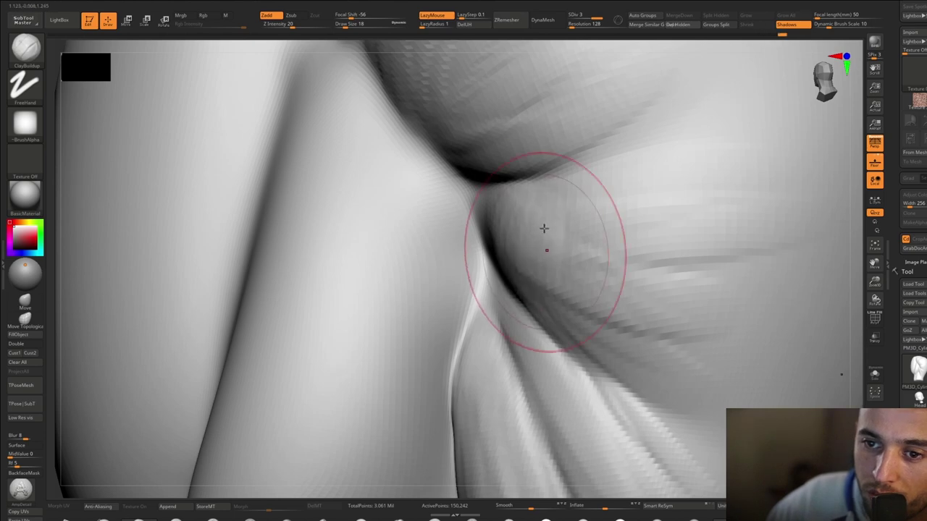
mouse_move(543, 228)
right_down()
mouse_move(579, 197)
mouse_move(502, 176)
right_up()
right_drag(558, 192, 480, 170)
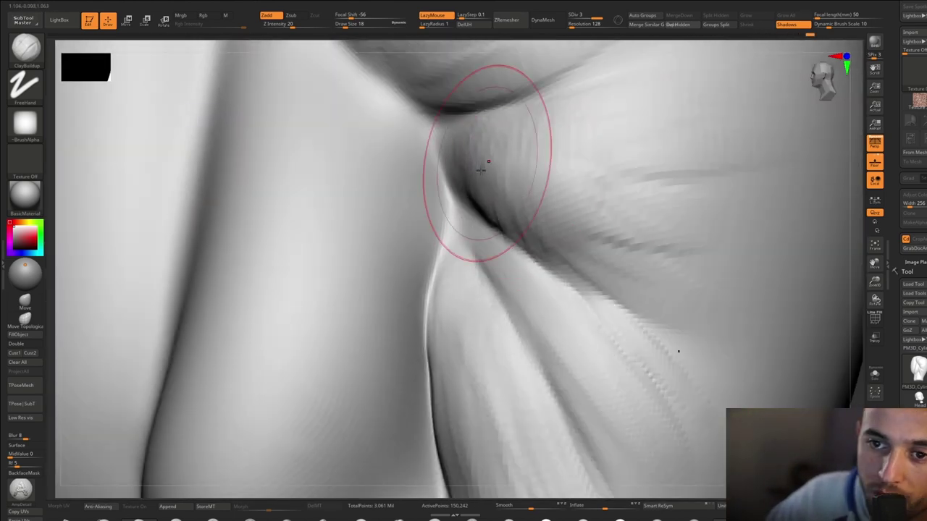
mouse_move(570, 244)
right_down()
mouse_move(600, 242)
mouse_move(482, 201)
right_up()
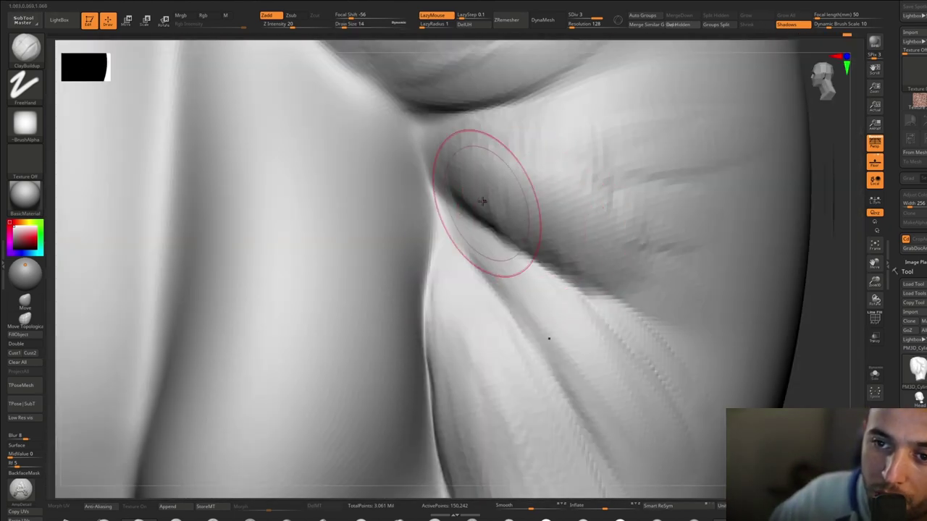
mouse_move(456, 170)
right_down()
mouse_move(554, 280)
mouse_move(544, 198)
mouse_move(675, 258)
mouse_move(631, 265)
mouse_move(642, 327)
mouse_move(588, 357)
right_up()
Step: Smooth the fanned strands with the SmoothPeaks brush at Draw Size 27, then compare the result by undoing and redoing the changes
key(bracketleft)
right_drag(558, 292, 523, 290)
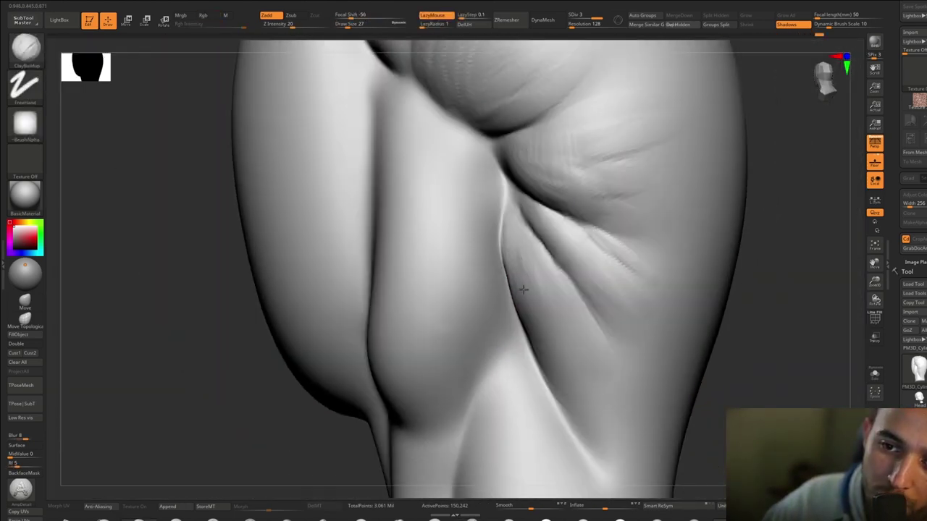
mouse_move(587, 287)
right_down()
mouse_move(608, 283)
mouse_move(568, 184)
right_up()
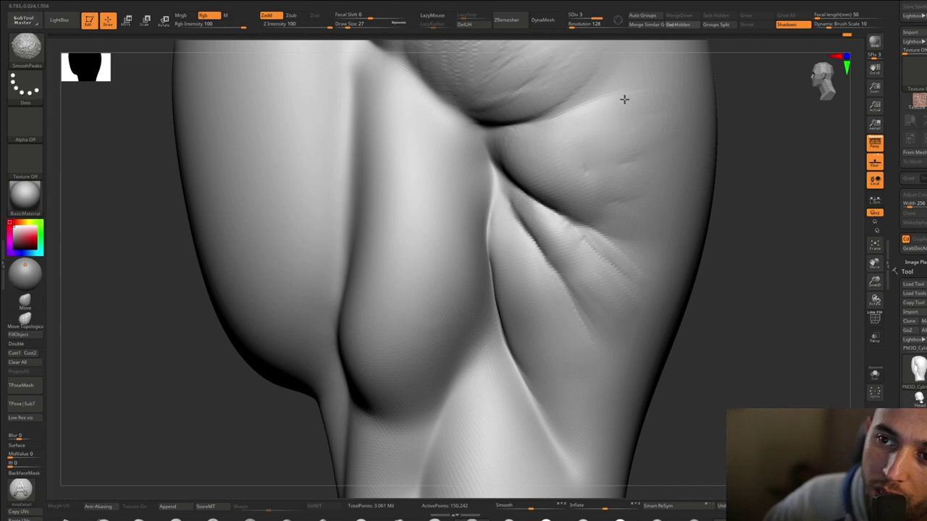
key(ctrl+z)
mouse_move(598, 271)
right_down()
mouse_move(637, 330)
mouse_move(612, 262)
right_up()
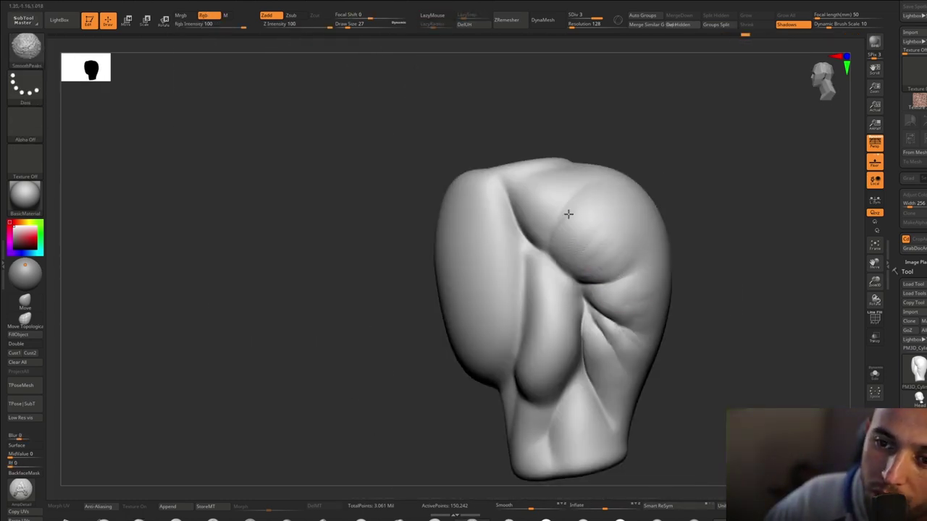
key(ctrl+shift+z)
mouse_move(600, 361)
alt+right_down()
mouse_move(649, 256)
mouse_move(644, 319)
alt+right_up()
key(ctrl+shift+z)
mouse_move(694, 228)
right_down()
mouse_move(701, 265)
mouse_move(695, 242)
mouse_move(679, 275)
mouse_move(689, 198)
mouse_move(647, 242)
right_up()
Step: Add ClayBuildup strokes across the underside of the round bulge and the outer back muscle at Draw Sizes 23 and 51
drag(905, 513, 905, 301)
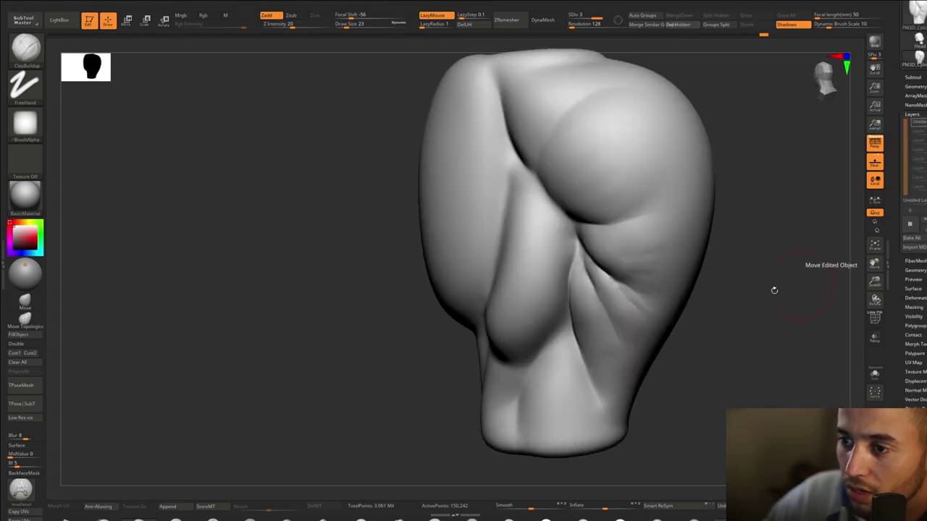
ctrl+right_drag(773, 290, 556, 172)
right_drag(579, 132, 601, 205)
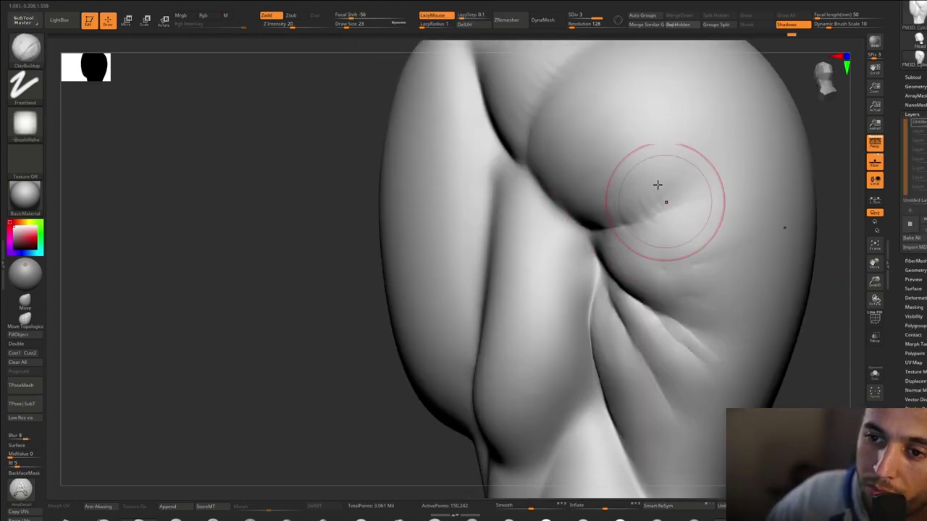
key(space)
mouse_move(656, 184)
right_down()
mouse_move(621, 205)
mouse_move(705, 266)
right_up()
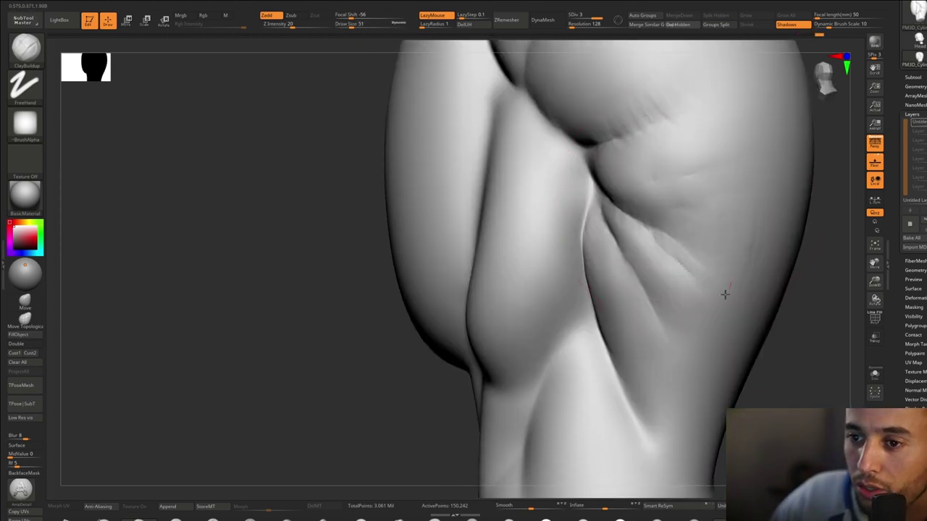
right_drag(627, 278, 694, 324)
Step: Build up clay across the strands below the round bulge with ClayBuildup strokes at Draw Sizes 35 and 14
key(space)
drag(717, 279, 732, 281)
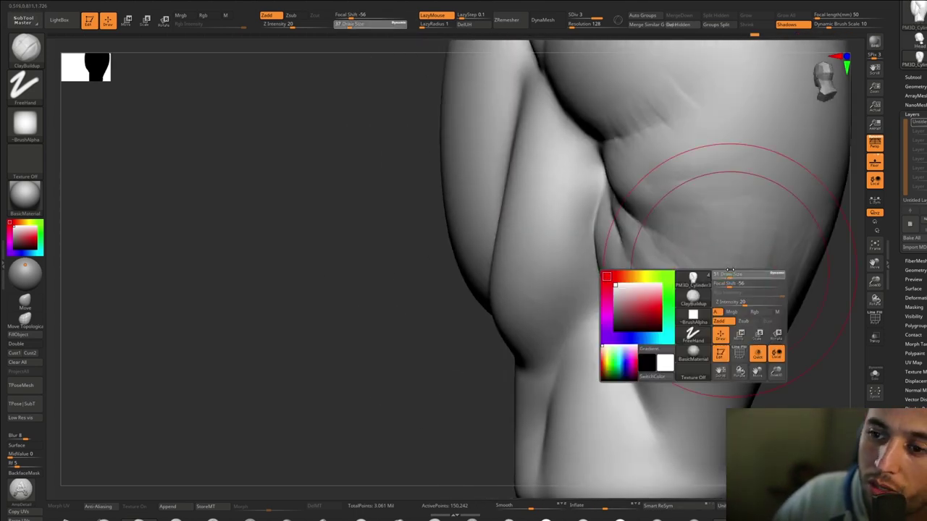
alt+right_drag(733, 290, 655, 281)
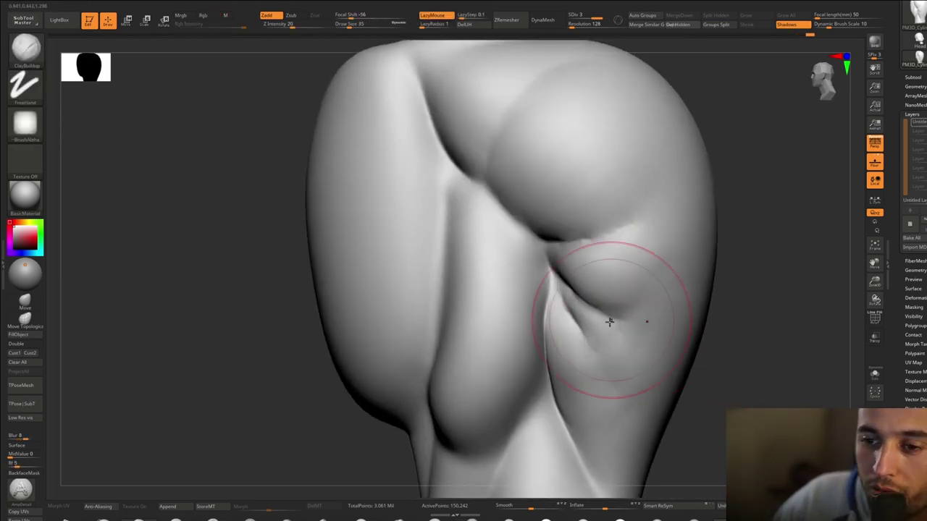
drag(611, 321, 601, 171)
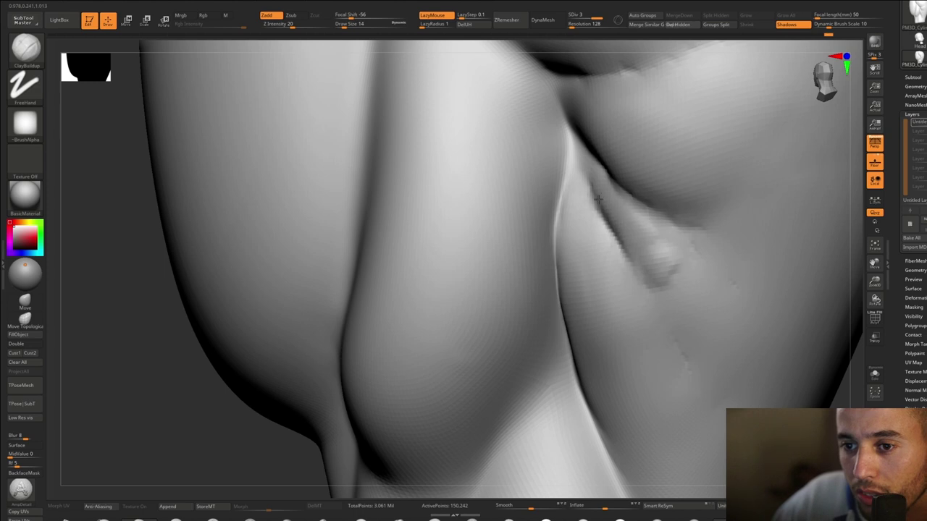
Step: Smooth the strands and the underside of the round bulge with the SmoothPeaks brush at Draw Size 31
key(space)
drag(731, 354, 707, 310)
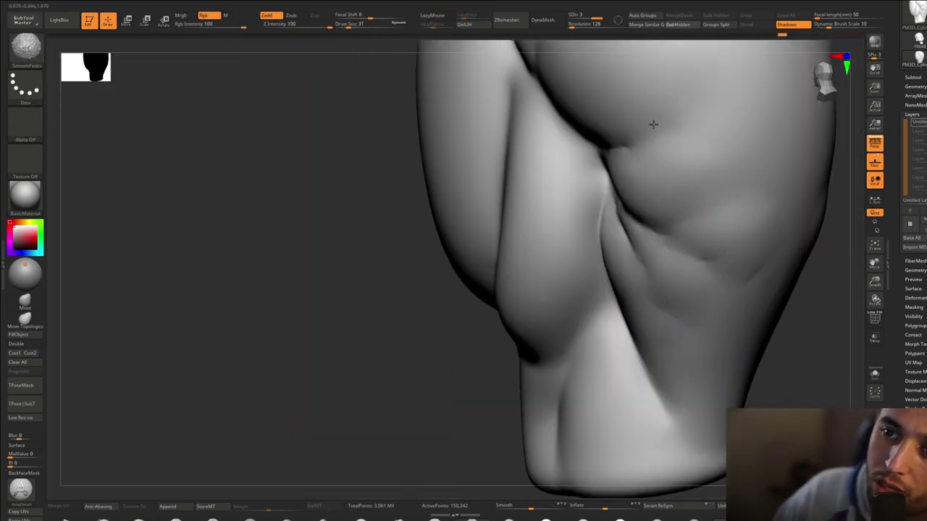
mouse_move(653, 124)
ctrl+right_down()
mouse_move(655, 155)
mouse_move(717, 246)
mouse_move(670, 335)
mouse_move(695, 293)
ctrl+right_up()
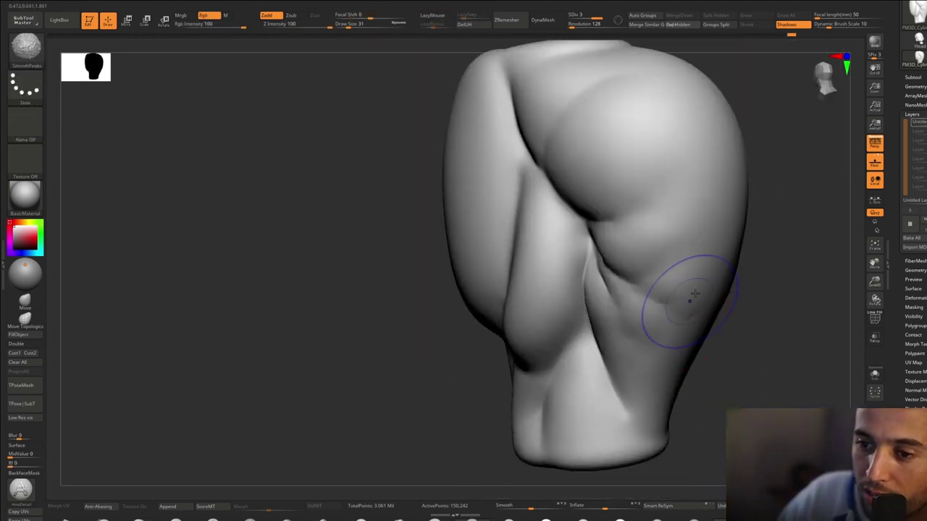
mouse_move(563, 341)
right_down()
mouse_move(572, 347)
mouse_move(616, 310)
mouse_move(600, 306)
mouse_move(610, 262)
mouse_move(544, 192)
mouse_move(698, 238)
mouse_move(536, 210)
mouse_move(524, 195)
mouse_move(517, 135)
mouse_move(534, 207)
mouse_move(684, 207)
mouse_move(589, 143)
right_up()
Step: Carve the creases between the fanned strands with DamStandard at Draw Size 31, alternating with ClayBuildup strokes to swell the folds
key(2)
key(space)
drag(644, 196, 656, 195)
mouse_move(614, 201)
right_down()
mouse_move(652, 205)
mouse_move(631, 217)
mouse_move(657, 268)
mouse_move(640, 273)
mouse_move(654, 230)
right_up()
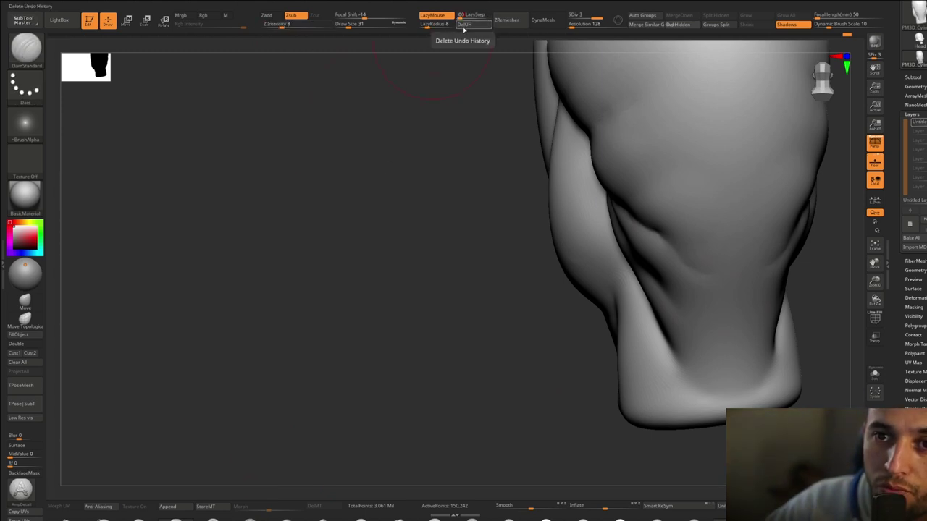
mouse_move(651, 275)
right_down()
mouse_move(693, 289)
mouse_move(714, 272)
mouse_move(625, 261)
mouse_move(637, 281)
mouse_move(688, 264)
mouse_move(620, 217)
mouse_move(658, 253)
mouse_move(612, 145)
mouse_move(563, 182)
mouse_move(613, 285)
right_up()
mouse_move(646, 324)
right_down()
mouse_move(516, 249)
mouse_move(502, 210)
mouse_move(546, 149)
mouse_move(585, 165)
mouse_move(612, 340)
mouse_move(607, 307)
mouse_move(490, 257)
right_up()
mouse_move(547, 330)
right_down()
mouse_move(511, 338)
mouse_move(532, 368)
mouse_move(528, 290)
mouse_move(458, 165)
mouse_move(496, 197)
mouse_move(517, 271)
mouse_move(540, 201)
mouse_move(522, 302)
mouse_move(557, 283)
right_up()
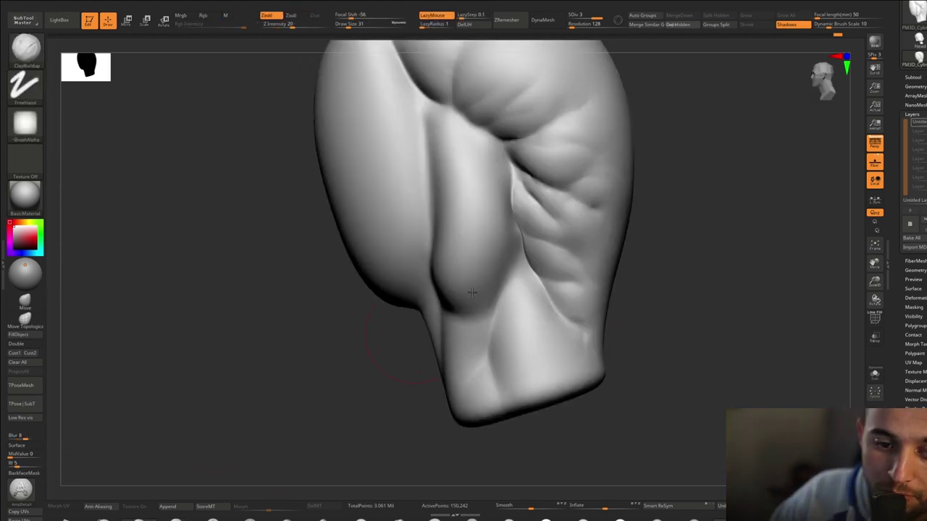
Step: Add volume to the folds beside the second muscle at Draw Size 25
ctrl+right_drag(472, 292, 504, 265)
key(space)
drag(542, 219, 533, 218)
mouse_move(533, 219)
right_down()
mouse_move(521, 244)
mouse_move(536, 222)
mouse_move(521, 222)
mouse_move(540, 244)
right_up()
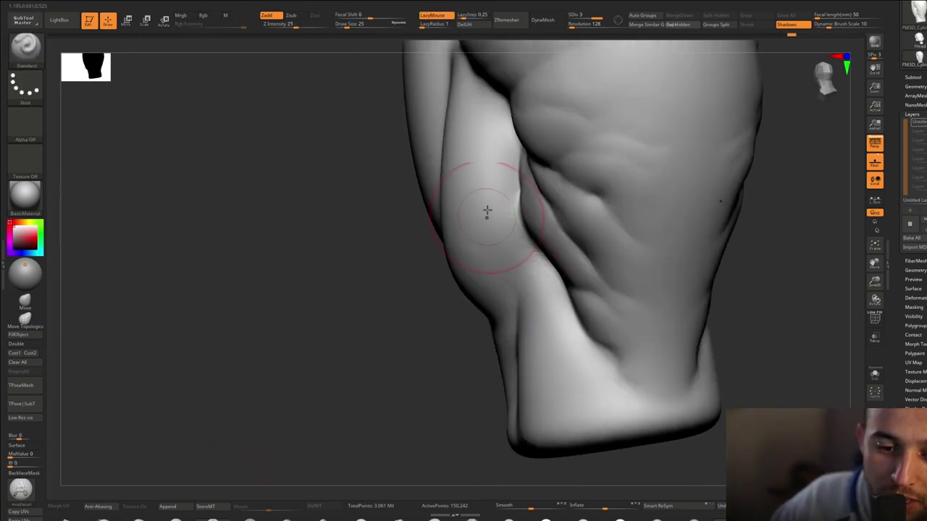
Step: Carve the narrow creases where the strands tuck under the second muscle with DamStandard at Draw Size 18
key(b)
key(d)
key(s)
mouse_move(487, 210)
right_down()
mouse_move(506, 199)
mouse_move(505, 102)
mouse_move(529, 148)
right_up()
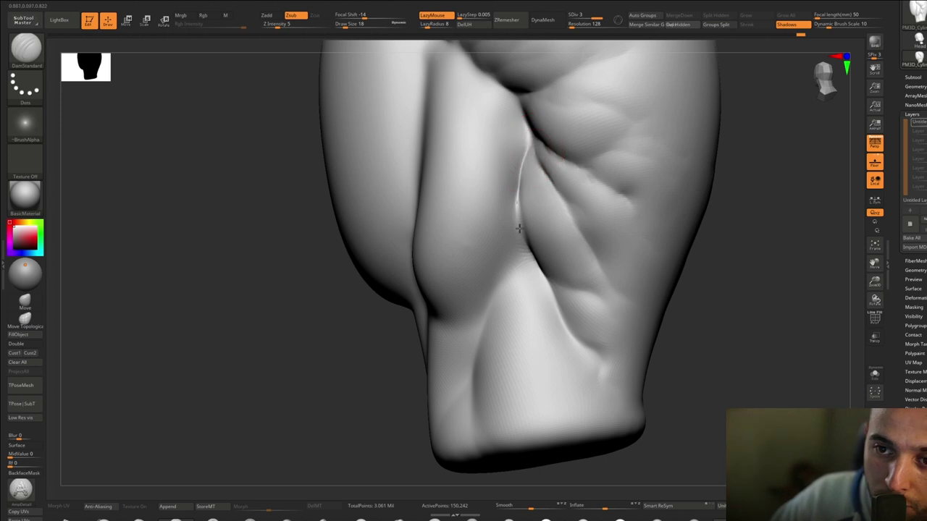
mouse_move(519, 229)
right_down()
mouse_move(531, 213)
mouse_move(591, 279)
mouse_move(515, 283)
right_up()
Step: Deepen the wider creases along the strands and below the round bulge with DamStandard at Draw Size 31
key(space)
drag(507, 284, 515, 284)
mouse_move(515, 284)
right_down()
mouse_move(548, 334)
mouse_move(517, 364)
mouse_move(554, 282)
right_up()
key(space)
drag(555, 282, 564, 283)
mouse_move(564, 282)
right_down()
mouse_move(531, 241)
mouse_move(594, 287)
mouse_move(572, 265)
mouse_move(566, 275)
mouse_move(531, 223)
mouse_move(581, 208)
mouse_move(502, 273)
mouse_move(469, 249)
mouse_move(562, 325)
mouse_move(556, 268)
mouse_move(582, 157)
mouse_move(517, 284)
mouse_move(474, 242)
right_up()
key(space)
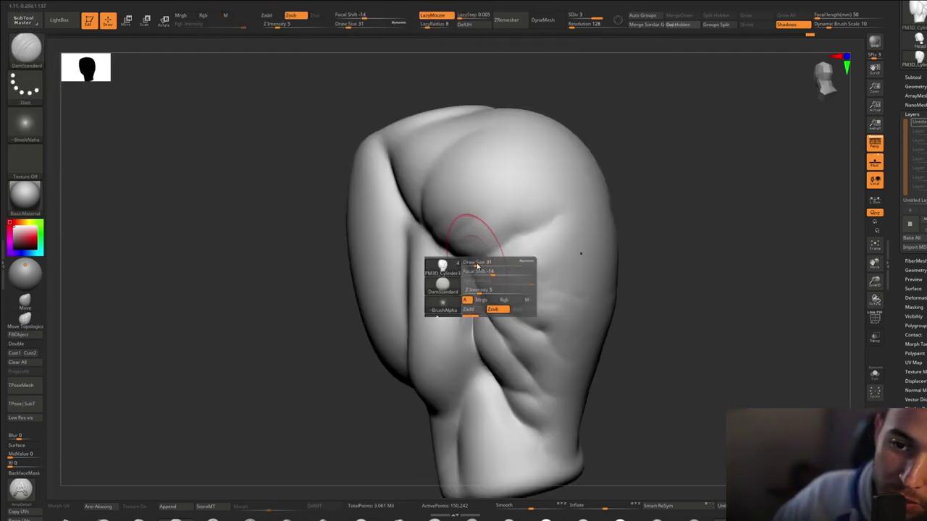
Step: Swell the forms between the creases below the round bulge with the Inflat brush, starting at Draw Size 29
right_drag(543, 292, 523, 269)
click(375, 518)
mouse_move(630, 279)
right_down()
mouse_move(564, 268)
mouse_move(575, 295)
mouse_move(545, 273)
mouse_move(550, 230)
right_up()
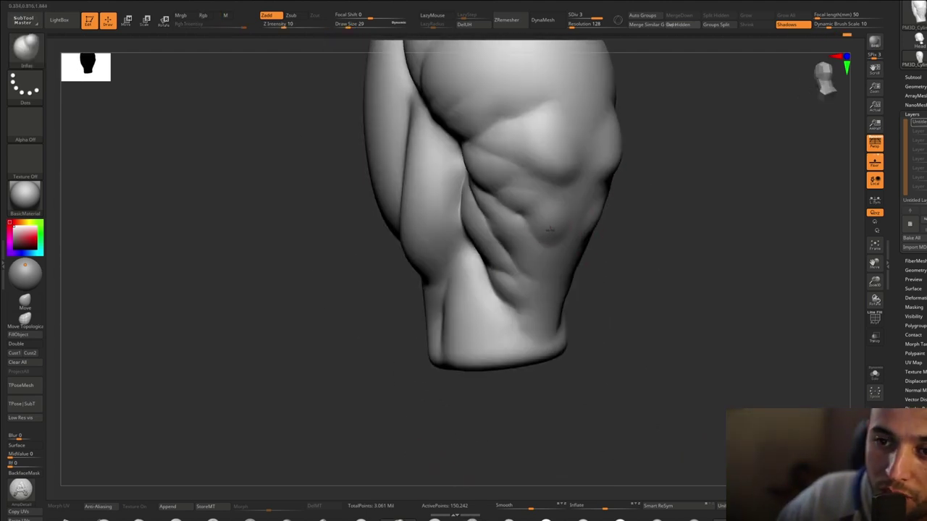
right_drag(507, 267, 528, 197)
drag(537, 176, 531, 176)
mouse_move(531, 176)
ctrl+right_down()
mouse_move(505, 205)
mouse_move(459, 182)
mouse_move(513, 219)
mouse_move(469, 249)
ctrl+right_up()
drag(491, 198, 500, 198)
right_drag(500, 198, 468, 249)
drag(501, 198, 506, 198)
mouse_move(492, 217)
right_down()
mouse_move(492, 200)
mouse_move(479, 221)
mouse_move(492, 203)
mouse_move(521, 221)
mouse_move(470, 232)
mouse_move(468, 208)
mouse_move(497, 228)
mouse_move(496, 162)
mouse_move(550, 190)
right_up()
Step: Cut the creases along the lower edge of the round bulge with DamStandard at Draw Size 25
click(25, 303)
click(177, 518)
key(space)
mouse_move(434, 217)
ctrl+right_down()
mouse_move(469, 150)
mouse_move(524, 155)
ctrl+right_up()
mouse_move(541, 202)
right_down()
mouse_move(503, 232)
mouse_move(456, 133)
mouse_move(430, 174)
mouse_move(503, 196)
mouse_move(557, 159)
right_up()
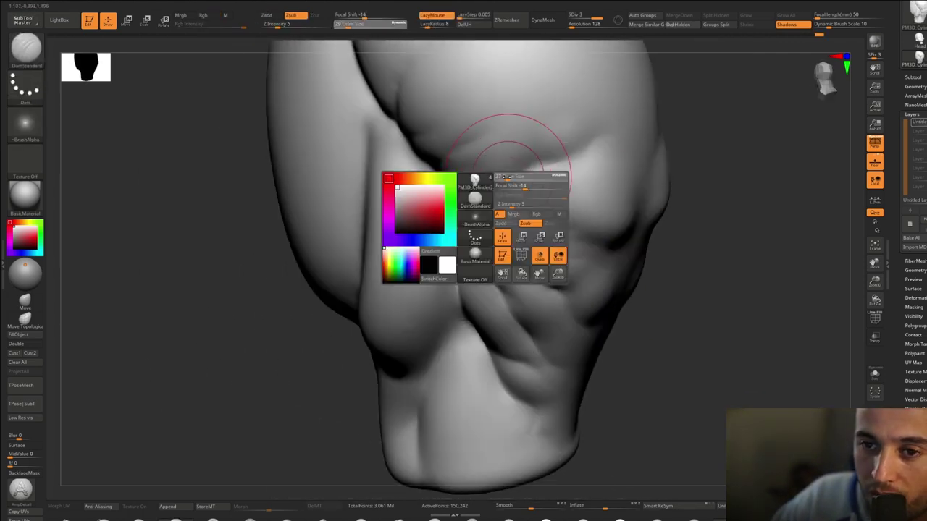
drag(506, 176, 498, 176)
mouse_move(498, 176)
right_down()
mouse_move(451, 159)
mouse_move(567, 172)
mouse_move(556, 197)
mouse_move(583, 181)
mouse_move(525, 191)
mouse_move(521, 181)
mouse_move(552, 254)
mouse_move(564, 220)
mouse_move(577, 220)
mouse_move(587, 247)
right_up()
Step: Build up the strands toward the centre of the back with ClayBuildup strokes at Draw Sizes 25 and 31
click(139, 518)
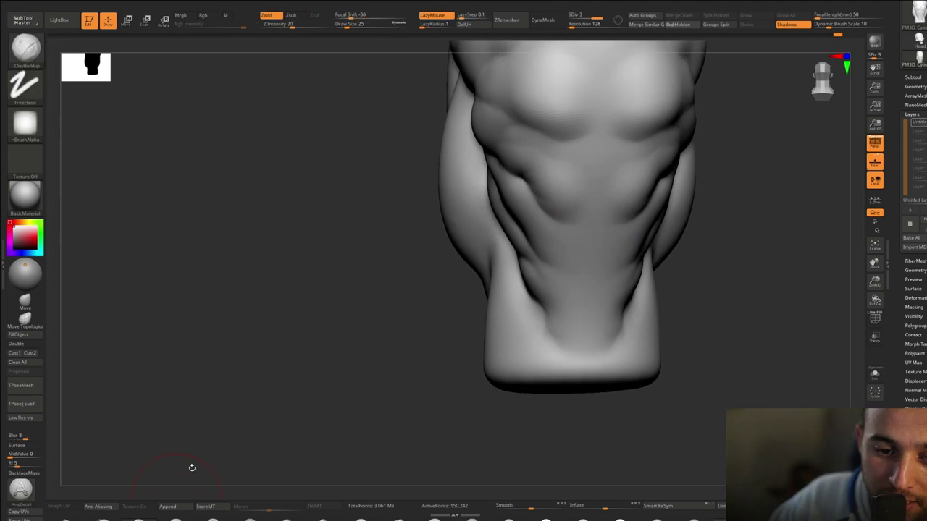
mouse_move(528, 213)
right_down()
mouse_move(608, 205)
mouse_move(585, 188)
mouse_move(542, 227)
right_up()
key(s)
drag(543, 227, 547, 236)
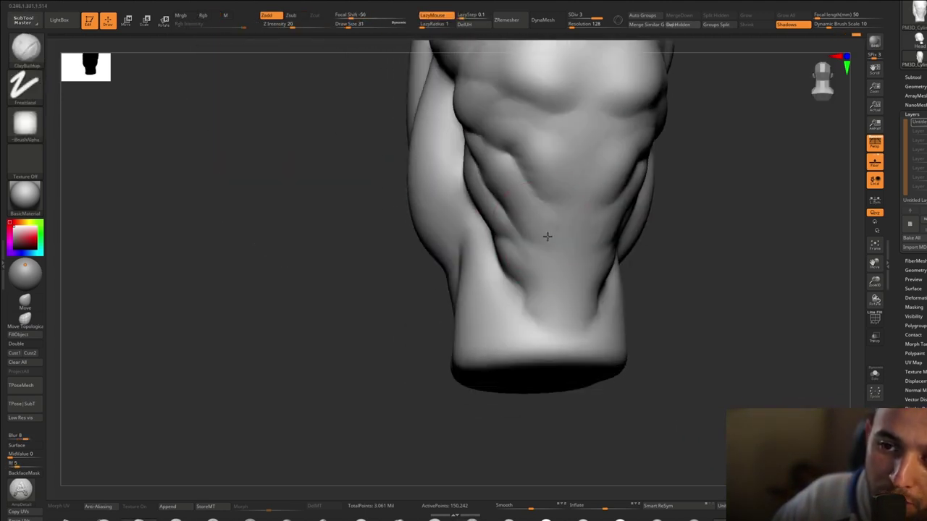
Step: Shape a rounded fold with a short undercut crease on the lowest strand, adjusting the brush size and smoothing
mouse_move(542, 241)
right_down()
mouse_move(555, 269)
mouse_move(504, 207)
mouse_move(463, 181)
mouse_move(492, 201)
mouse_move(456, 196)
mouse_move(476, 196)
right_up()
key(bracketright)
key(bracketright)
key(bracketright)
key(space)
mouse_move(435, 186)
mouse_down()
mouse_move(454, 191)
mouse_move(435, 199)
mouse_up()
key(shift)
key(space)
mouse_move(434, 198)
right_down()
mouse_move(408, 191)
mouse_move(464, 244)
right_up()
Step: Build up clay around the short crease on the lowest strand with ClayBuildup at Draw Sizes 18 and 13
key(b)
key(c)
key(b)
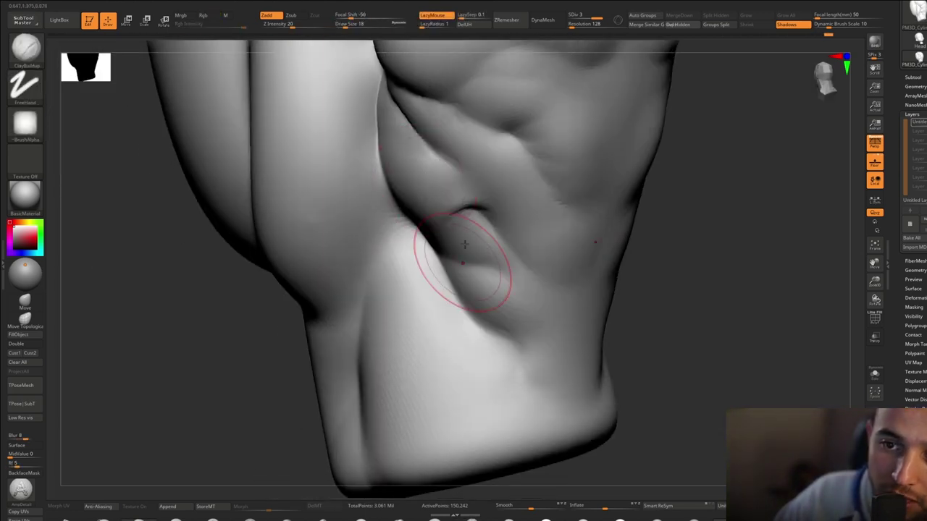
right_drag(426, 175, 424, 185)
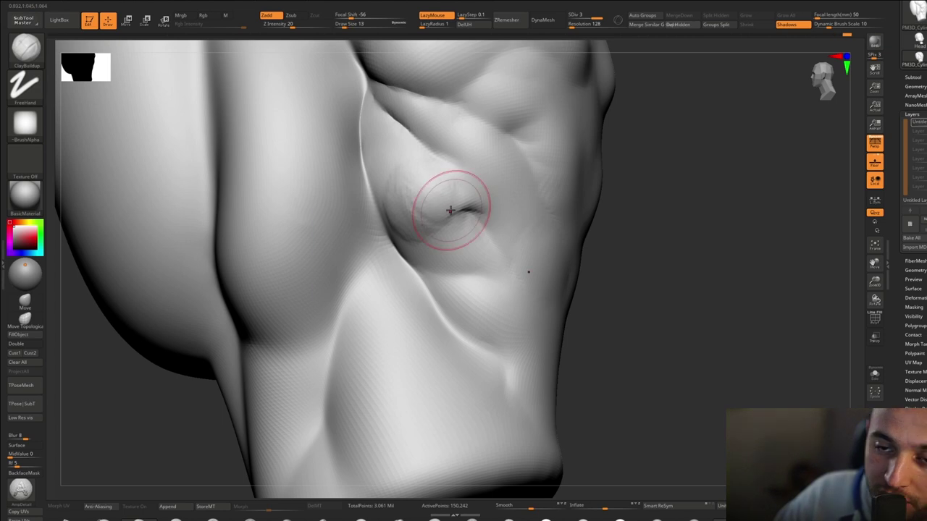
mouse_move(482, 215)
right_down()
mouse_move(483, 206)
mouse_move(456, 217)
mouse_move(497, 244)
mouse_move(464, 290)
mouse_move(360, 341)
mouse_move(410, 241)
right_up()
Step: Sharpen the creases around the lowest strand's fold with the DamStandard brush
key(b)
key(c)
key(b)
key(b)
key(d)
key(s)
key(space)
drag(436, 190, 443, 190)
mouse_move(442, 191)
right_down()
mouse_move(432, 190)
mouse_move(453, 201)
mouse_move(464, 239)
mouse_move(507, 290)
mouse_move(456, 273)
mouse_move(475, 270)
mouse_move(456, 275)
mouse_move(507, 282)
mouse_move(503, 234)
mouse_move(474, 223)
mouse_move(482, 232)
mouse_move(482, 217)
mouse_move(424, 182)
mouse_move(483, 182)
mouse_move(567, 294)
mouse_move(520, 262)
mouse_move(511, 210)
right_up()
Step: Step back through the recent strokes and redo one to compare the strand shapes
key(ctrl+z)
key(ctrl+z)
key(ctrl+z)
key(ctrl+z)
key(ctrl+z)
key(ctrl+z)
key(ctrl+z)
key(ctrl+shift+z)
Step: Carve a curved edge over the upper back part of the round bulge with DamStandard at Draw Size 39 and smooth it
key(space)
mouse_move(527, 287)
right_down()
mouse_move(475, 228)
mouse_move(565, 275)
mouse_move(542, 325)
mouse_move(500, 266)
mouse_move(501, 287)
mouse_move(534, 217)
mouse_move(548, 207)
mouse_move(543, 258)
mouse_move(555, 277)
mouse_move(554, 324)
right_up()
key(space)
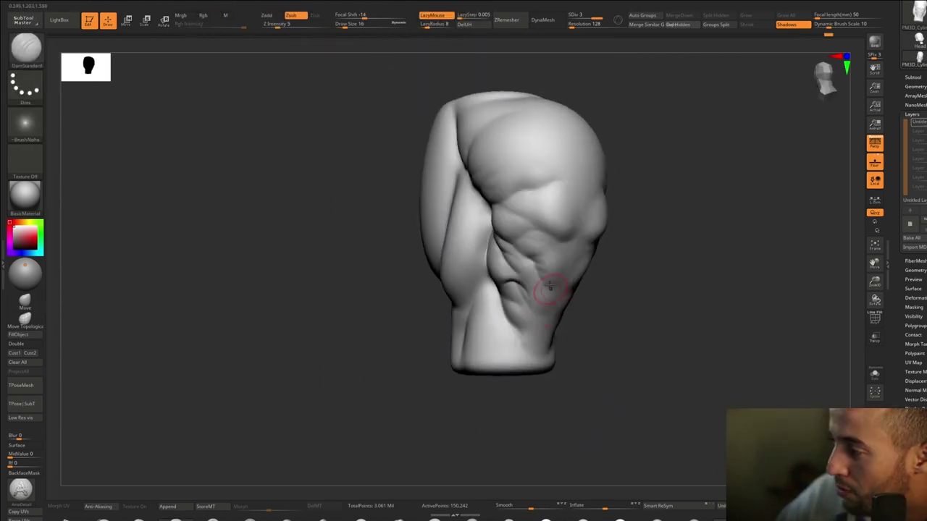
mouse_move(560, 230)
right_down()
mouse_move(497, 279)
mouse_move(475, 313)
right_up()
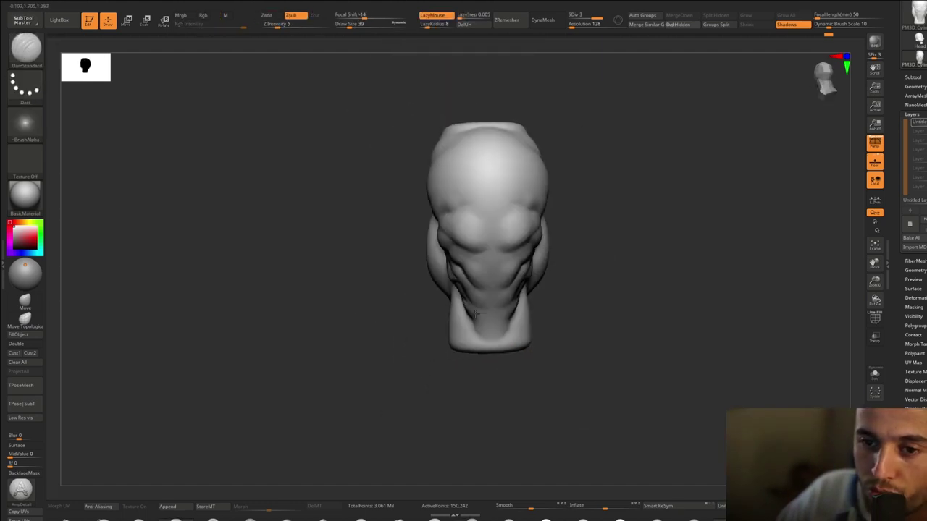
mouse_move(527, 229)
right_down()
mouse_move(480, 271)
mouse_move(544, 281)
mouse_move(511, 268)
mouse_move(548, 272)
mouse_move(555, 289)
mouse_move(502, 217)
mouse_move(551, 239)
mouse_move(511, 200)
mouse_move(552, 239)
right_up()
key(space)
drag(572, 226, 558, 225)
right_drag(558, 225, 528, 209)
drag(528, 210, 551, 232)
mouse_move(550, 231)
right_down()
mouse_move(559, 249)
mouse_move(563, 234)
mouse_move(523, 227)
mouse_move(536, 222)
mouse_move(523, 267)
right_up()
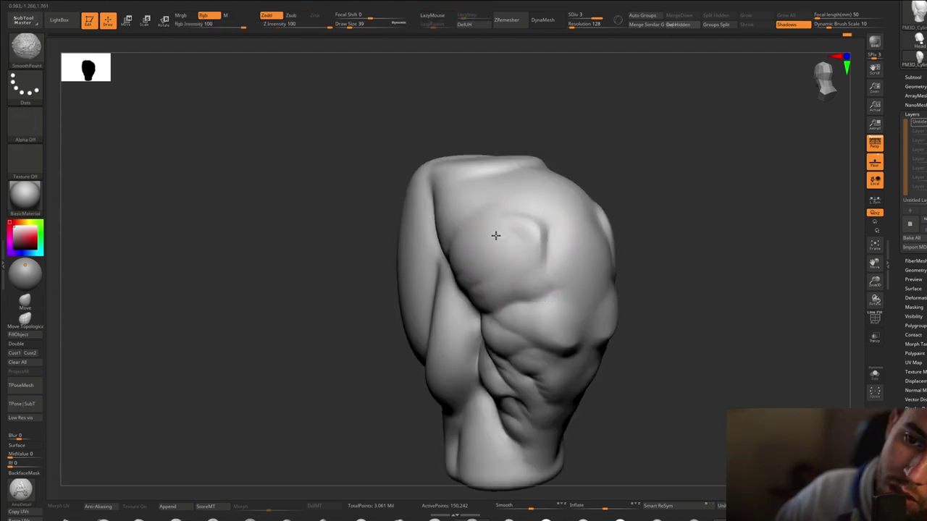
Step: Refine the curved edge around the top of the round bulge with DamStandard, ending at Draw Size 23
mouse_move(495, 236)
right_down()
mouse_move(569, 258)
mouse_move(600, 352)
mouse_move(612, 275)
mouse_move(593, 250)
mouse_move(605, 233)
right_up()
mouse_move(606, 234)
right_down()
mouse_move(616, 215)
mouse_move(629, 219)
mouse_move(594, 192)
mouse_move(593, 182)
mouse_move(621, 174)
mouse_move(562, 129)
mouse_move(553, 180)
right_up()
drag(521, 195, 562, 143)
mouse_move(550, 173)
right_down()
mouse_move(560, 132)
mouse_move(595, 192)
mouse_move(692, 195)
right_up()
key(space)
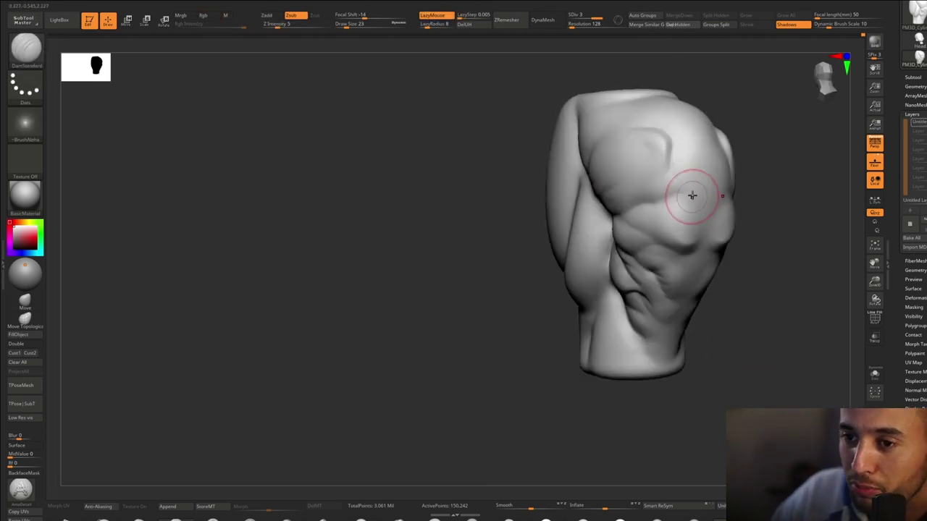
Step: Undo the last stroke and carve the creases beneath the two back bulges with DamStandard at Draw Size 25
right_drag(684, 230, 644, 228)
mouse_move(645, 228)
ctrl+right_down()
mouse_move(621, 215)
mouse_move(647, 233)
ctrl+right_up()
key(ctrl+z)
key(s)
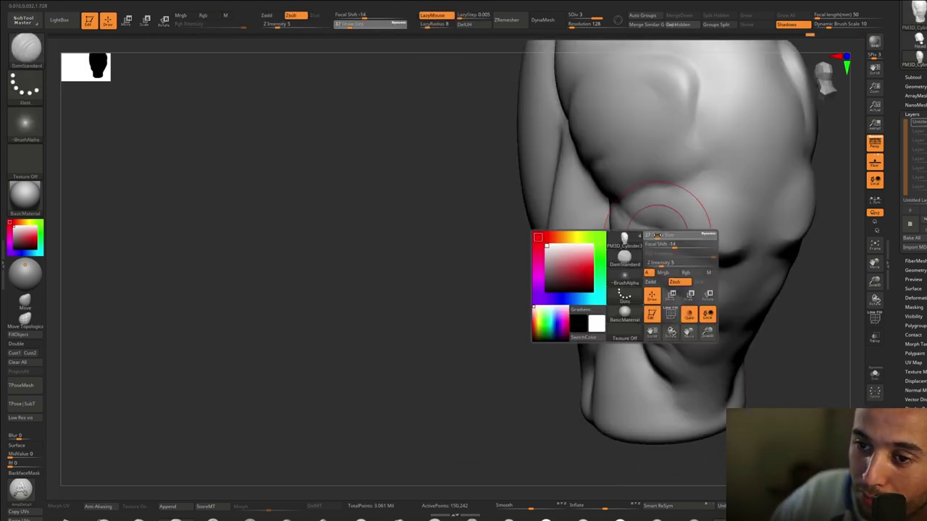
drag(657, 234, 655, 235)
mouse_move(654, 235)
right_down()
mouse_move(664, 246)
mouse_move(606, 217)
mouse_move(760, 246)
right_up()
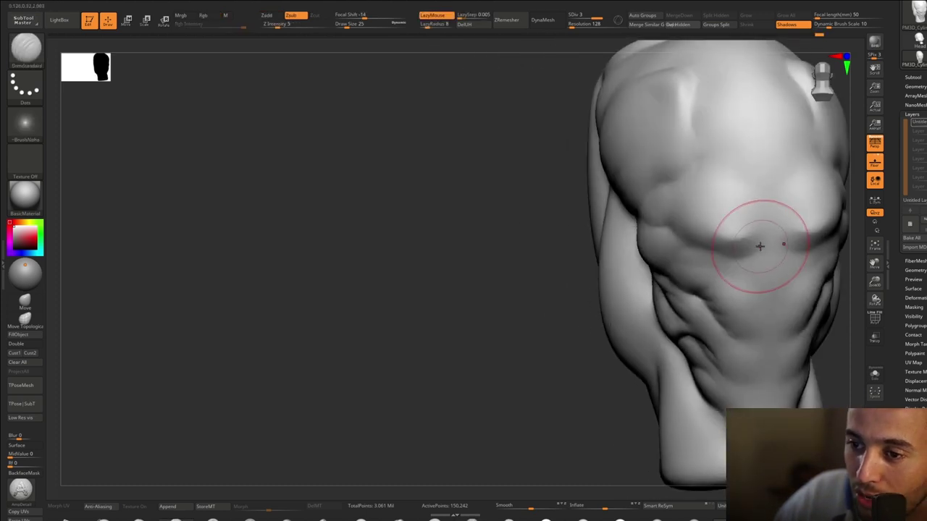
right_drag(693, 247, 697, 251)
Step: Smooth the back bulges and their creases, raising the Draw Size to 41
key(shift)
mouse_move(753, 250)
right_down()
mouse_move(619, 227)
mouse_move(564, 232)
right_up()
key(space)
drag(586, 184, 591, 184)
mouse_move(637, 181)
right_down()
mouse_move(600, 174)
mouse_move(681, 124)
mouse_move(607, 188)
mouse_move(621, 192)
mouse_move(593, 253)
mouse_move(611, 193)
mouse_move(585, 126)
mouse_move(571, 124)
mouse_move(615, 151)
mouse_move(603, 123)
mouse_move(589, 331)
mouse_move(673, 366)
mouse_move(625, 356)
mouse_move(592, 312)
mouse_move(592, 364)
right_up()
key(shift)
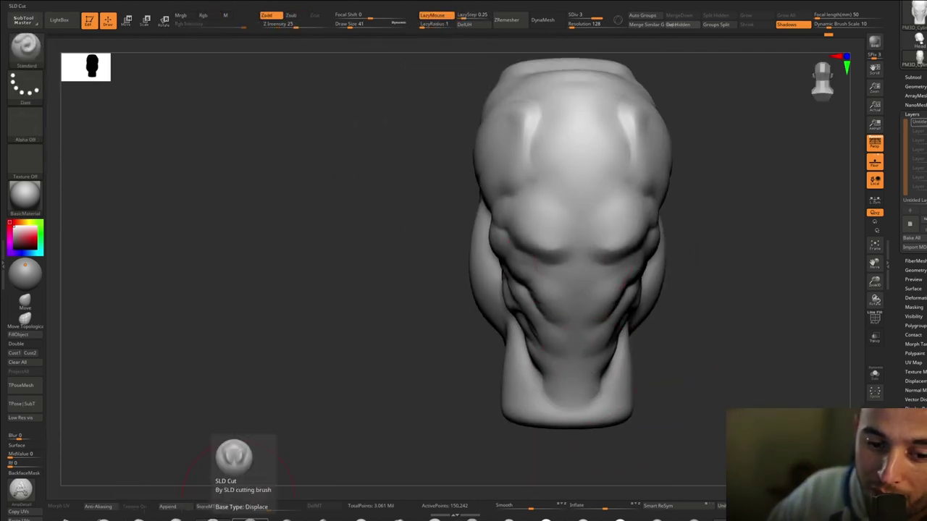
Step: Divide the mesh to subdivision level 4 and choose the SLD Cut brush at Draw Size 65
click(240, 518)
right_drag(569, 174, 551, 222)
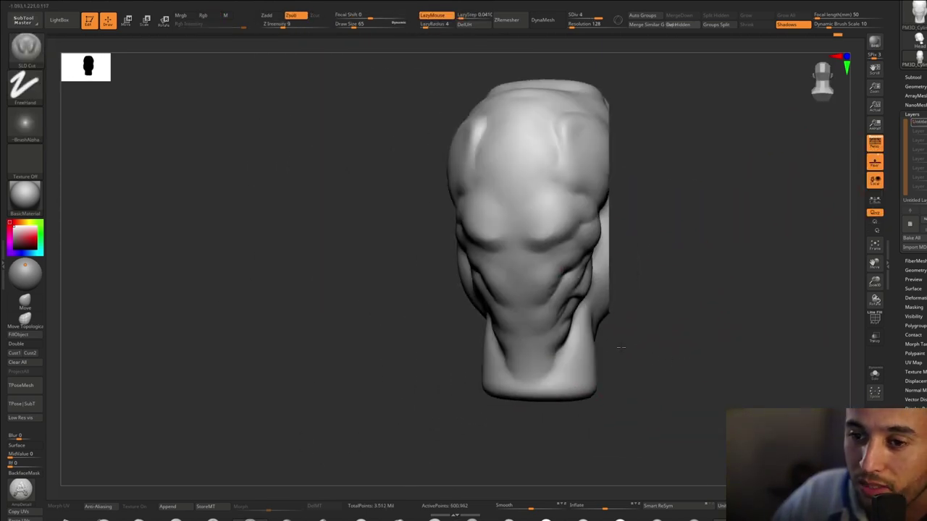
mouse_move(620, 349)
mouse_down()
mouse_move(517, 320)
mouse_move(527, 297)
mouse_up()
mouse_move(594, 348)
mouse_down()
mouse_move(648, 406)
mouse_move(717, 361)
mouse_up()
drag(621, 326, 507, 282)
mouse_move(505, 281)
right_down()
mouse_move(496, 268)
mouse_move(564, 271)
mouse_move(515, 329)
mouse_move(452, 344)
mouse_move(511, 326)
right_up()
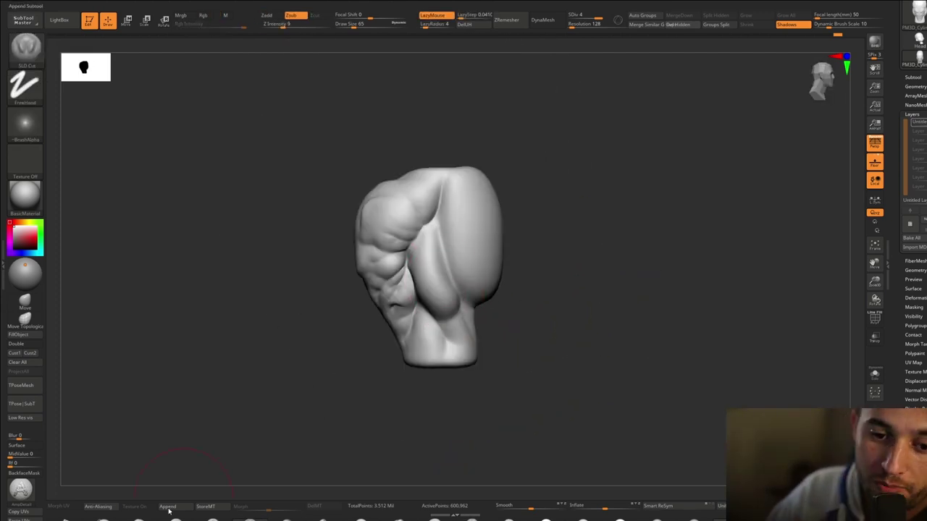
Step: Merge the second muscle into the large side muscle with ClayBuildup strokes at Draw Size 65, smoothing with SmoothPeaks at Draw Size 49
mouse_move(539, 285)
right_down()
mouse_move(581, 315)
mouse_move(474, 310)
mouse_move(423, 252)
mouse_move(449, 152)
right_up()
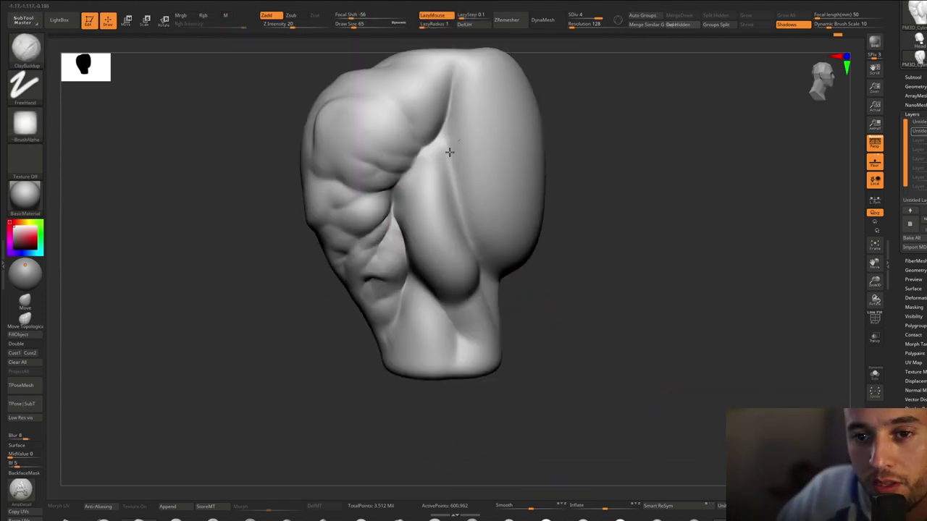
drag(474, 209, 448, 168)
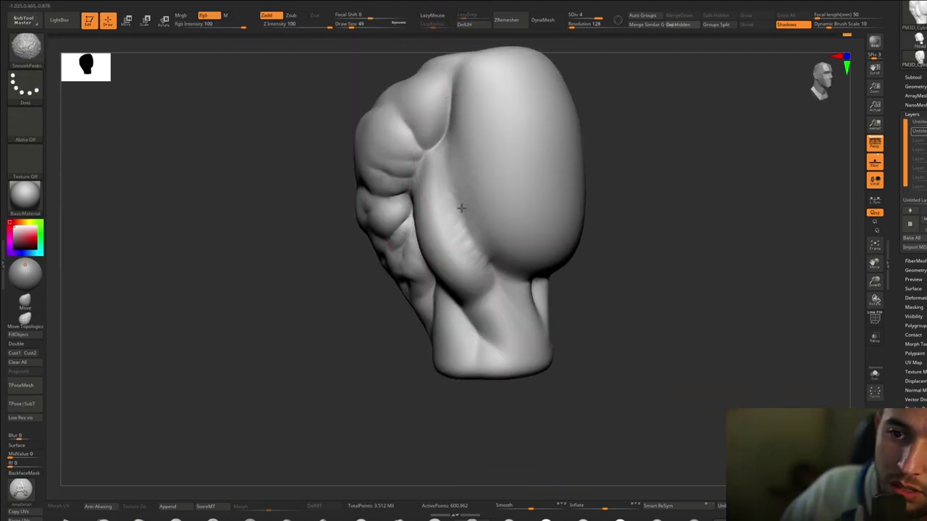
right_drag(461, 208, 437, 199)
mouse_move(454, 156)
right_down()
mouse_move(488, 331)
mouse_move(470, 310)
mouse_move(512, 343)
mouse_move(581, 344)
mouse_move(562, 326)
mouse_move(451, 338)
right_up()
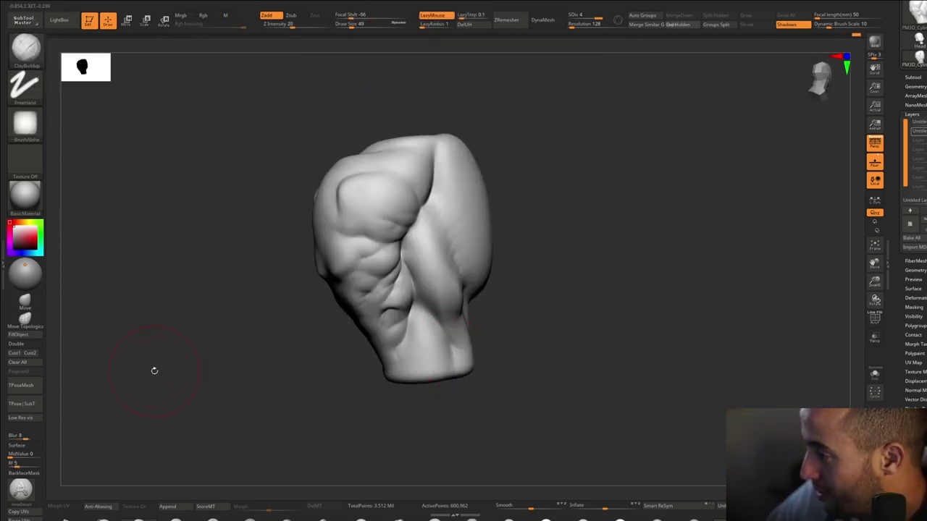
Step: Add ClayBuildup strokes over the back of the round bulge at Draw Size 49
mouse_move(208, 310)
right_down()
mouse_move(352, 330)
mouse_move(460, 331)
right_up()
right_drag(387, 297, 434, 282)
mouse_move(434, 282)
ctrl+right_down()
mouse_move(430, 314)
mouse_move(407, 272)
ctrl+right_up()
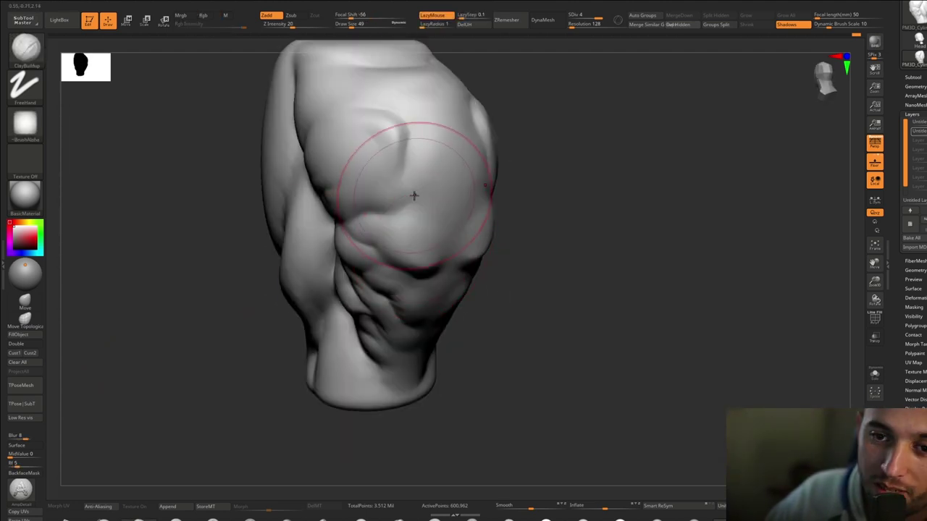
mouse_move(413, 192)
mouse_down()
mouse_move(441, 209)
mouse_move(420, 99)
mouse_move(451, 91)
mouse_move(452, 231)
mouse_up()
mouse_move(453, 231)
right_down()
mouse_move(434, 331)
mouse_move(464, 333)
right_up()
Step: Cut a deeper crease between the round bulge and the side muscles with SLD Cut at Draw Sizes 27 and 39
click(249, 518)
ctrl+right_drag(340, 130, 345, 173)
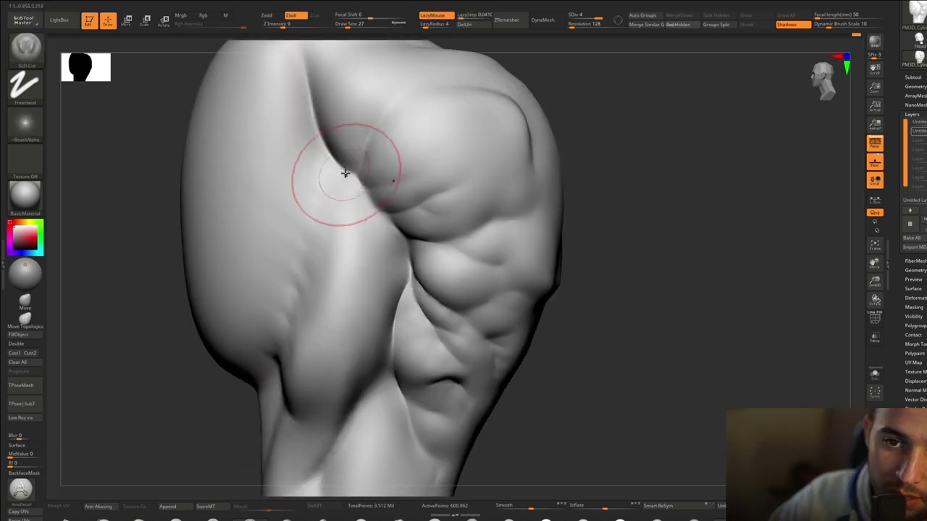
ctrl+right_drag(380, 207, 405, 241)
key(space)
drag(402, 254, 413, 254)
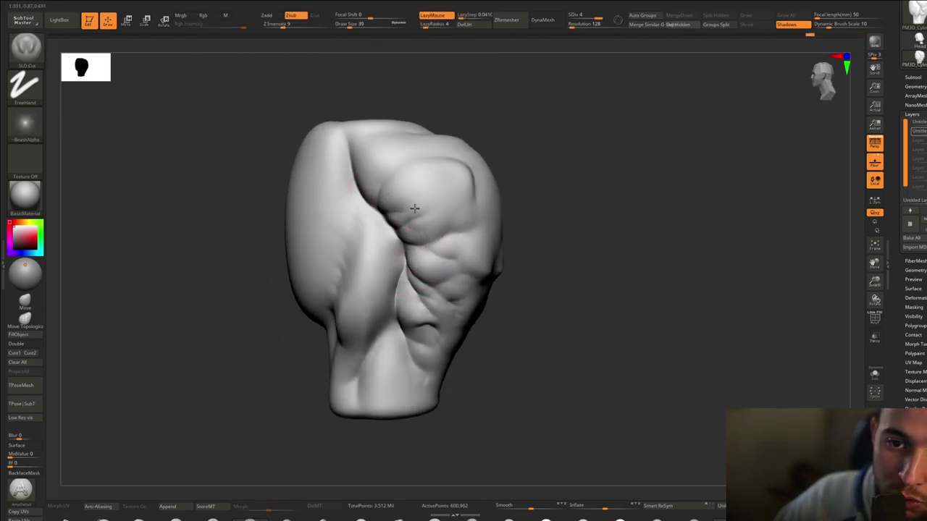
mouse_move(414, 209)
mouse_down()
mouse_move(425, 210)
mouse_move(413, 218)
mouse_up()
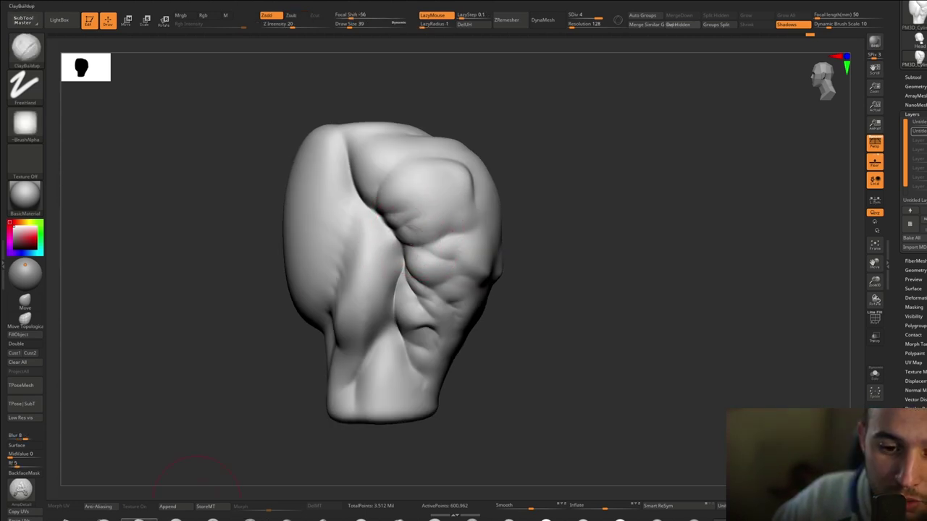
Step: Drop to subdivision level 2 and reshape the round bulge's front edge with the Move brush at Draw Sizes 39 and 27
mouse_move(397, 229)
right_down()
mouse_move(413, 222)
mouse_move(384, 152)
mouse_move(376, 168)
mouse_move(469, 181)
right_up()
click(579, 15)
click(25, 303)
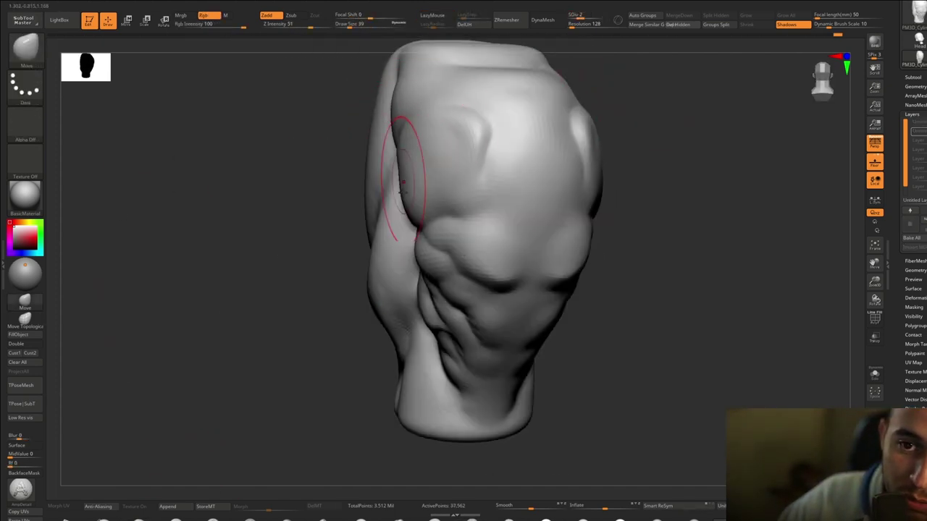
mouse_move(404, 184)
right_down()
mouse_move(418, 182)
mouse_move(410, 196)
right_up()
key(space)
drag(359, 194, 343, 192)
alt+right_drag(310, 206, 334, 185)
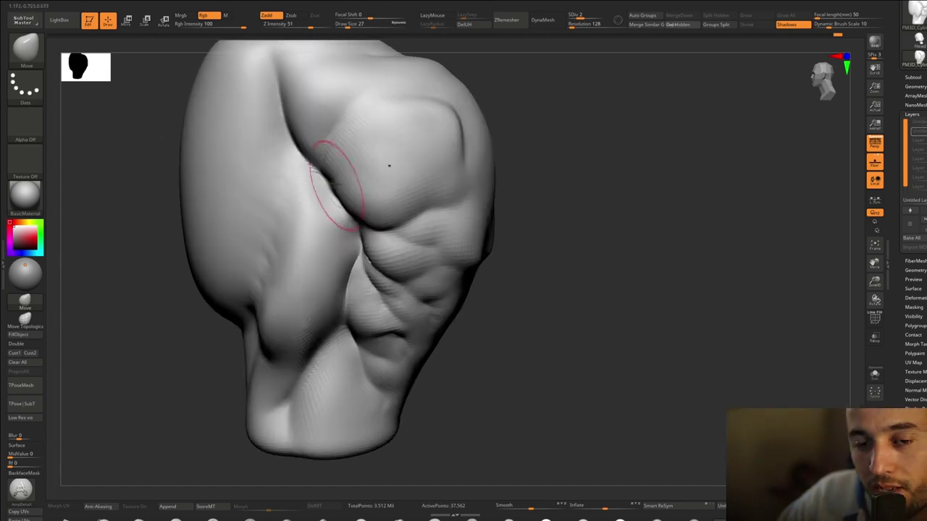
mouse_move(388, 226)
right_down()
mouse_move(383, 186)
mouse_move(383, 213)
mouse_move(404, 155)
mouse_move(390, 182)
mouse_move(392, 169)
mouse_move(463, 109)
right_up()
Step: Return to subdivision level 4 and refine the round bulge's overlapping edge with the Move brush at Draw Size 25
click(596, 17)
mouse_move(507, 145)
right_down()
mouse_move(434, 188)
mouse_move(467, 340)
mouse_move(447, 360)
mouse_move(507, 267)
mouse_move(500, 271)
right_up()
key(space)
drag(510, 225, 497, 225)
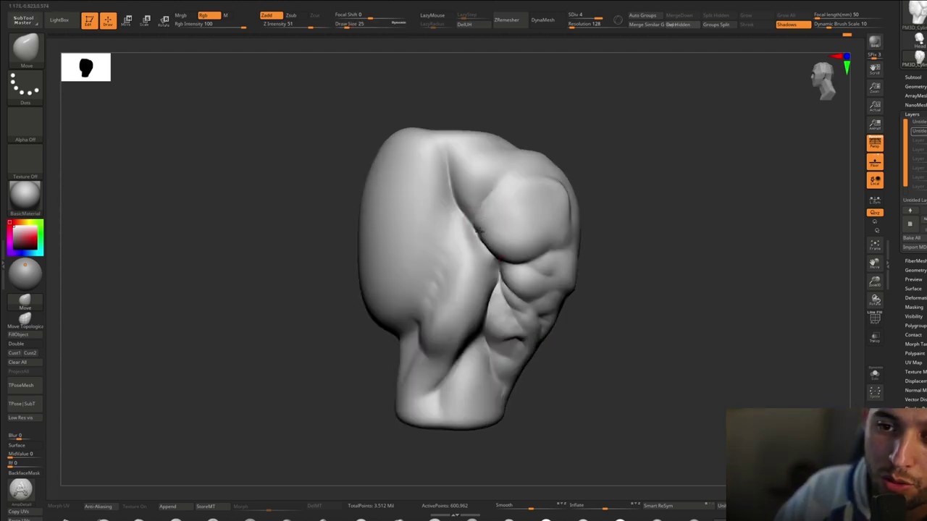
Step: Spray light skin texture over the side muscle folds with the SLD directional brush at Z Intensity 3
mouse_move(507, 217)
right_down()
mouse_move(561, 191)
mouse_move(520, 207)
mouse_move(600, 348)
mouse_move(664, 337)
mouse_move(401, 203)
mouse_move(375, 174)
mouse_move(408, 228)
mouse_move(372, 248)
mouse_move(427, 271)
right_up()
key(bracketleft)
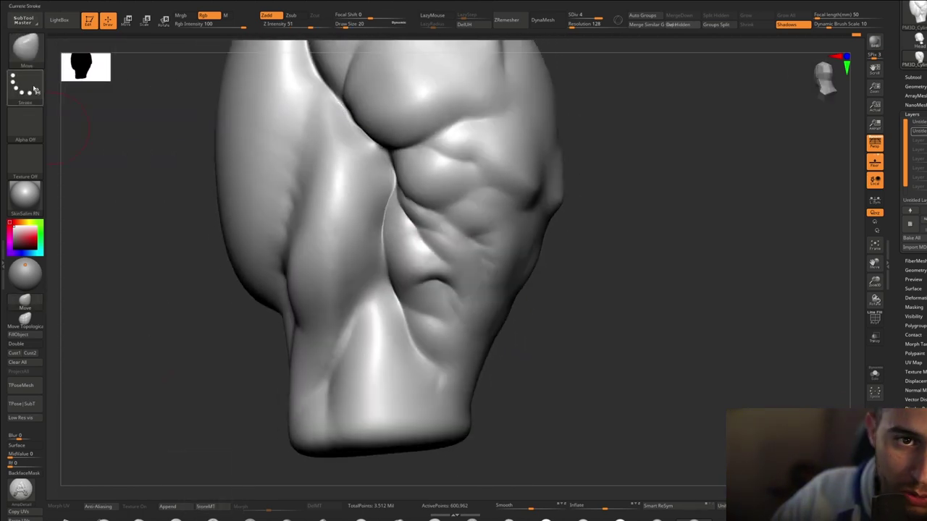
click(29, 59)
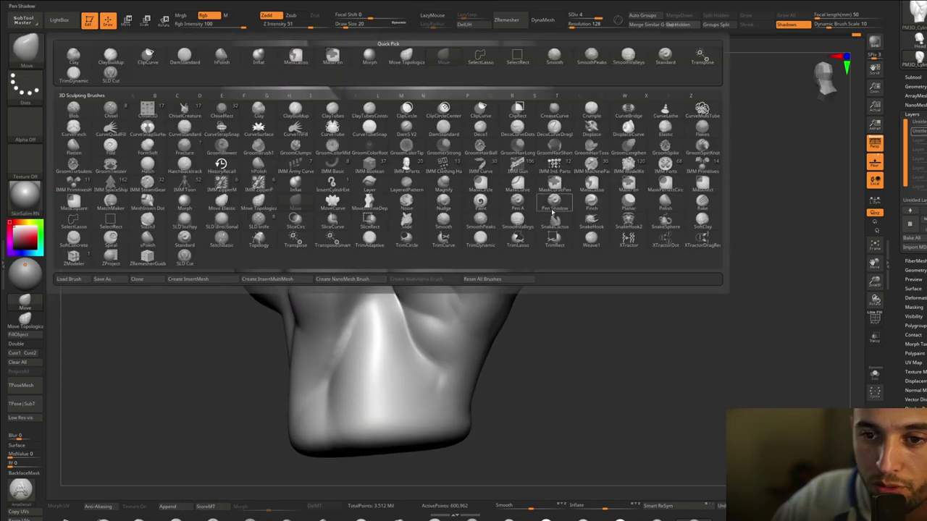
click(225, 219)
alt+right_drag(418, 202, 419, 230)
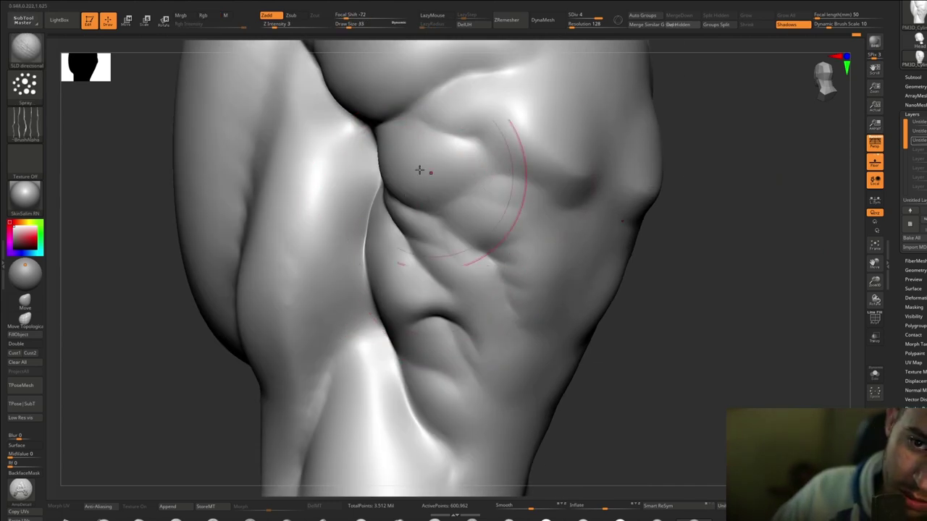
key(space)
drag(437, 234, 420, 234)
right_drag(403, 269, 347, 271)
Step: Extend the fine directional skin texture over the lower folds, reducing the brush to Draw Size 16
key(ctrl+z)
mouse_move(435, 319)
right_down()
mouse_move(499, 328)
mouse_move(556, 314)
mouse_move(534, 281)
mouse_move(383, 218)
mouse_move(623, 235)
mouse_move(556, 230)
right_up()
key(ctrl+shift+z)
mouse_move(617, 198)
right_down()
mouse_move(488, 190)
mouse_move(531, 174)
mouse_move(522, 163)
mouse_move(515, 197)
right_up()
key(ctrl+shift+z)
right_drag(427, 196, 444, 281)
key(space)
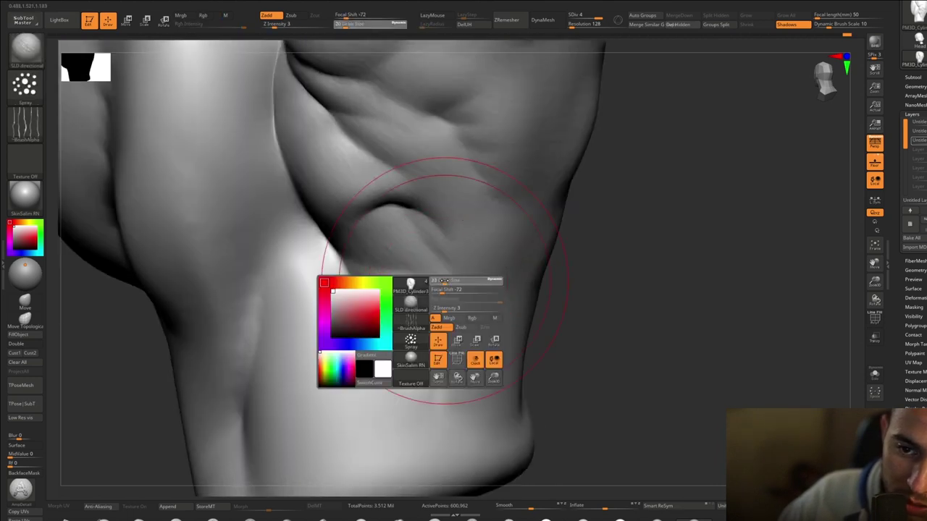
mouse_move(438, 176)
alt+right_down()
mouse_move(474, 267)
mouse_move(473, 316)
alt+right_up()
shift+drag(449, 297, 410, 275)
ctrl+right_drag(410, 275, 409, 333)
Step: Raise the SLD directional brush to Z Intensity 6 and strengthen the fold texture at Draw Sizes 7 and 12
drag(267, 25, 282, 25)
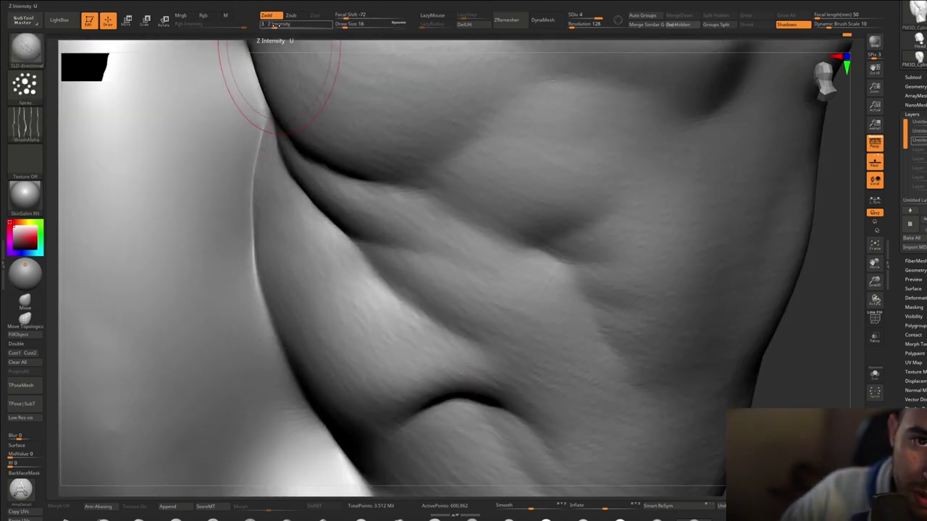
mouse_move(406, 174)
right_down()
mouse_move(382, 189)
mouse_move(436, 190)
right_up()
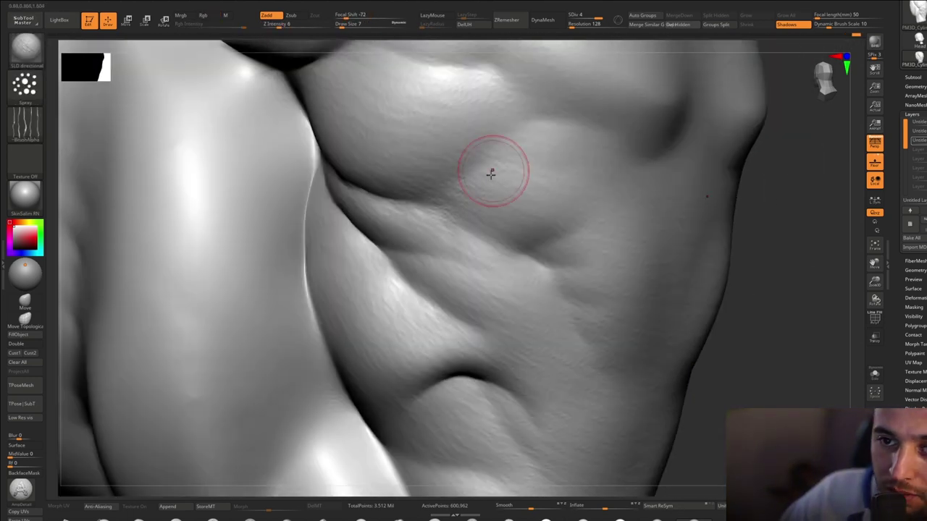
right_drag(470, 163, 474, 169)
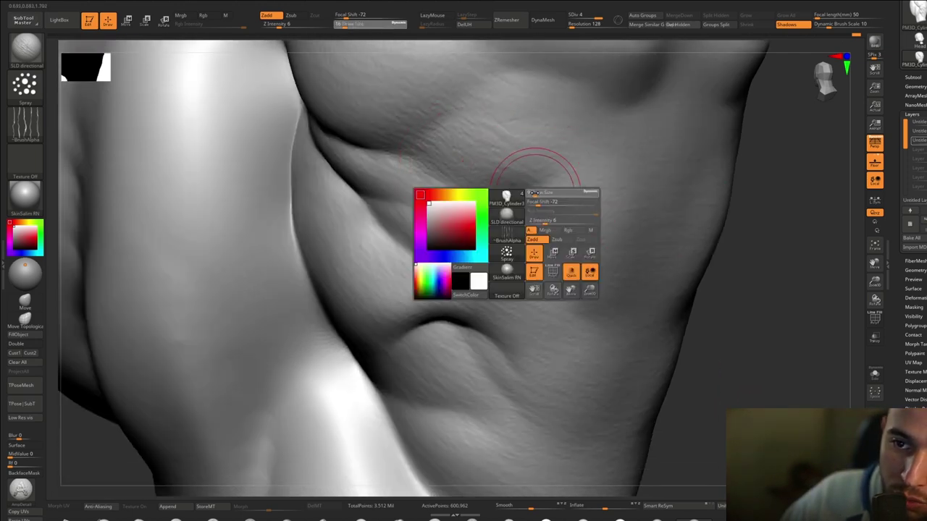
key(space)
right_drag(556, 239, 395, 268)
ctrl+right_drag(453, 284, 395, 272)
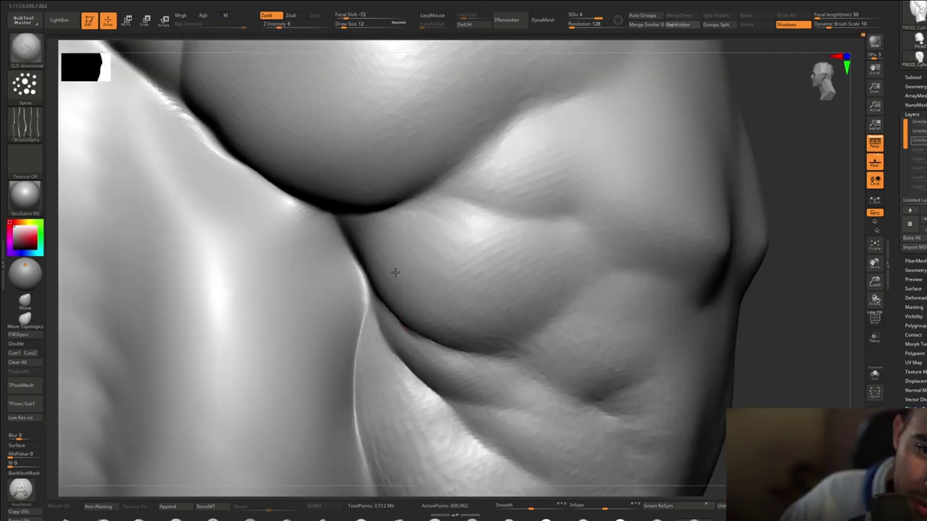
Step: Spread the directional skin texture across the round bulge's underside and the surrounding folds, enlarging the brush to Draw Size 18
mouse_move(491, 266)
right_down()
mouse_move(538, 234)
mouse_move(606, 238)
mouse_move(531, 256)
mouse_move(607, 301)
mouse_move(551, 253)
mouse_move(449, 321)
right_up()
key(space)
drag(477, 268, 485, 268)
right_drag(484, 268, 438, 325)
key(space)
right_drag(436, 273, 408, 306)
mouse_move(415, 225)
right_down()
mouse_move(463, 292)
mouse_move(497, 277)
mouse_move(454, 296)
mouse_move(420, 213)
mouse_move(439, 192)
mouse_move(434, 239)
mouse_move(498, 194)
mouse_move(528, 149)
mouse_move(506, 120)
mouse_move(428, 72)
mouse_move(459, 191)
mouse_move(437, 246)
mouse_move(425, 166)
mouse_move(471, 130)
mouse_move(460, 285)
mouse_move(435, 337)
mouse_move(492, 341)
mouse_move(476, 258)
mouse_move(514, 198)
mouse_move(388, 225)
right_up()
key(space)
drag(416, 177, 392, 163)
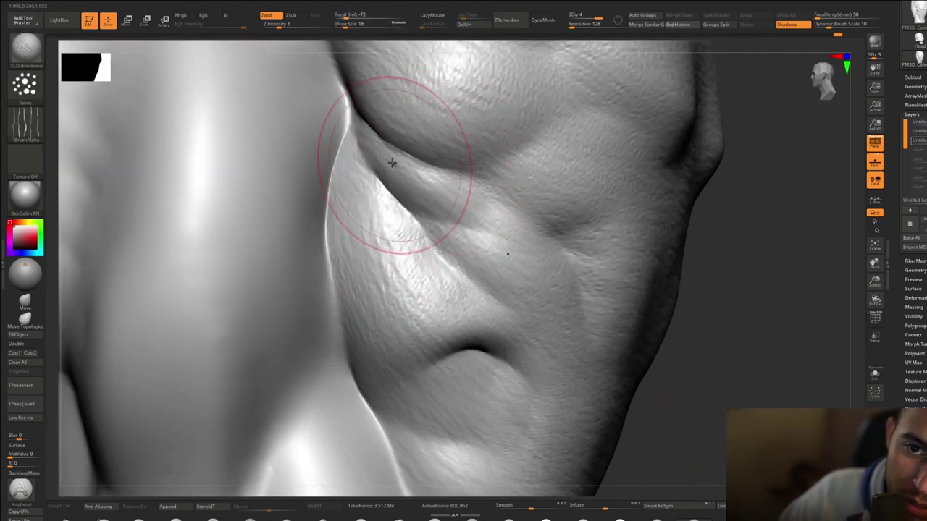
Step: Add a new sculpt layer to the textured cylinder
right_drag(401, 225, 637, 246)
click(909, 224)
right_drag(695, 239, 652, 304)
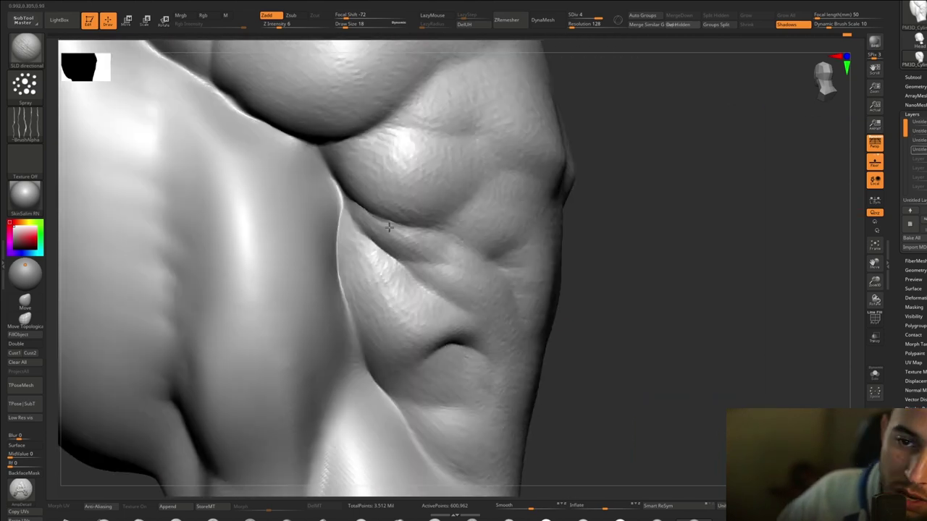
mouse_move(304, 348)
ctrl+right_down()
mouse_move(252, 395)
mouse_move(347, 255)
ctrl+right_up()
Step: Carve fine wrinkles along the upper thin strand with the DamStandard brush at Draw Size 4 and Z Intensity 10
key(b)
key(d)
key(s)
key(space)
drag(397, 207, 378, 206)
mouse_move(378, 206)
ctrl+right_down()
mouse_move(473, 267)
mouse_move(486, 239)
mouse_move(434, 237)
mouse_move(507, 257)
ctrl+right_up()
click(271, 25)
drag(448, 243, 515, 267)
right_drag(515, 267, 471, 269)
drag(445, 244, 492, 262)
right_drag(471, 269, 497, 264)
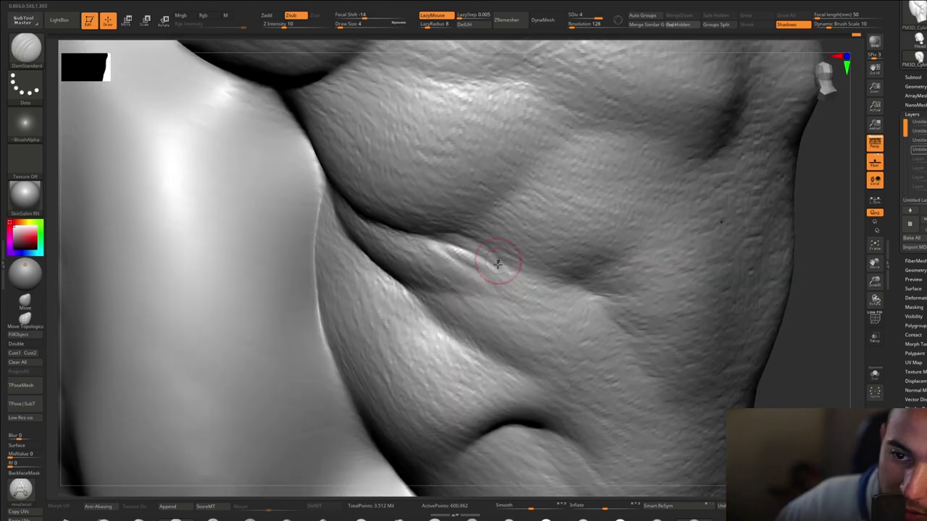
Step: Carve more wrinkles over the thin strands and the small bulge below the round one with DamStandard at Draw Size 6
mouse_move(464, 292)
right_down()
mouse_move(393, 244)
mouse_move(420, 269)
mouse_move(456, 277)
mouse_move(442, 336)
right_up()
key(space)
key(space)
key(space)
key(space)
drag(489, 290, 497, 290)
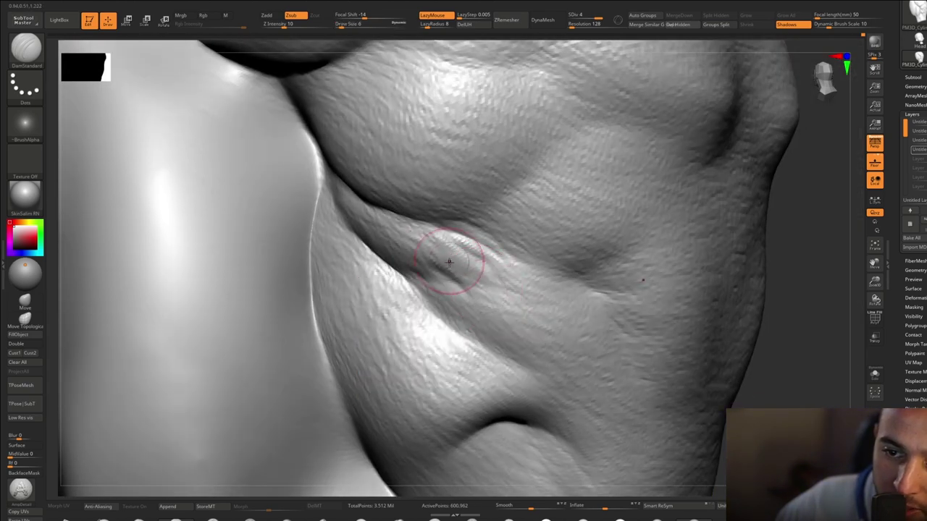
right_drag(449, 262, 528, 296)
right_drag(564, 330, 462, 230)
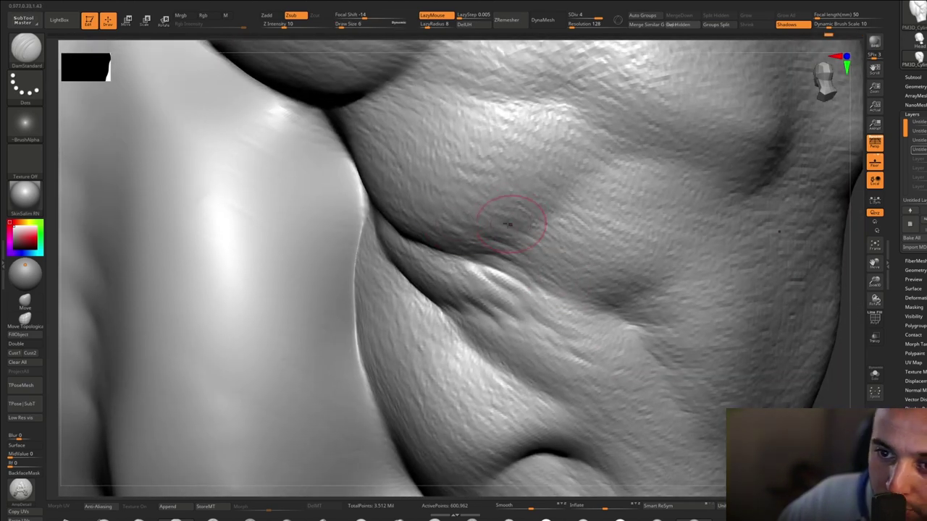
mouse_move(448, 195)
right_down()
mouse_move(393, 207)
mouse_move(558, 320)
mouse_move(475, 217)
mouse_move(534, 265)
mouse_move(458, 137)
mouse_move(496, 217)
mouse_move(563, 244)
right_up()
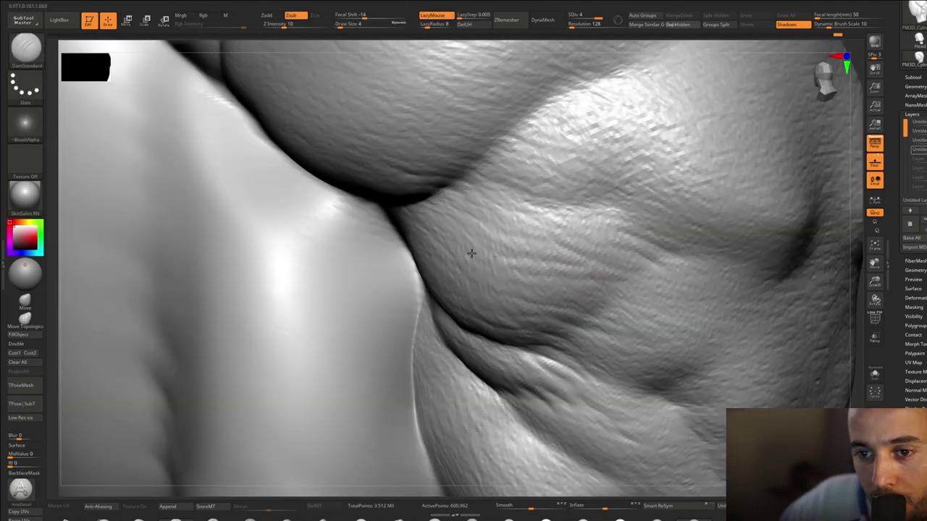
right_drag(471, 252, 563, 207)
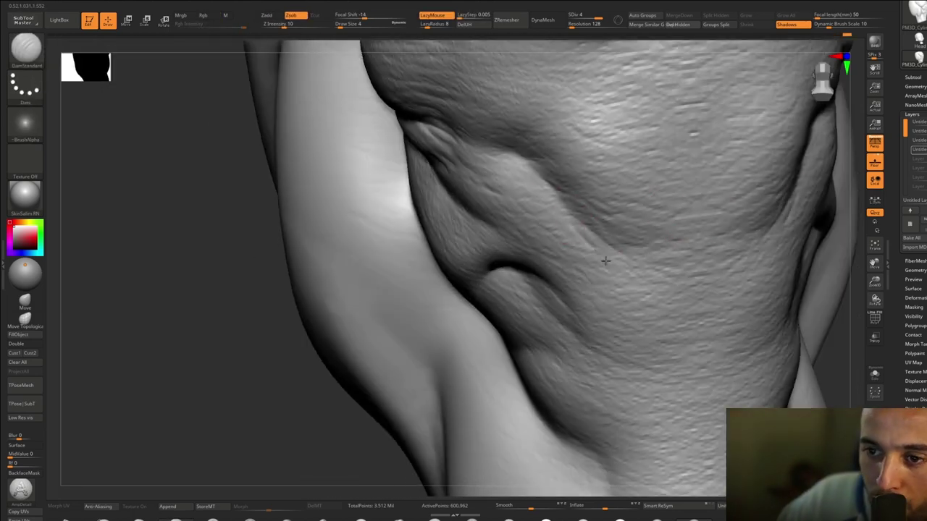
Step: Deepen the creases between the small bulge, the strands and the front surface with DamStandard at Draw Size 9
mouse_move(566, 228)
right_down()
mouse_move(616, 238)
mouse_move(579, 236)
mouse_move(572, 213)
mouse_move(576, 220)
right_up()
key(space)
drag(576, 224, 579, 224)
mouse_move(579, 221)
right_down()
mouse_move(496, 155)
mouse_move(470, 167)
mouse_move(525, 225)
mouse_move(562, 302)
mouse_move(514, 155)
mouse_move(491, 160)
right_up()
key(ctrl)
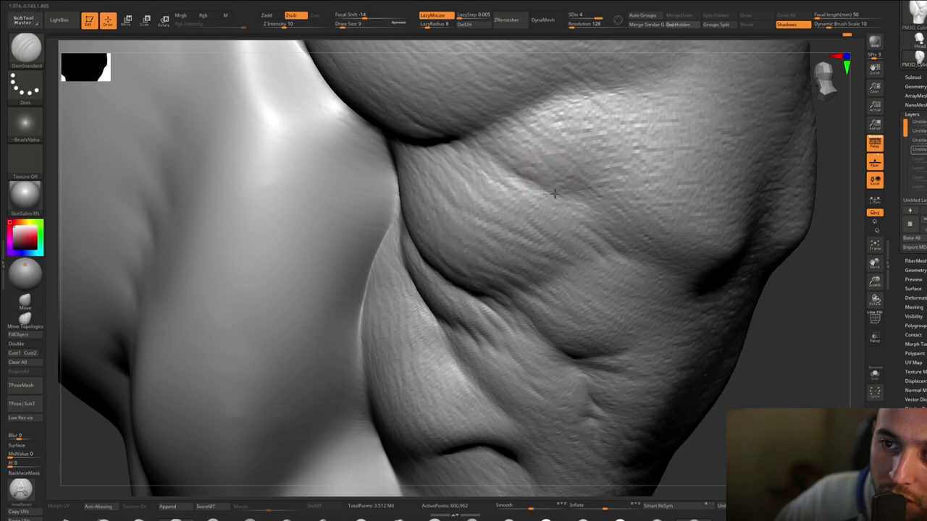
right_drag(634, 173, 614, 191)
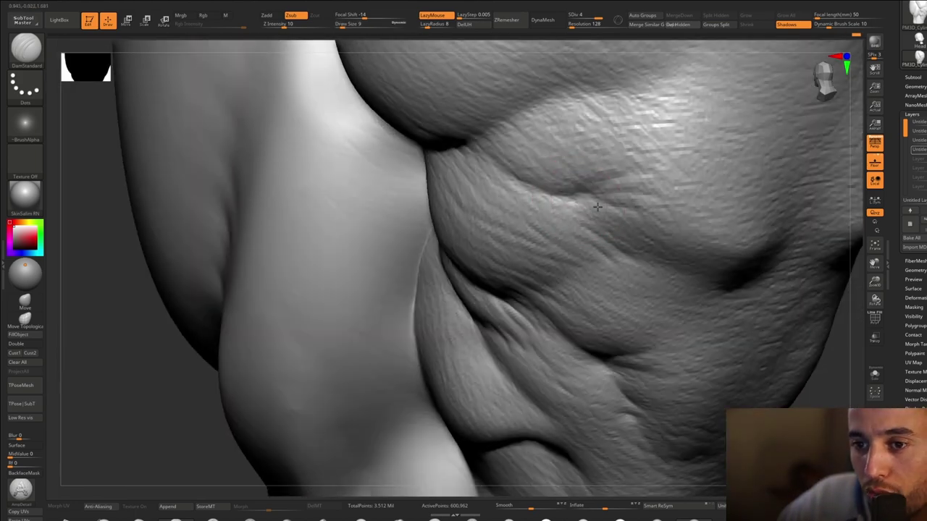
mouse_move(650, 269)
right_down()
mouse_move(753, 267)
mouse_move(703, 283)
mouse_move(652, 268)
right_up()
key(space)
right_drag(620, 234, 587, 200)
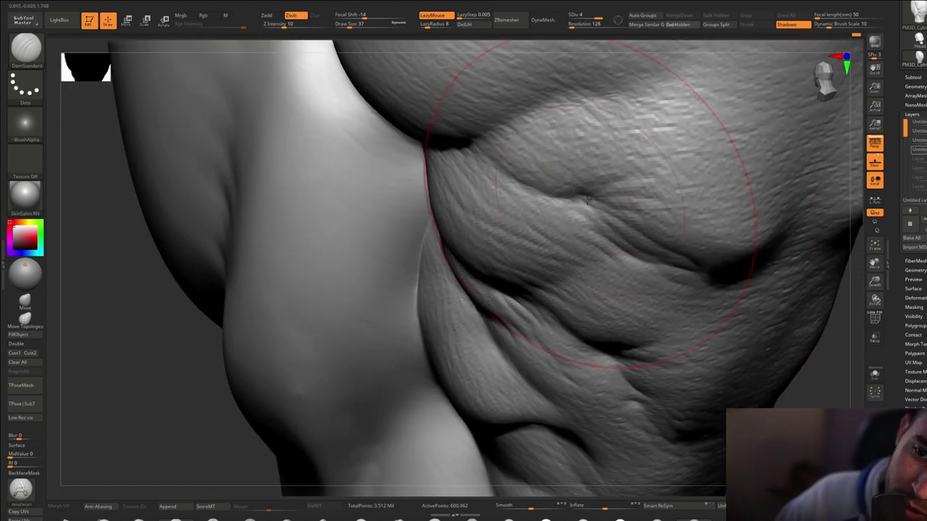
Step: Swell the folds with the Inflat brush at subdivision level 2, Draw Size 27, and level 3, Draw Size 18, finishing on level 4
drag(590, 16, 576, 16)
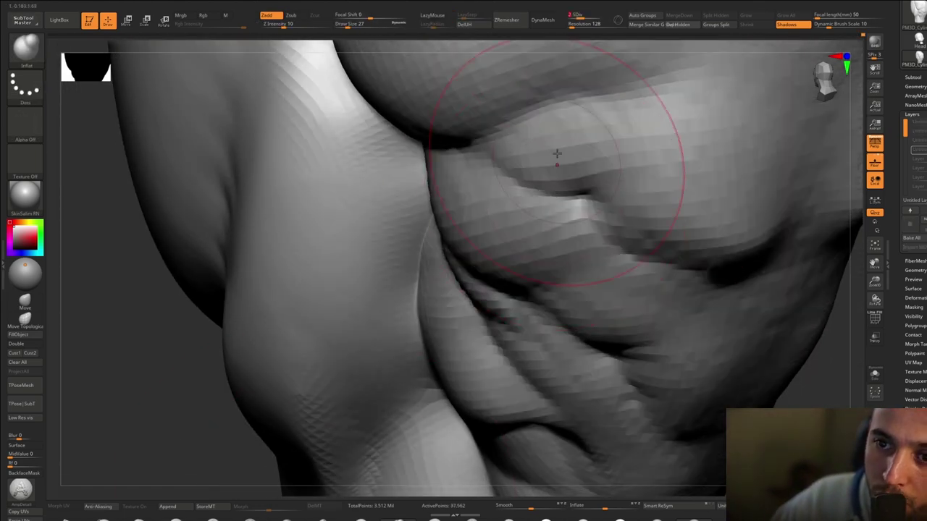
mouse_move(527, 162)
ctrl+right_down()
mouse_move(608, 190)
mouse_move(584, 265)
mouse_move(593, 340)
mouse_move(641, 319)
mouse_move(620, 289)
mouse_move(642, 253)
mouse_move(623, 259)
ctrl+right_up()
right_drag(687, 296, 559, 260)
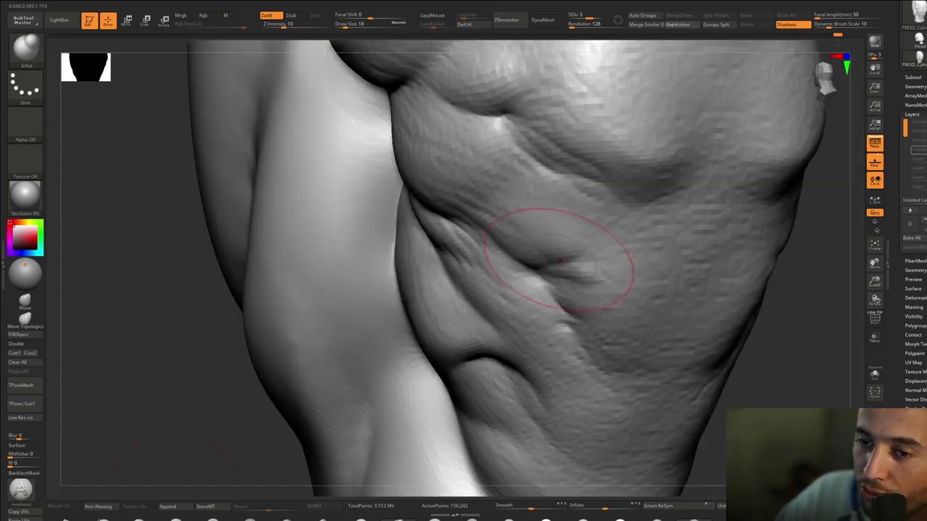
key(d)
Step: Cut sharper creases around the side folds and the small bulge with the SLD Cut brush at Draw Size 18
mouse_move(595, 362)
ctrl+right_down()
mouse_move(587, 325)
mouse_move(521, 242)
mouse_move(579, 238)
mouse_move(574, 268)
mouse_move(589, 244)
mouse_move(379, 393)
mouse_move(548, 263)
mouse_move(535, 313)
mouse_move(520, 326)
mouse_move(527, 311)
mouse_move(542, 320)
mouse_move(534, 321)
ctrl+right_up()
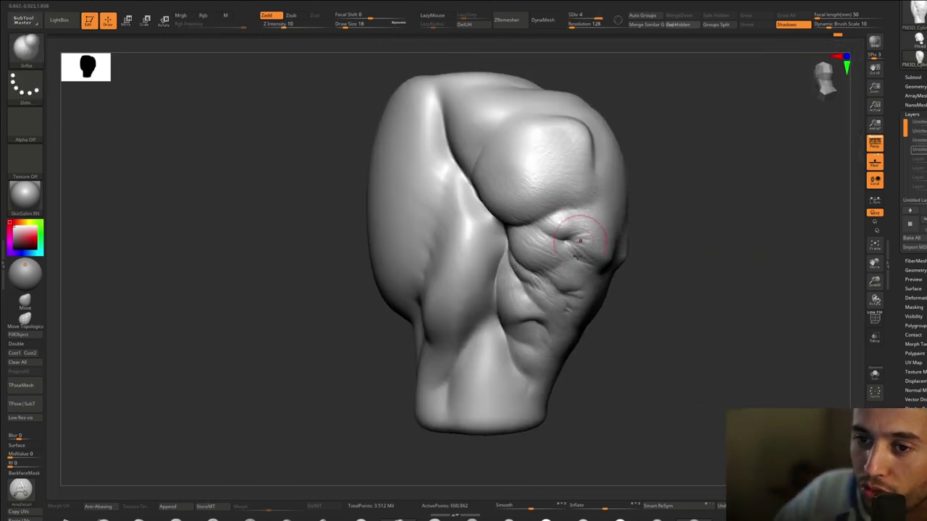
click(250, 519)
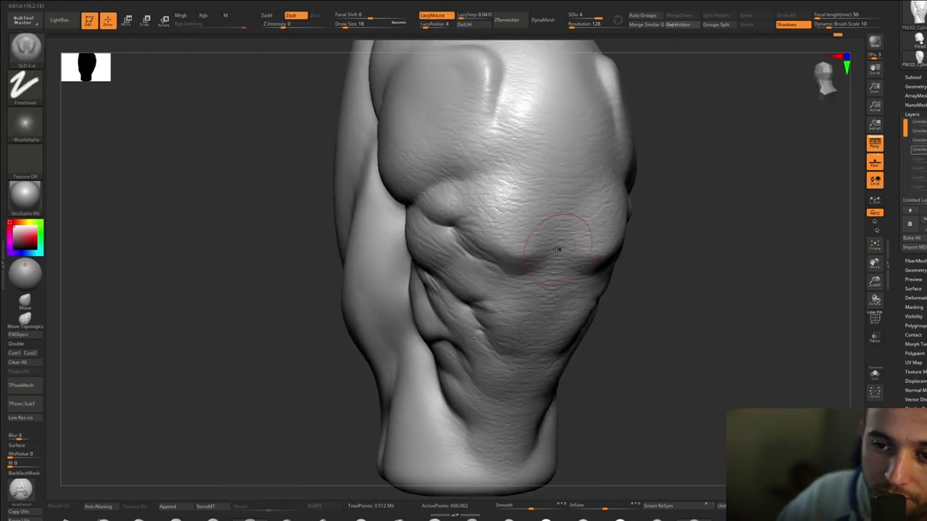
mouse_move(534, 284)
right_down()
mouse_move(485, 277)
mouse_move(527, 251)
mouse_move(497, 265)
mouse_move(480, 183)
mouse_move(463, 207)
mouse_move(473, 215)
mouse_move(456, 87)
mouse_move(482, 252)
mouse_move(323, 257)
mouse_move(407, 197)
mouse_move(282, 144)
right_up()
key(bracketleft)
key(bracketright)
key(bracketleft)
mouse_move(383, 131)
alt+right_down()
mouse_move(408, 275)
mouse_move(375, 272)
alt+right_up()
ctrl+right_drag(540, 265, 507, 225)
mouse_move(507, 225)
right_down()
mouse_move(523, 234)
mouse_move(463, 254)
mouse_move(501, 221)
right_up()
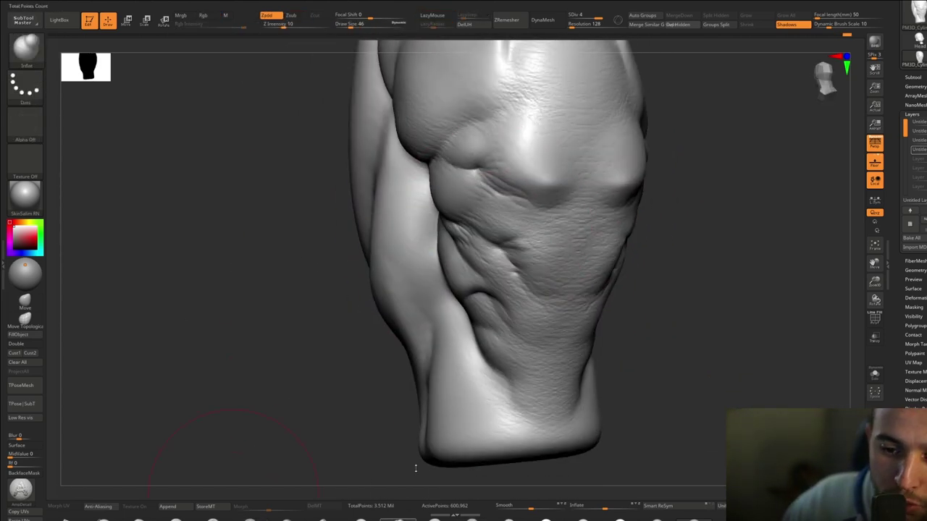
Step: Puff up the front and side folds with the Inflat brush at Draw Sizes 46 and 101
right_drag(416, 469, 434, 442)
mouse_move(505, 215)
right_down()
mouse_move(548, 244)
mouse_move(551, 280)
mouse_move(534, 284)
mouse_move(558, 283)
mouse_move(549, 266)
right_up()
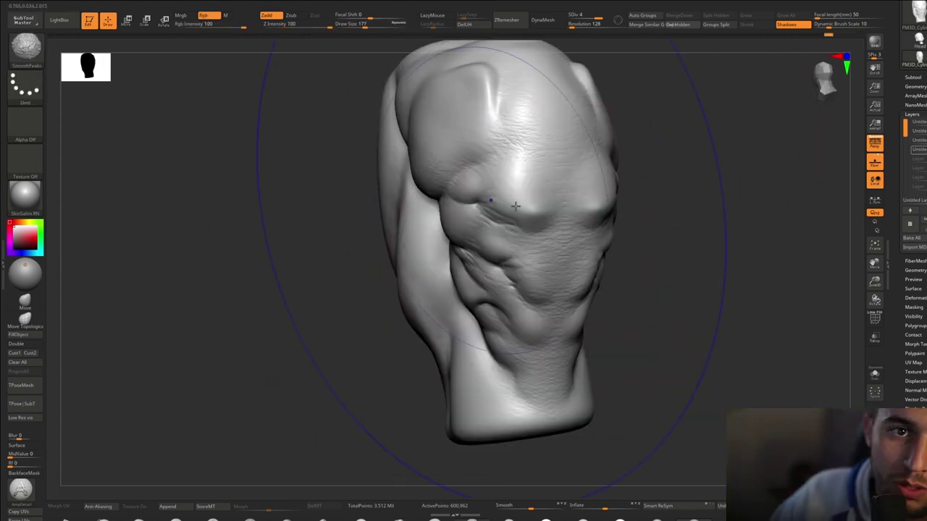
right_drag(459, 172, 463, 322)
key(space)
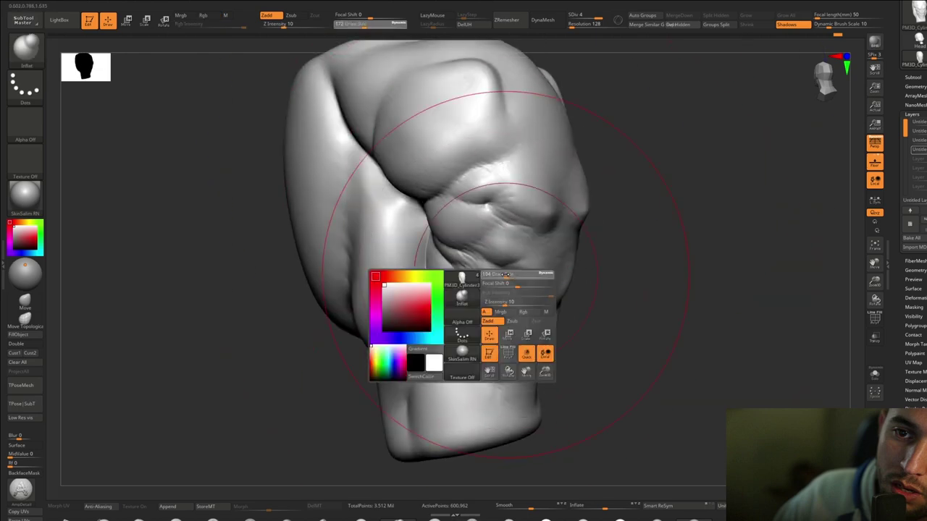
drag(510, 278, 490, 278)
mouse_move(507, 290)
right_down()
mouse_move(490, 298)
mouse_move(732, 184)
mouse_move(536, 310)
mouse_move(496, 309)
right_up()
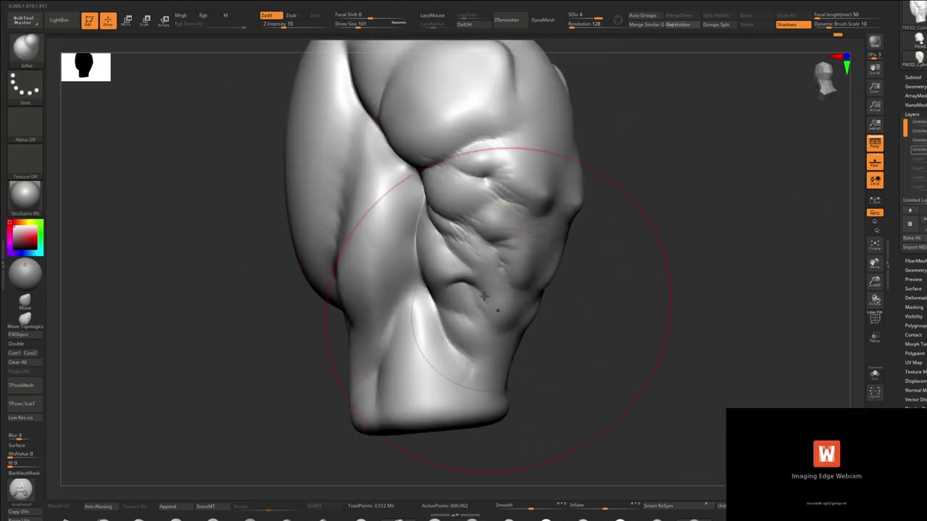
Step: Swell the smaller strands and fold edges with the Inflat brush at Draw Size 7
key(s)
drag(496, 309, 470, 308)
right_drag(470, 308, 521, 283)
mouse_move(521, 282)
ctrl+right_down()
mouse_move(522, 259)
mouse_move(482, 315)
mouse_move(474, 355)
mouse_move(442, 371)
ctrl+right_up()
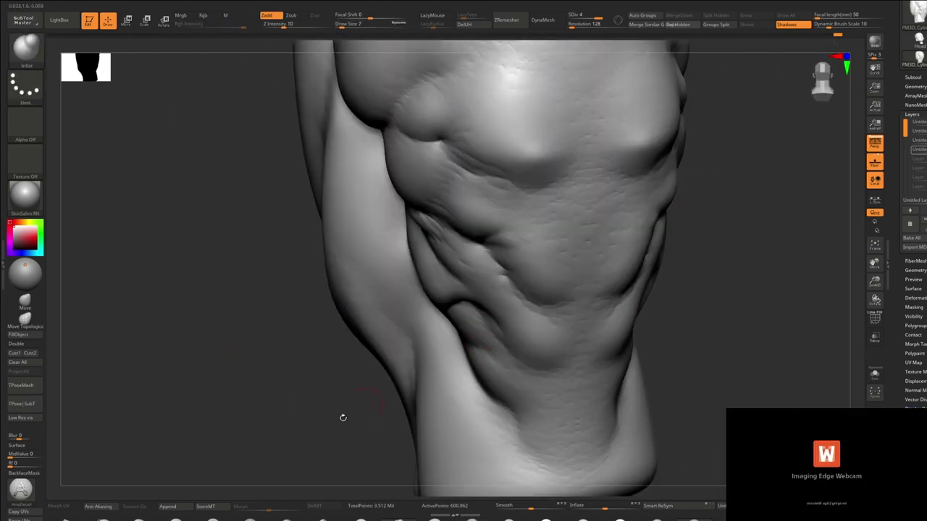
Step: Refine the creases between the lower folds with the SLD Cut brush at Draw Sizes 17 and 13
click(250, 516)
mouse_move(550, 311)
ctrl+right_down()
mouse_move(552, 285)
mouse_move(521, 284)
ctrl+right_up()
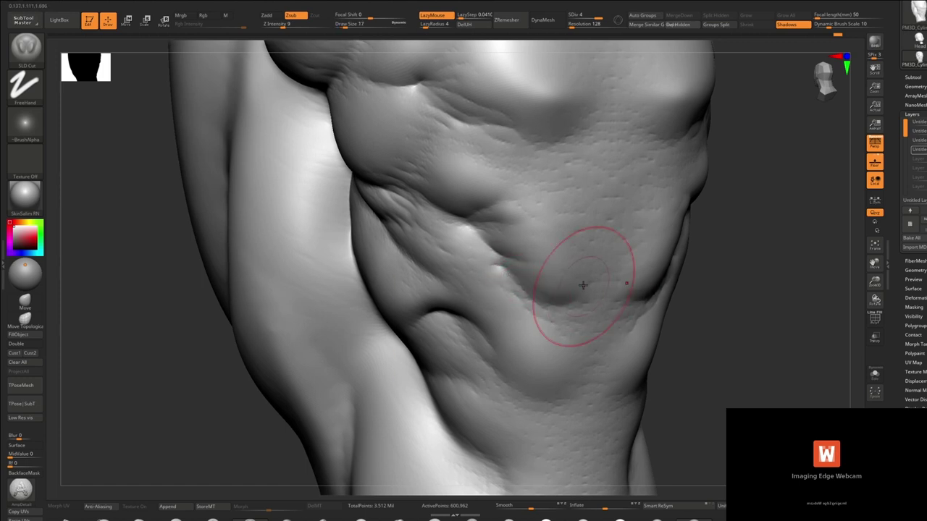
right_drag(582, 285, 559, 179)
right_drag(498, 161, 565, 325)
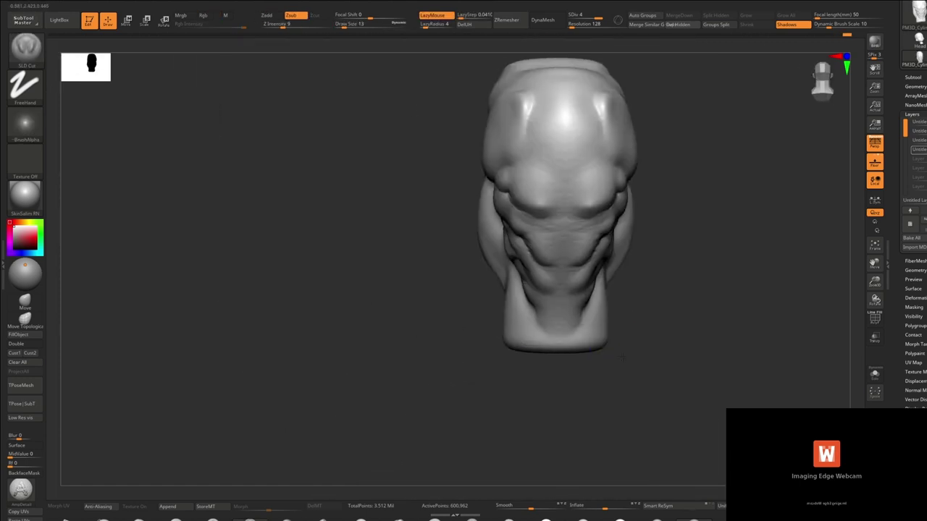
Step: Step back through the sculpt layers one by one to examine the earlier base muscle forms
right_drag(724, 321, 745, 325)
ctrl+right_drag(745, 326, 745, 275)
click(918, 140)
click(918, 130)
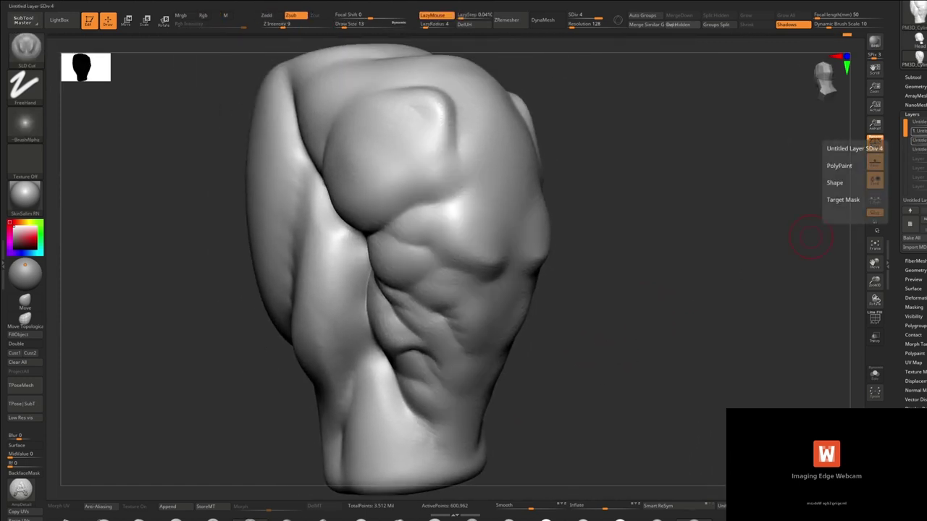
click(918, 122)
ctrl+right_drag(651, 246, 630, 289)
right_drag(712, 222, 767, 195)
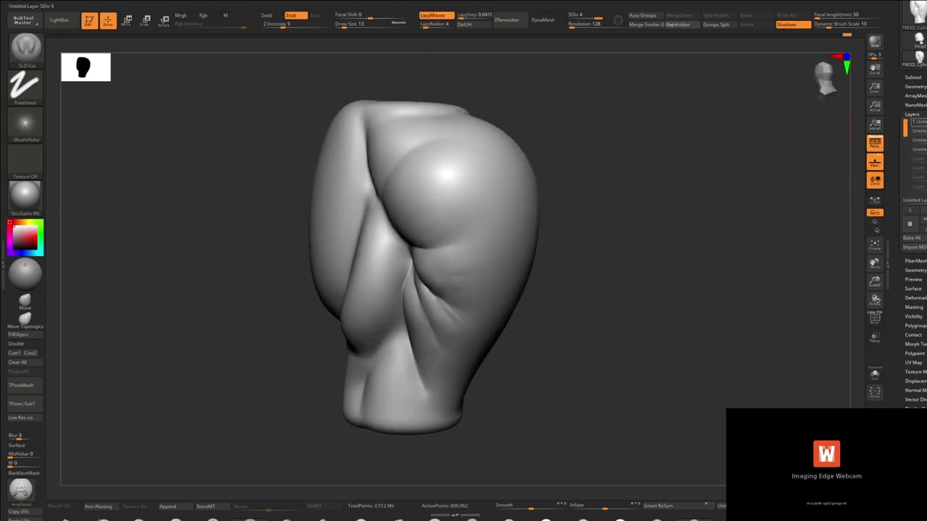
Step: Step forward through the sculpt layers again and compare the secondary folds with the final creased version
click(918, 130)
click(918, 121)
click(918, 122)
click(918, 130)
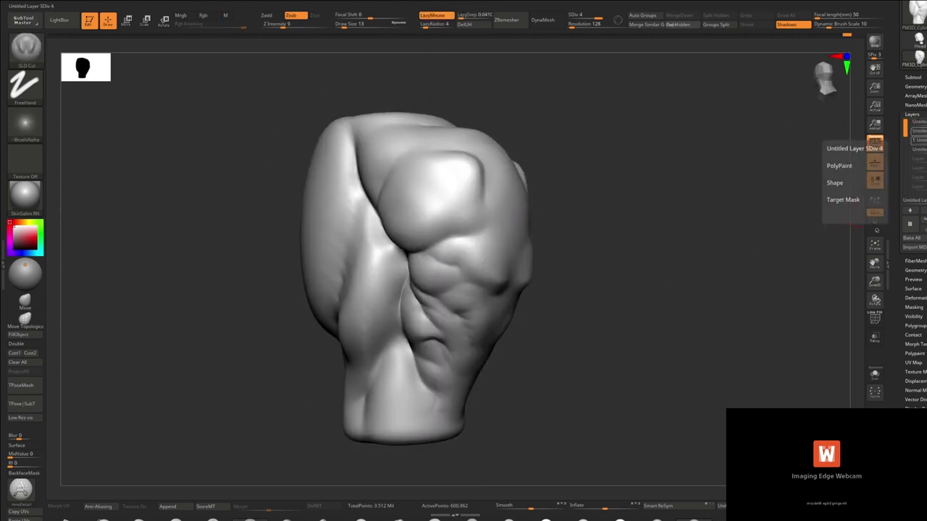
click(918, 149)
click(918, 140)
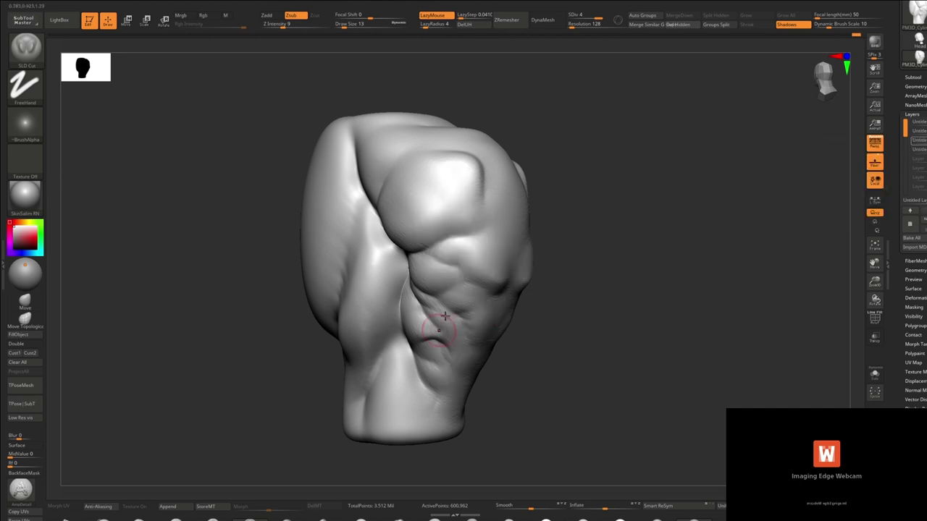
drag(811, 268, 745, 272)
click(918, 150)
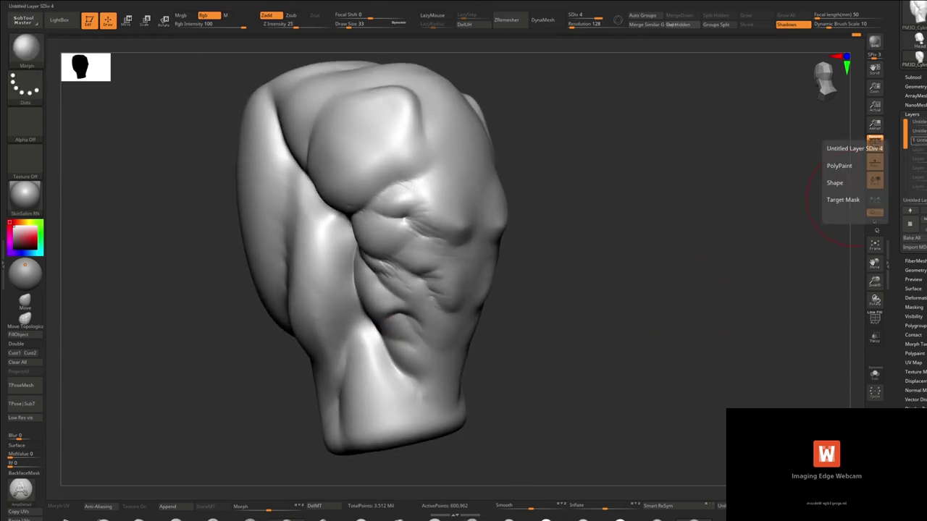
shift+drag(753, 311, 638, 324)
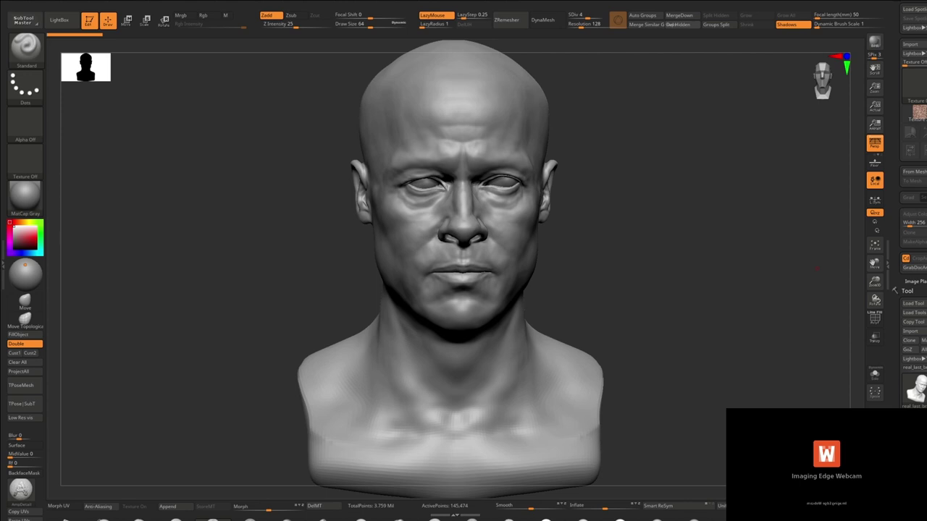
Step: Raise the bust to subdivision level 6, return to level 4 and delete the higher levels
right_drag(652, 256, 460, 317)
key(space)
drag(475, 265, 493, 265)
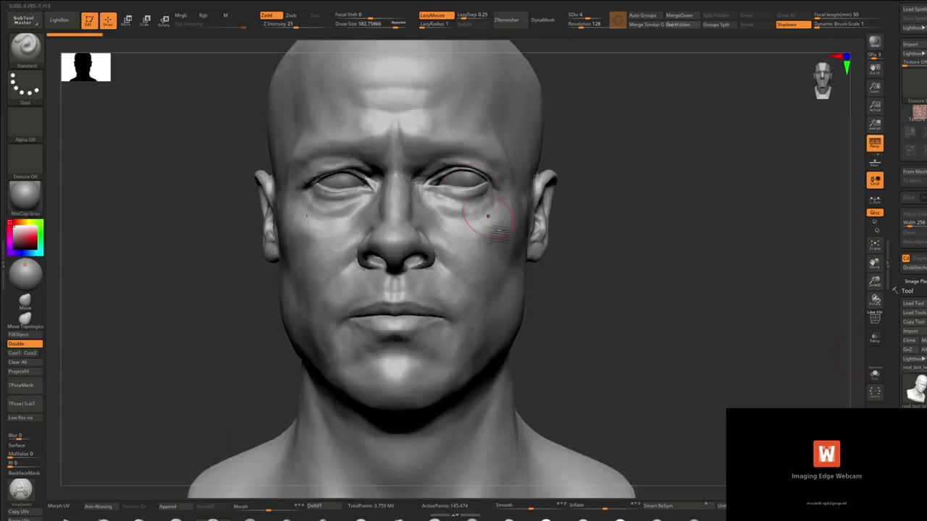
drag(895, 289, 895, 10)
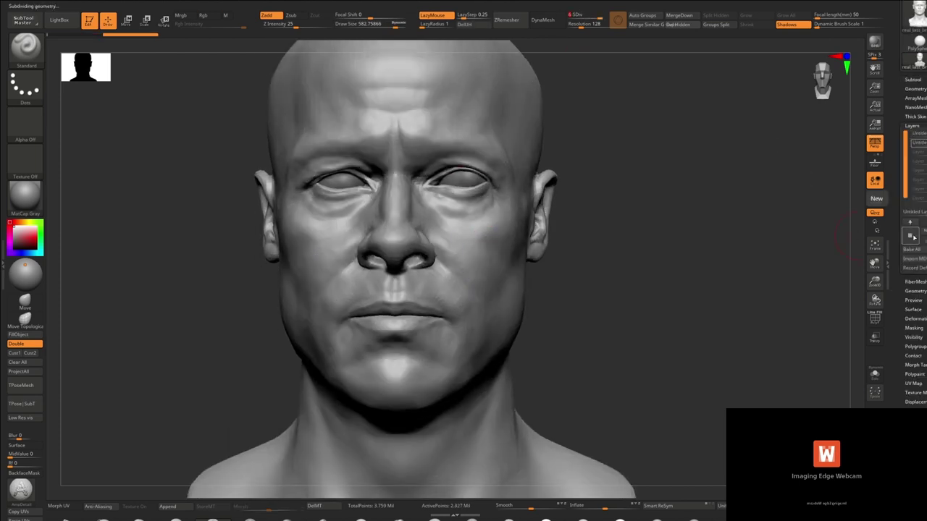
click(912, 126)
click(913, 126)
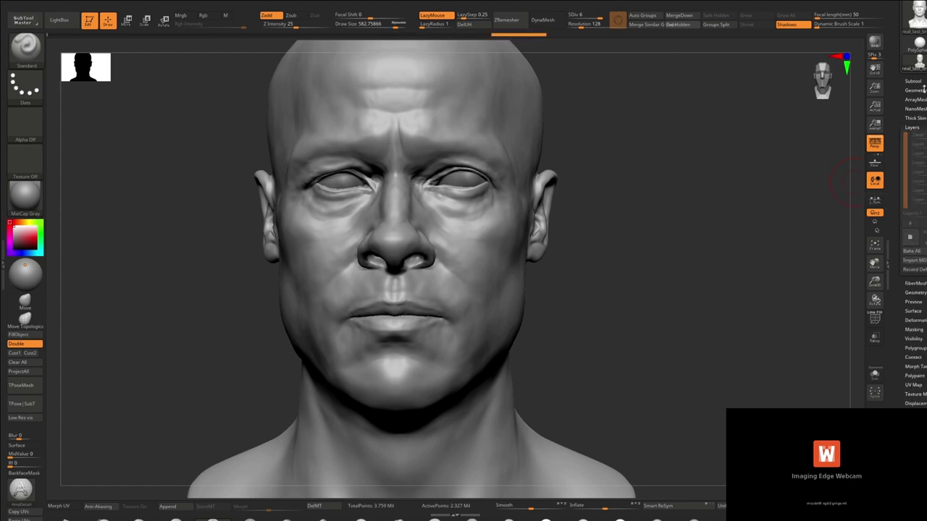
key(shift+d)
key(shift+d)
click(920, 129)
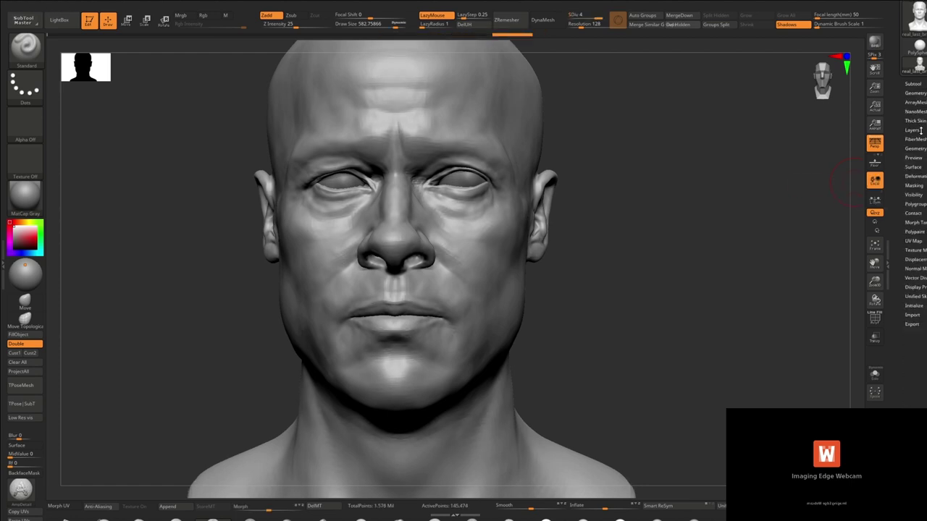
Step: Inspect the bust's wireframe and polygroups at subdivision level 2, and raise the mesh to level 3
click(914, 130)
click(577, 15)
key(shift+f)
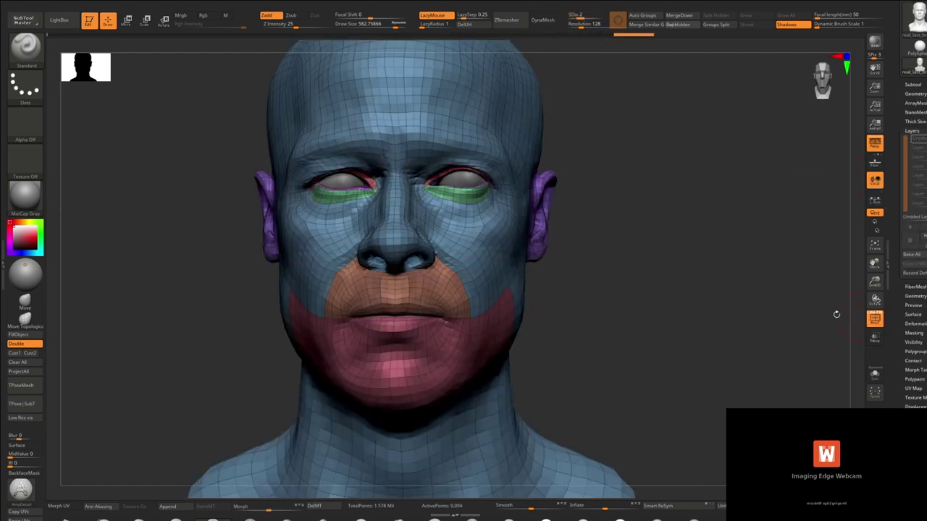
key(shift+f)
click(579, 15)
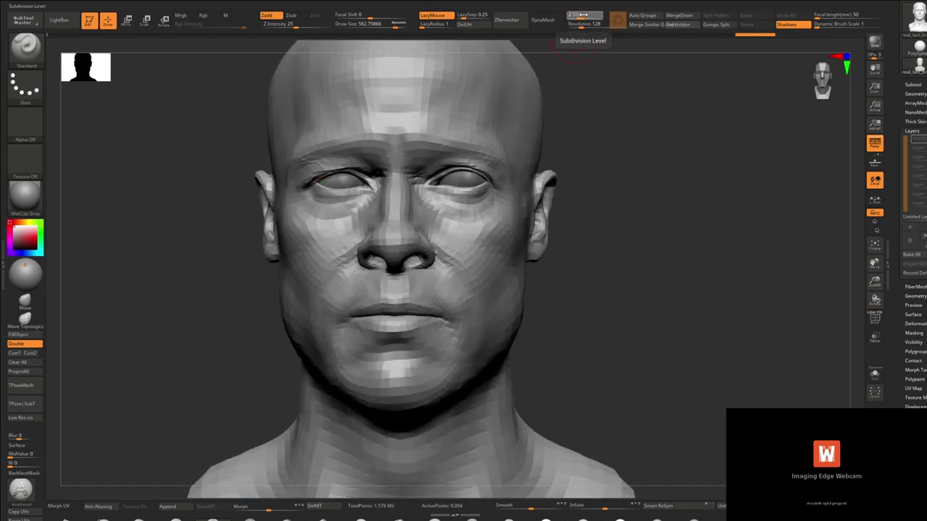
click(589, 14)
Step: Try smoothing the whole bust with the Polish deformation at subdivision level 3
click(914, 324)
click(907, 206)
key(ctrl+z)
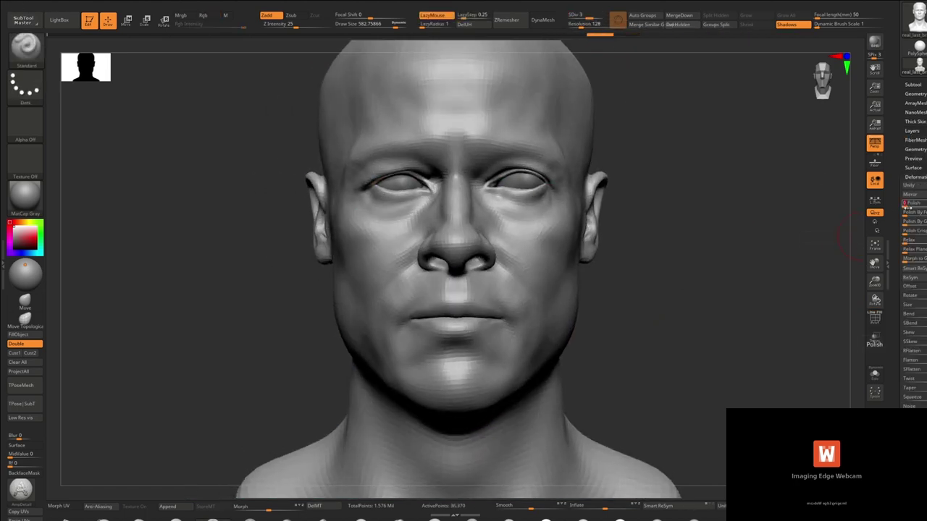
drag(907, 208, 913, 208)
key(ctrl+z)
Step: Add a second sculpt layer at subdivision level 4 and drop the bust to level 3
mouse_move(634, 232)
ctrl+right_down()
mouse_move(623, 323)
mouse_move(607, 81)
ctrl+right_up()
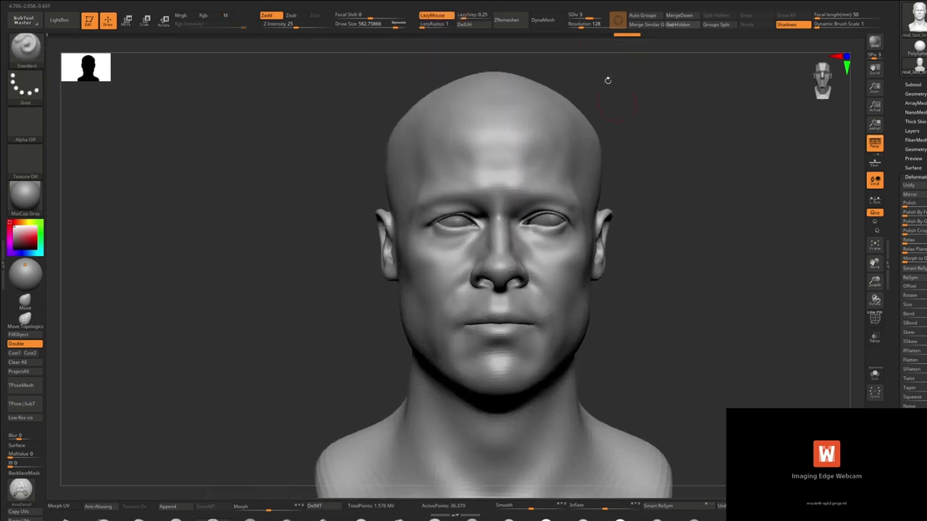
click(912, 131)
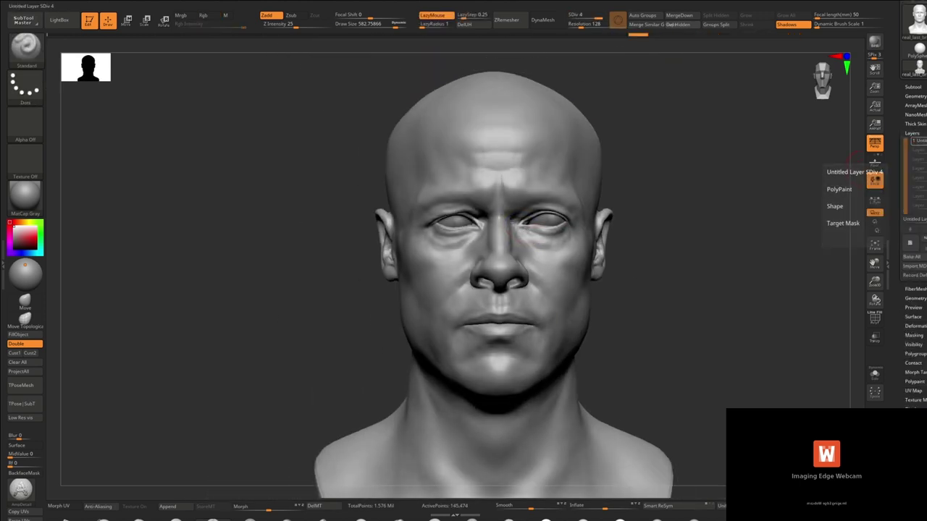
drag(588, 15, 575, 14)
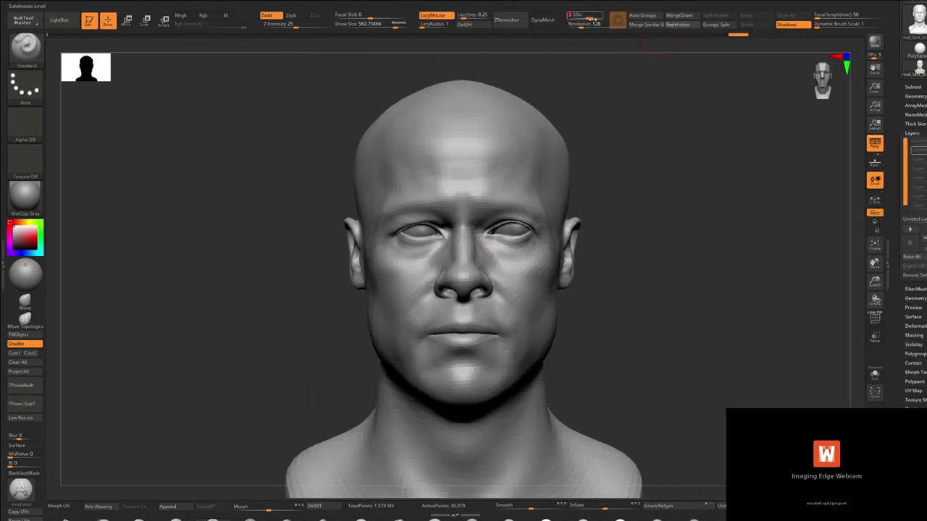
Step: Switch to the reference board and examine the frontal photo of the bald head with closed eyes
key(alt+Tab)
right_drag(236, 190, 190, 186)
scroll(190, 186, down, 8)
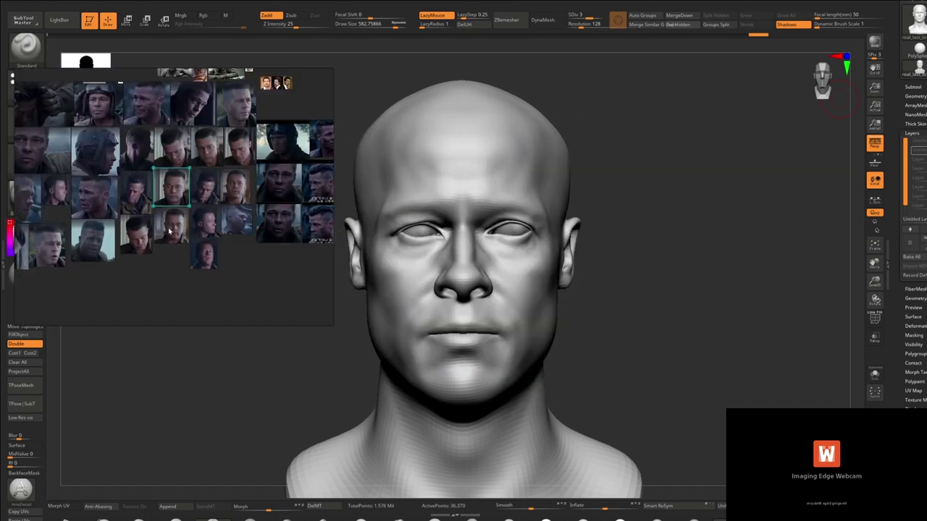
scroll(277, 172, up, 7)
scroll(277, 171, down, 3)
right_drag(175, 225, 217, 247)
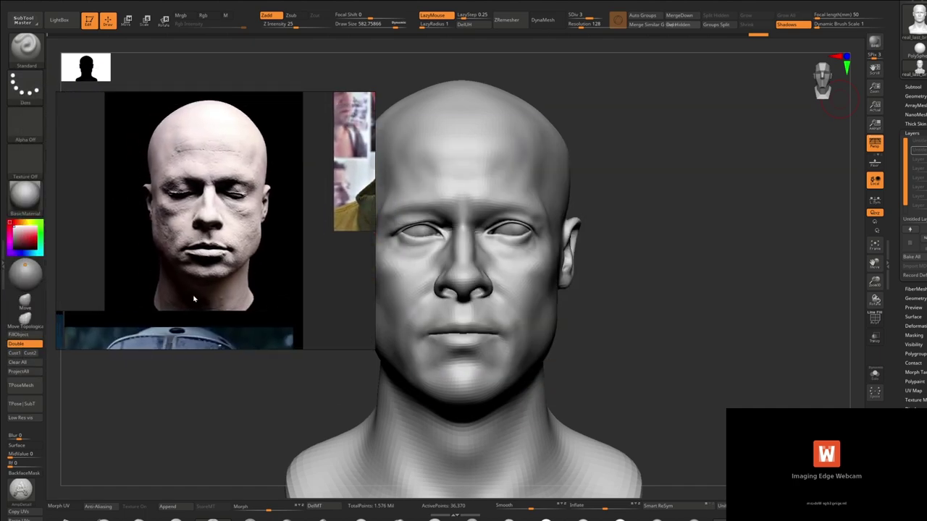
Step: Light the bust from above for a best-preview render and set the focal length to about 76 mm
click(25, 265)
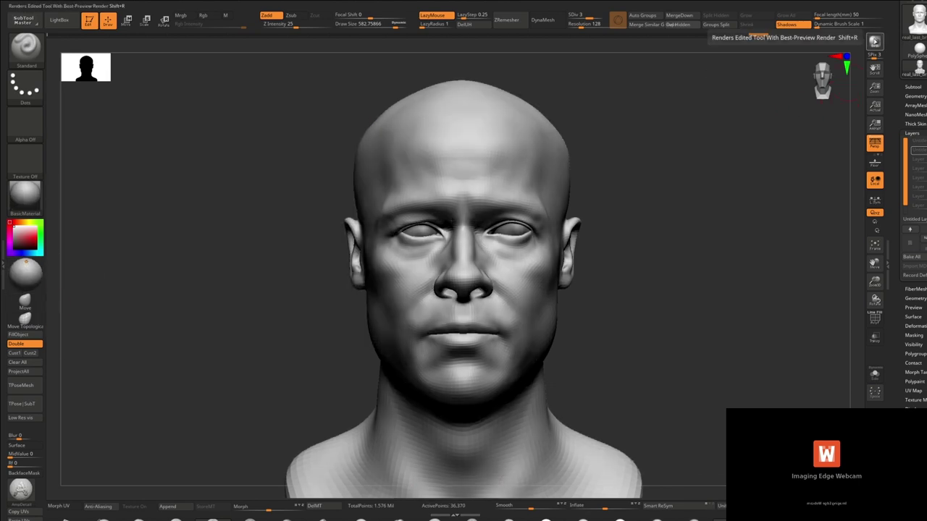
click(873, 41)
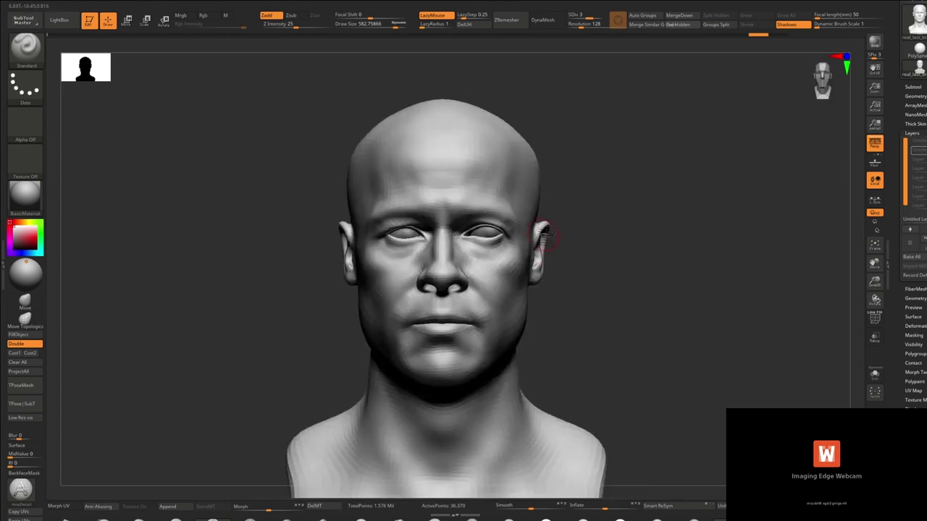
drag(818, 15, 816, 16)
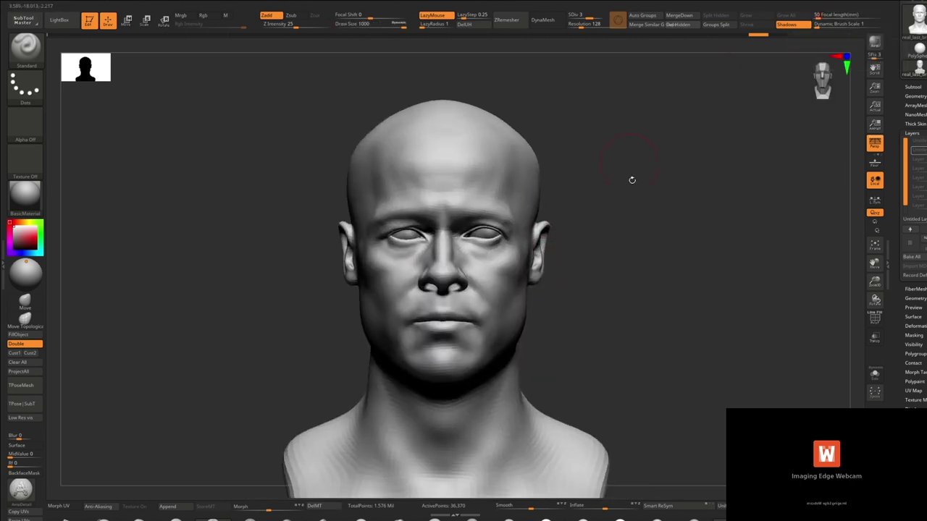
Step: Reshape the back of the skull with the Move brush and build up the temple with ClayBuildup
key(space)
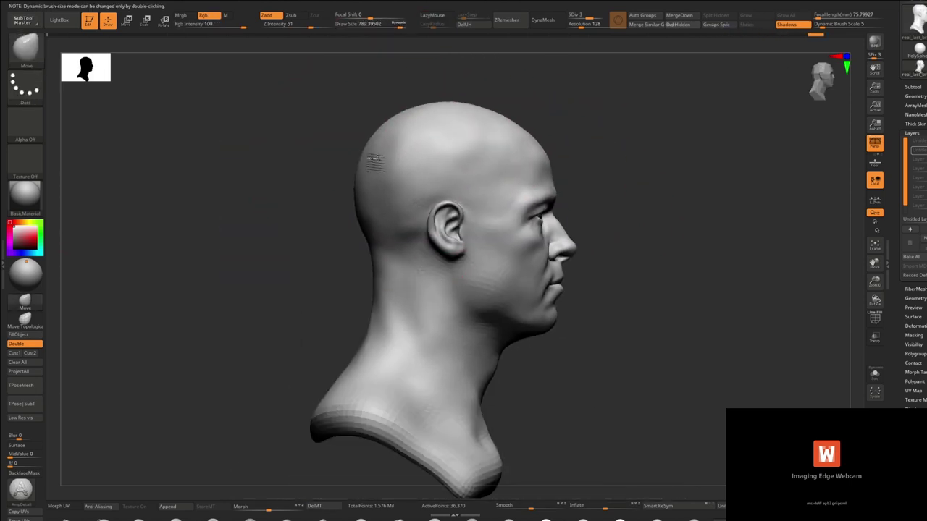
mouse_move(405, 178)
mouse_down()
mouse_move(326, 174)
mouse_move(362, 174)
mouse_up()
drag(550, 215, 558, 168)
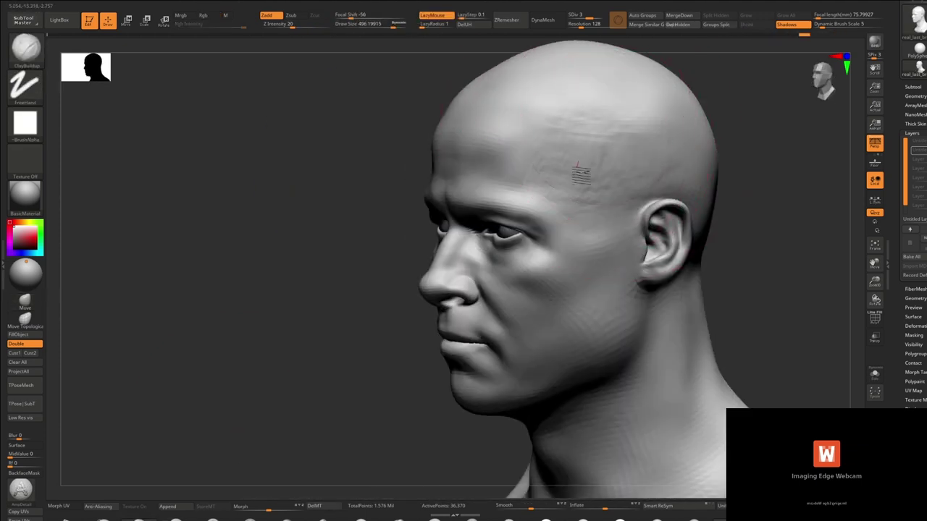
Step: Smooth the built-up clay on both temples and check the head's frontal shape
mouse_move(577, 166)
shift+right_down()
mouse_move(666, 166)
mouse_move(652, 211)
shift+right_up()
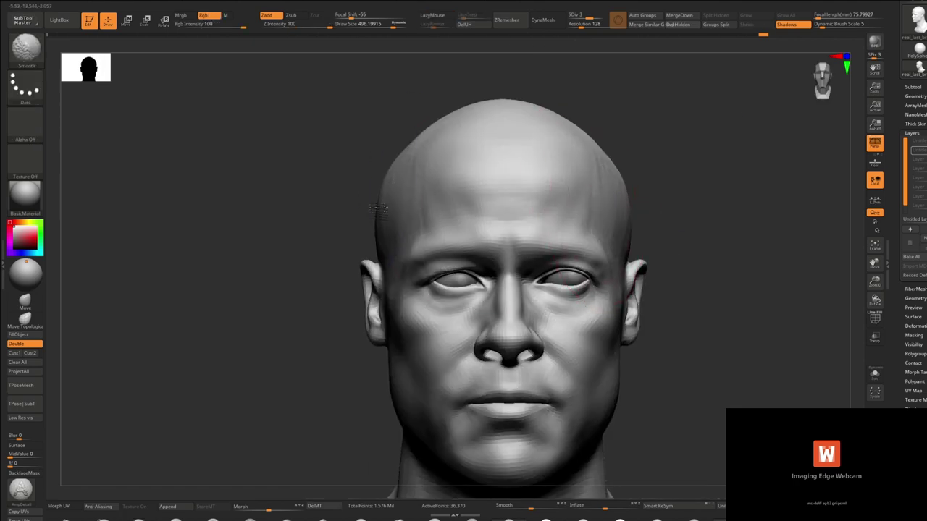
alt+right_drag(377, 209, 341, 222)
ctrl+right_drag(548, 207, 548, 174)
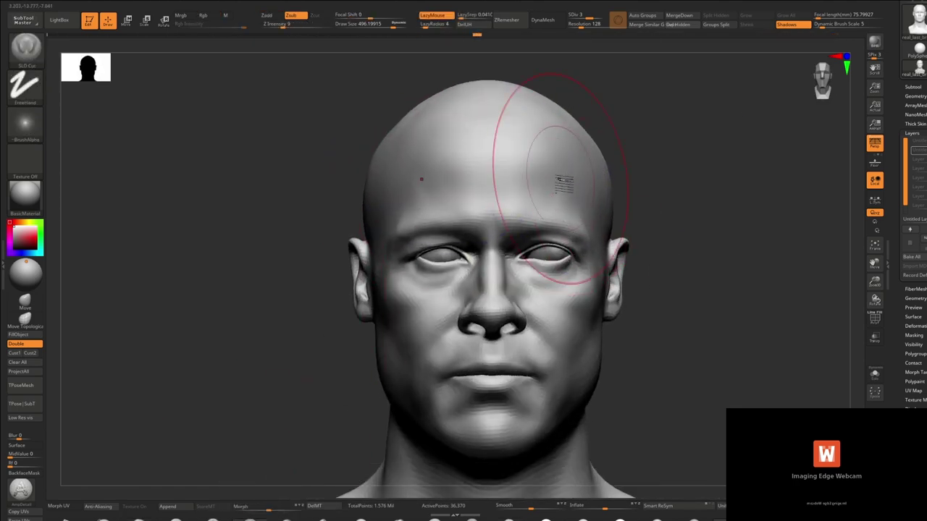
alt+right_drag(571, 221, 551, 233)
right_drag(476, 234, 550, 260)
ctrl+right_drag(550, 260, 580, 206)
Step: Build up the upper forehead and crown with ClayBuildup at Draw Size about 496, and smooth the added volume
mouse_move(435, 187)
shift+right_down()
mouse_move(538, 159)
mouse_move(593, 127)
mouse_move(437, 94)
shift+right_up()
key(b)
key(c)
key(b)
drag(436, 95, 512, 85)
right_drag(513, 84, 566, 123)
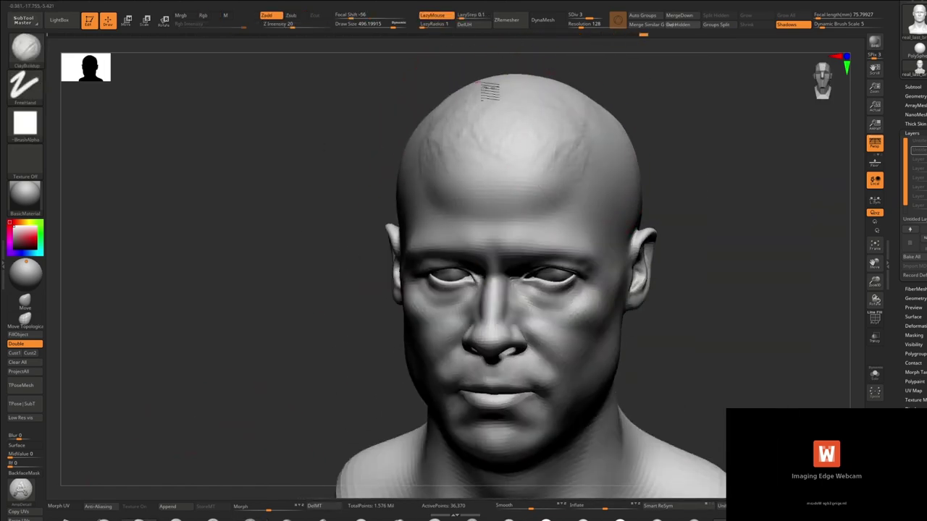
mouse_move(489, 90)
right_down()
mouse_move(554, 129)
mouse_move(554, 166)
mouse_move(543, 148)
right_up()
mouse_move(543, 149)
shift+mouse_down()
mouse_move(743, 116)
mouse_move(579, 155)
shift+mouse_up()
right_drag(548, 180, 535, 196)
shift+drag(535, 196, 496, 215)
mouse_move(496, 215)
right_down()
mouse_move(542, 217)
mouse_move(509, 213)
mouse_move(539, 181)
right_up()
Step: Define the temporal ridges beside the forehead with raised and carved ClayBuildup strokes, using Draw Size about 166
drag(577, 122, 559, 182)
alt+drag(592, 153, 581, 203)
drag(577, 123, 566, 168)
key(space)
drag(580, 214, 567, 214)
drag(566, 188, 577, 217)
right_drag(575, 226, 551, 226)
drag(577, 190, 586, 229)
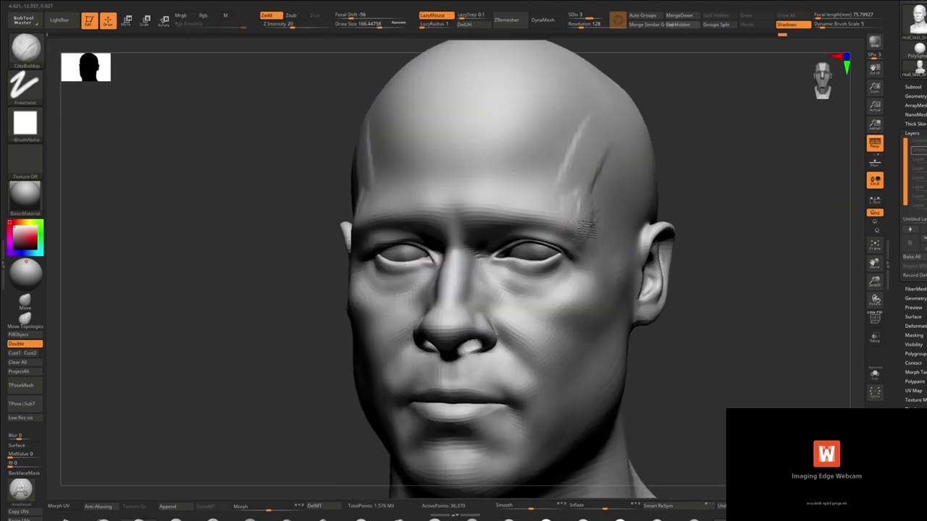
Step: Build up the lower forehead above the brows with ClayBuildup strokes
right_drag(555, 215, 522, 218)
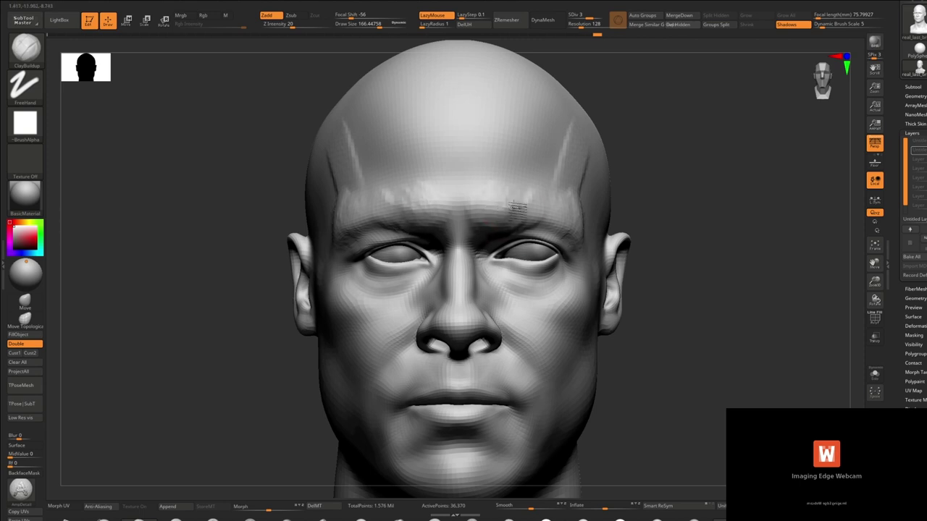
alt+right_drag(514, 185, 501, 153)
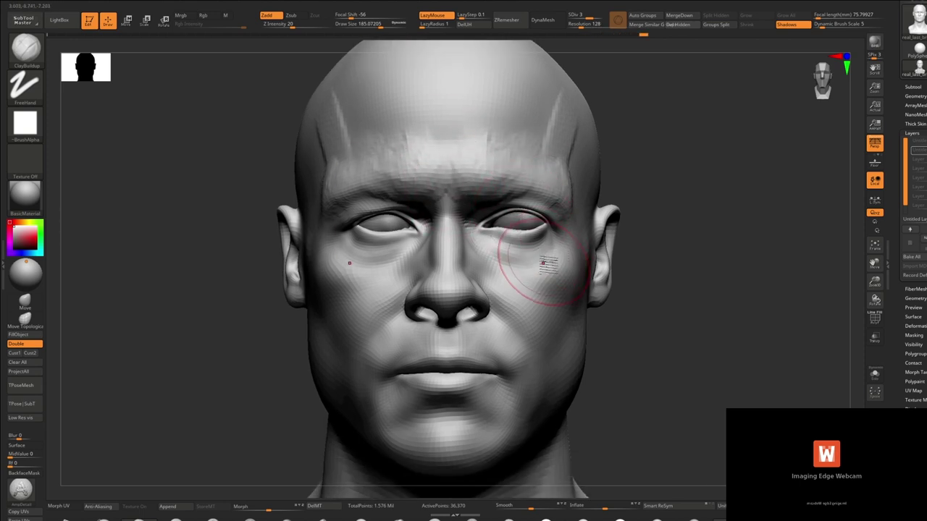
ctrl+right_drag(499, 249, 500, 257)
ctrl+right_drag(564, 297, 572, 163)
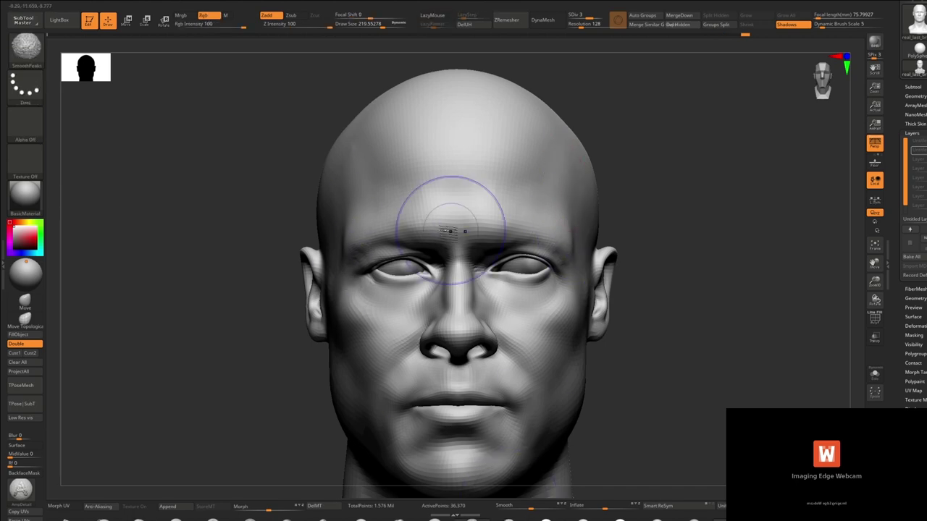
Step: Blend the forehead and brow strokes with the SmoothPeaks brush at Draw Size about 220
shift+drag(450, 231, 427, 196)
right_drag(427, 197, 391, 217)
mouse_move(585, 340)
ctrl+right_down()
mouse_move(585, 323)
mouse_move(585, 362)
ctrl+right_up()
right_drag(499, 275, 533, 165)
Step: Raise the bust to subdivision level 4 and soften the ClayBuildup alpha with Blur 5 and RF 6
right_drag(617, 260, 186, 477)
key(d)
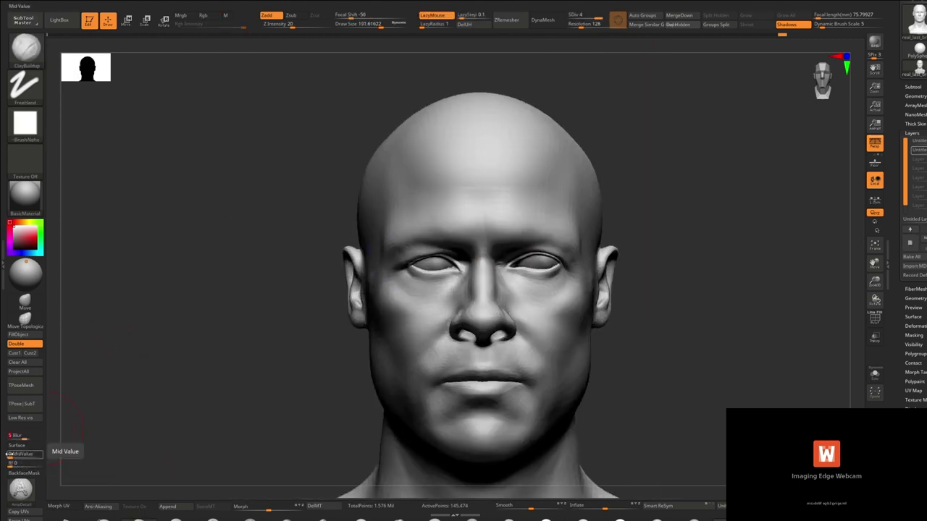
mouse_move(567, 211)
alt+right_down()
mouse_move(538, 149)
mouse_move(441, 119)
alt+right_up()
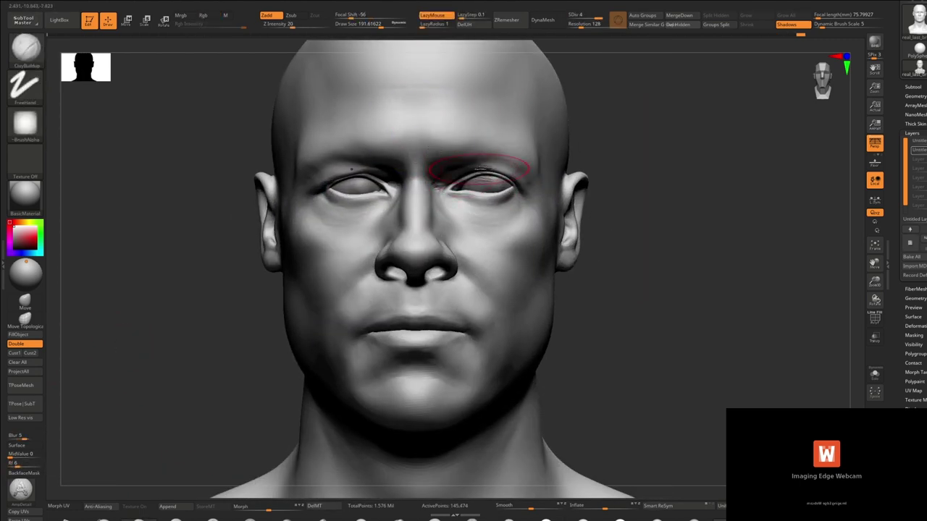
Step: Check the reference images again and examine the head in profile
key(alt+Tab)
key(alt+Tab)
right_click(551, 329)
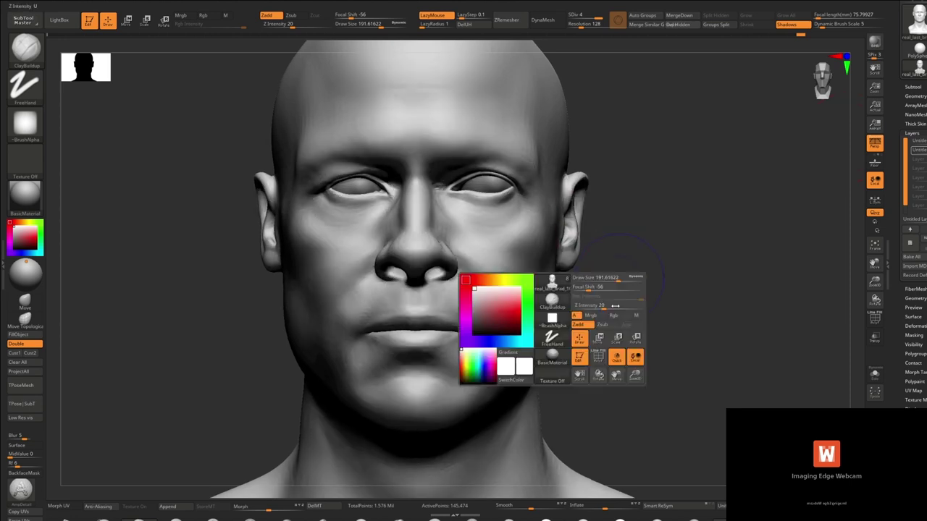
mouse_move(713, 307)
right_down()
mouse_move(652, 319)
mouse_move(650, 287)
right_up()
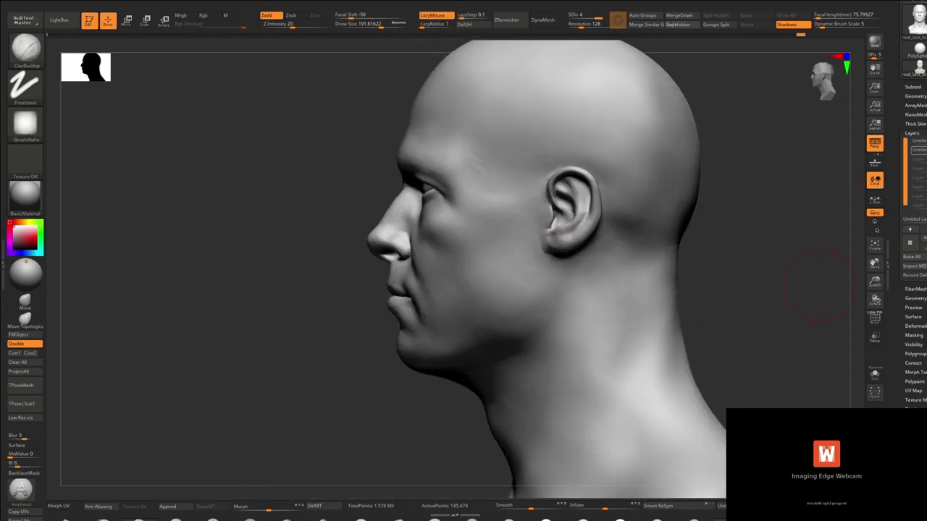
Step: Drop the bust to subdivision level 2 and adjust the neck and head profile with the Move brush
ctrl+right_drag(560, 265, 632, 291)
click(573, 16)
key(b)
key(m)
key(v)
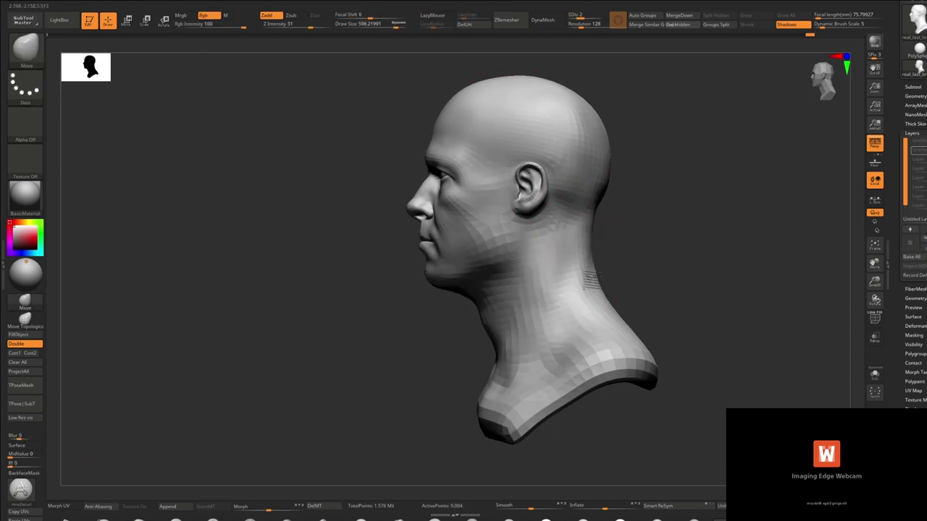
mouse_move(623, 341)
right_down()
mouse_move(596, 294)
mouse_move(568, 194)
mouse_move(506, 210)
right_up()
ctrl+right_drag(507, 210, 536, 268)
mouse_move(535, 268)
right_down()
mouse_move(542, 227)
mouse_move(424, 265)
right_up()
Step: Reshape the side and back of the head with the Move brush, setting Draw Size to about 342
key(space)
drag(482, 216, 456, 216)
mouse_move(456, 216)
right_down()
mouse_move(505, 240)
mouse_move(524, 212)
mouse_move(561, 246)
mouse_move(637, 264)
right_up()
mouse_move(534, 271)
right_down()
mouse_move(565, 275)
mouse_move(586, 244)
right_up()
key(s)
drag(587, 245, 614, 244)
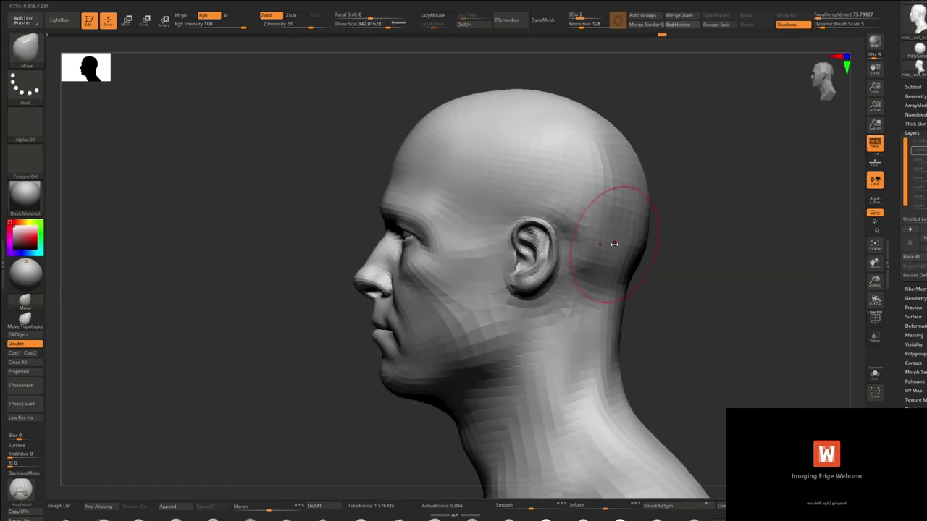
Step: Refine the skull and neck silhouette with a resized Move brush and raise the bust to subdivision level 3
key(space)
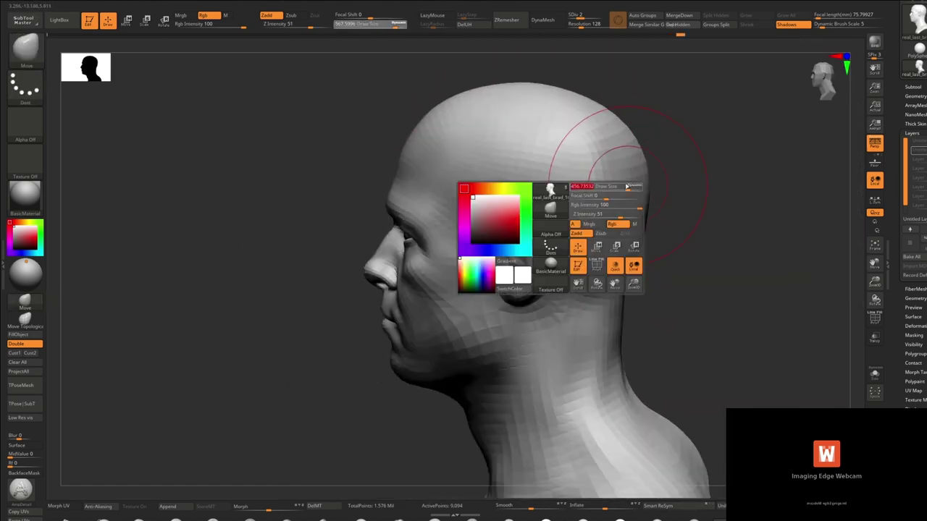
drag(629, 195, 612, 195)
mouse_move(637, 239)
right_down()
mouse_move(586, 260)
mouse_move(560, 304)
mouse_move(599, 219)
mouse_move(620, 217)
mouse_move(593, 131)
mouse_move(584, 37)
mouse_move(571, 82)
right_up()
mouse_move(569, 295)
ctrl+right_down()
mouse_move(521, 239)
mouse_move(601, 433)
mouse_move(582, 403)
mouse_move(397, 301)
ctrl+right_up()
key(space)
drag(474, 251, 467, 250)
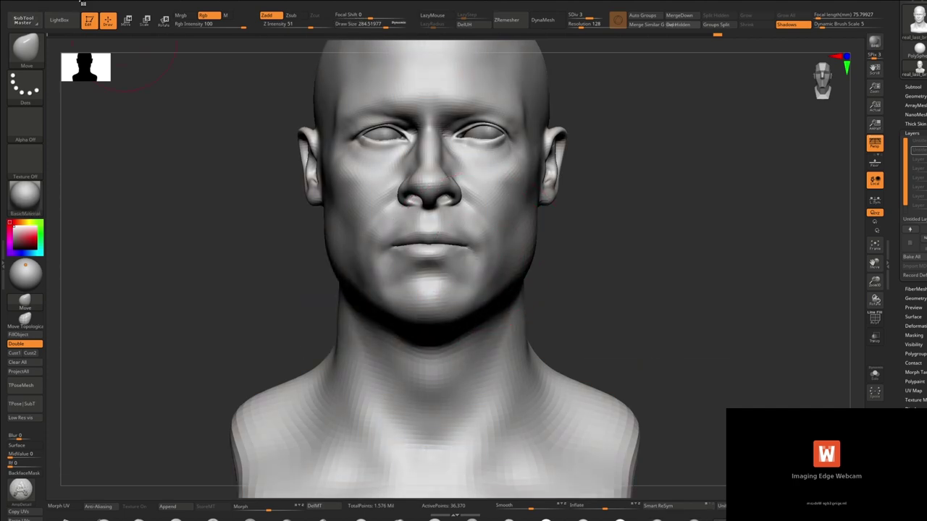
Step: Nudge the contour at the side of the head with the Move brush
click(81, 4)
click(159, 237)
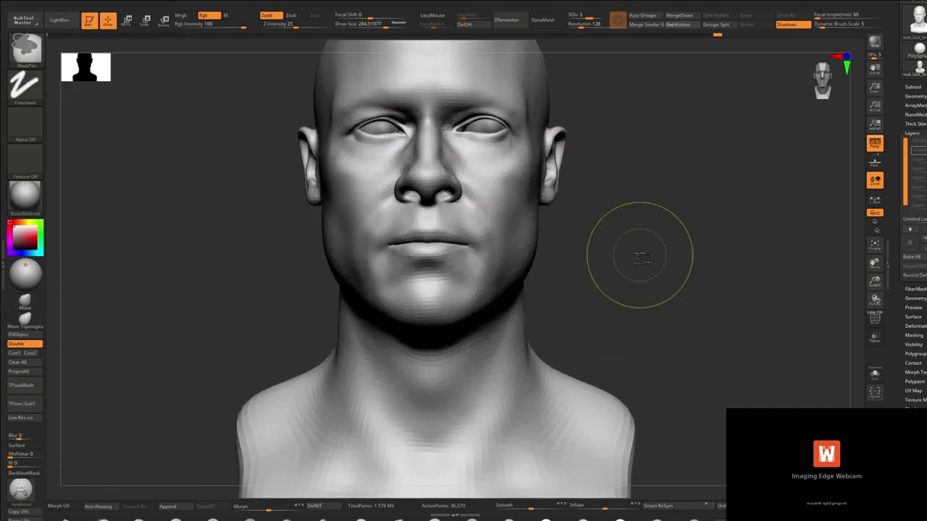
mouse_move(637, 248)
right_down()
mouse_move(510, 246)
mouse_move(630, 239)
right_up()
mouse_move(457, 193)
ctrl+right_down()
mouse_move(390, 207)
mouse_move(435, 238)
mouse_move(348, 221)
ctrl+right_up()
drag(348, 221, 353, 222)
mouse_move(594, 243)
right_down()
mouse_move(517, 243)
mouse_move(594, 245)
right_up()
Step: Adjust the cheekbone and side-of-face contour with small Move brush strokes at Draw Size about 227
click(213, 518)
mouse_move(507, 260)
right_down()
mouse_move(418, 261)
mouse_move(467, 249)
right_up()
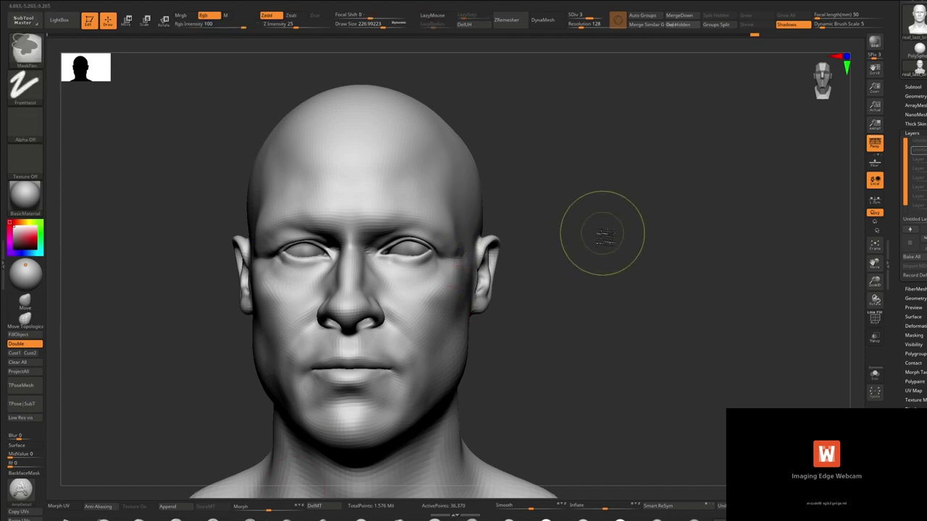
key(ctrl+1)
right_drag(601, 234, 532, 257)
drag(438, 281, 428, 288)
mouse_move(437, 281)
right_down()
mouse_move(468, 258)
mouse_move(486, 275)
mouse_move(404, 257)
right_up()
Step: Build up the cheek forms below the eyes with the ClayBuildup brush
key(b)
key(c)
key(b)
drag(404, 256, 397, 259)
mouse_move(404, 257)
right_down()
mouse_move(482, 253)
mouse_move(430, 240)
right_up()
drag(417, 218, 427, 246)
mouse_move(492, 264)
right_down()
mouse_move(441, 270)
mouse_move(447, 249)
right_up()
Step: Smooth the new cheek volume and refine the cheekbone with ClayBuildup at Draw Size about 155
shift+drag(447, 250, 449, 264)
mouse_move(399, 275)
right_down()
mouse_move(551, 281)
mouse_move(517, 311)
mouse_move(490, 246)
mouse_move(537, 258)
right_up()
click(536, 258)
shift+drag(533, 262, 548, 277)
alt+right_drag(548, 277, 546, 263)
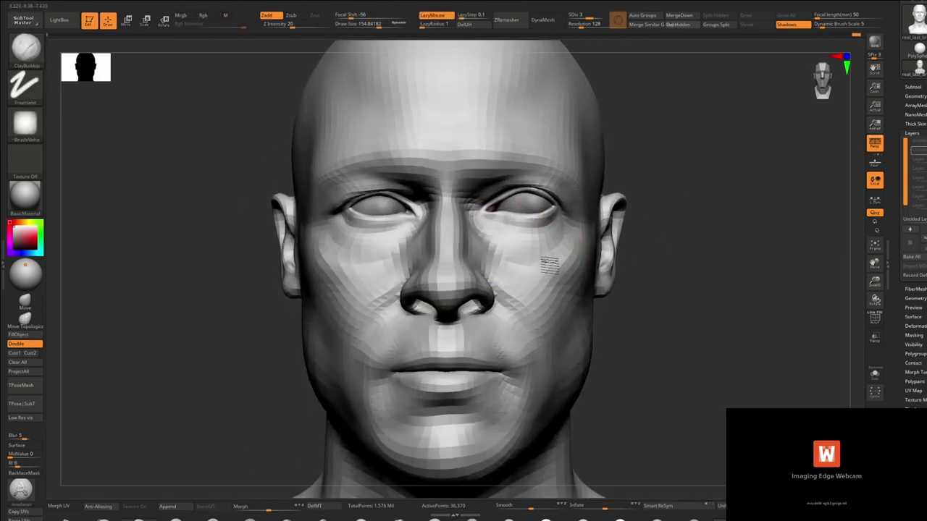
Step: Raise the bust to subdivision level 4 and smooth the cheek surface
mouse_move(498, 382)
ctrl+right_down()
mouse_move(550, 304)
mouse_move(521, 269)
mouse_move(529, 244)
mouse_move(500, 290)
mouse_move(551, 232)
ctrl+right_up()
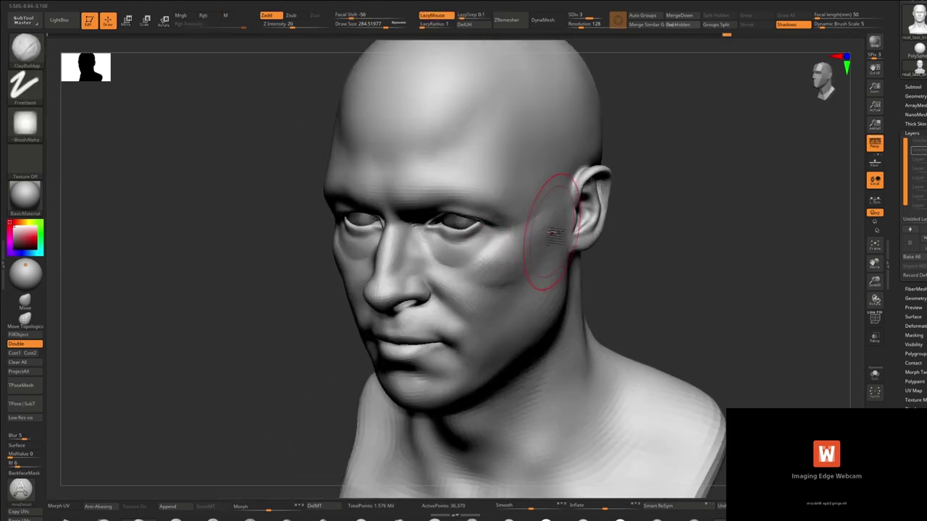
key(d)
mouse_move(516, 263)
right_down()
mouse_move(487, 265)
mouse_move(497, 291)
right_up()
mouse_move(497, 292)
shift+mouse_down()
mouse_move(542, 233)
mouse_move(516, 239)
shift+mouse_up()
shift+right_drag(516, 238, 453, 274)
Step: Shape the areas below the mouth corners and across the chin with the ClayBuildup brush
mouse_move(452, 386)
ctrl+right_down()
mouse_move(482, 310)
mouse_move(521, 315)
mouse_move(473, 319)
mouse_move(490, 337)
ctrl+right_up()
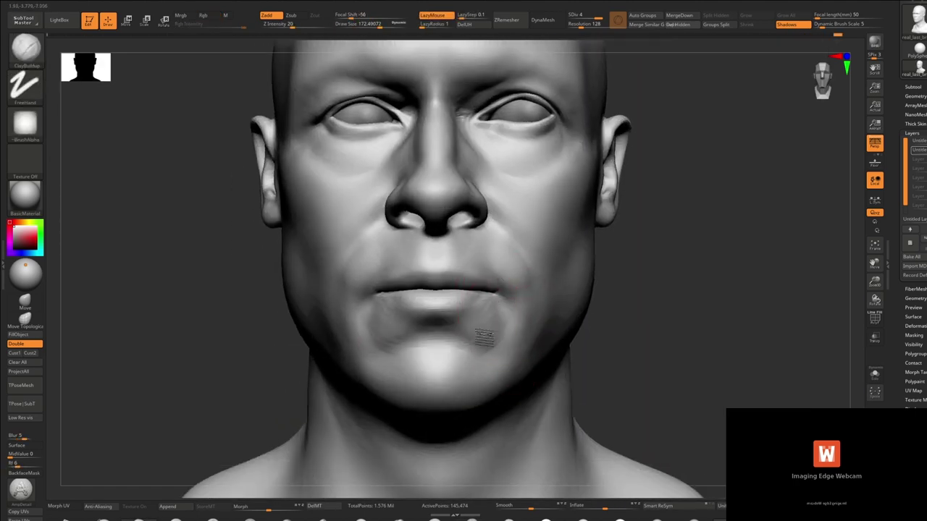
right_drag(412, 386, 437, 353)
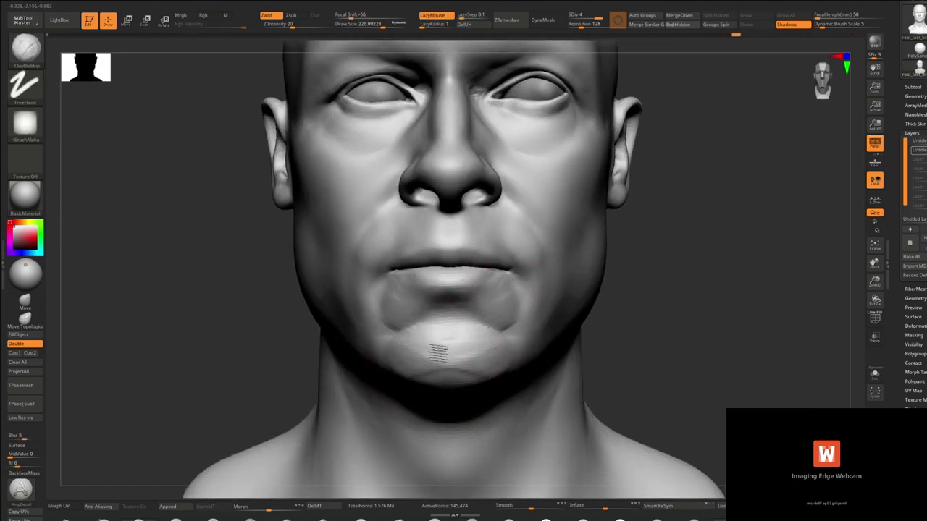
mouse_move(389, 299)
right_down()
mouse_move(355, 297)
mouse_move(391, 268)
mouse_move(393, 304)
mouse_move(480, 283)
right_up()
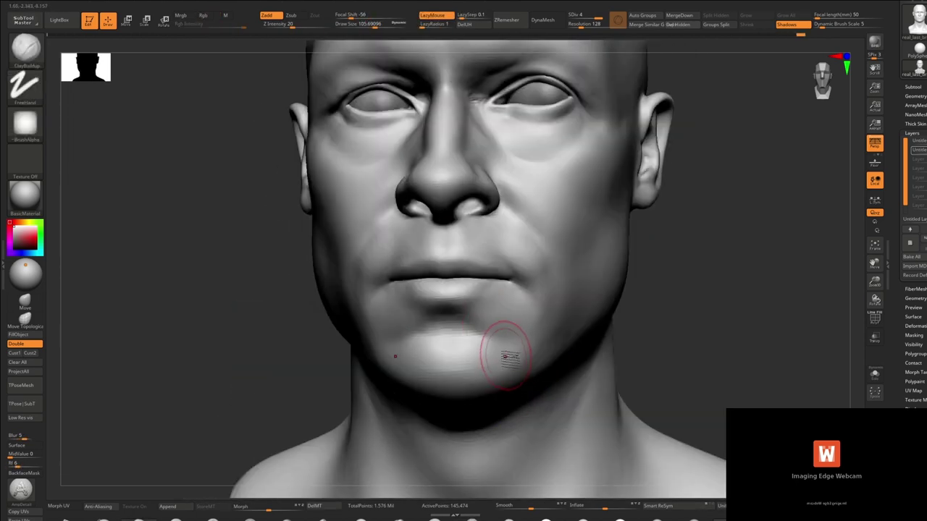
mouse_move(505, 356)
right_down()
mouse_move(492, 302)
mouse_move(335, 379)
mouse_move(512, 249)
right_up()
Step: Carve the creases at the mouth corners with the SLD Cut brush at Draw Size about 106
key(2)
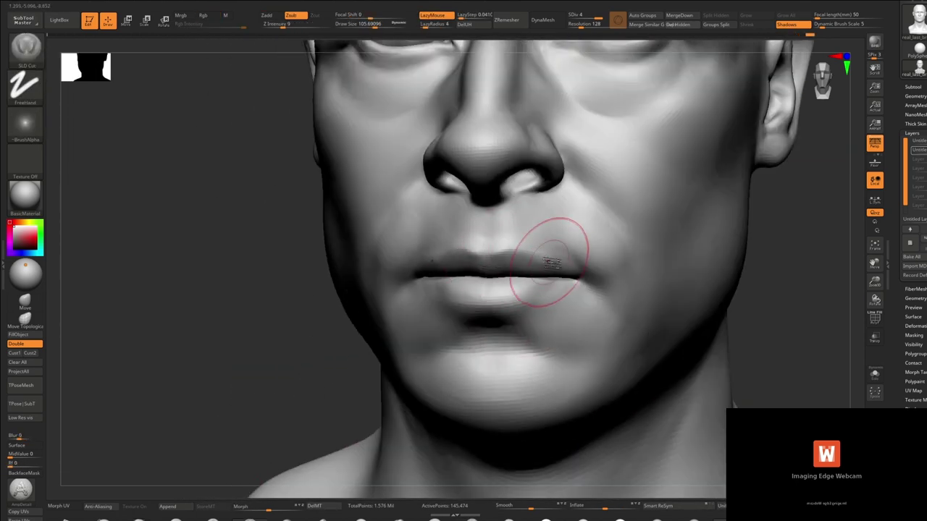
drag(550, 263, 590, 281)
mouse_move(609, 280)
right_down()
mouse_move(579, 271)
mouse_move(593, 287)
mouse_move(622, 289)
right_up()
drag(539, 273, 564, 294)
shift+right_drag(565, 293, 860, 399)
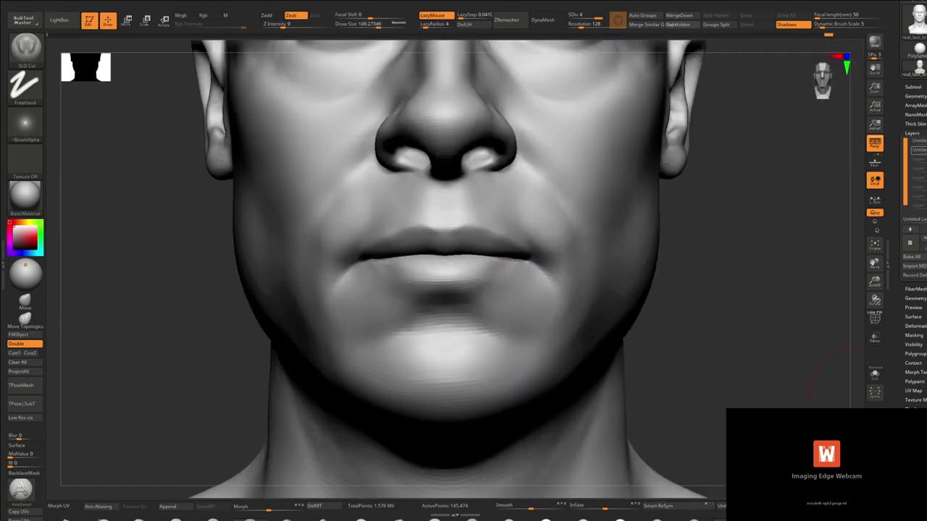
Step: Deepen the hollow below the lower lip with SLD Cut and soften it with SmoothPeaks at Draw Size about 102
mouse_move(445, 275)
alt+right_down()
mouse_move(497, 316)
mouse_move(550, 316)
alt+right_up()
mouse_move(489, 337)
right_down()
mouse_move(575, 311)
mouse_move(493, 290)
mouse_move(497, 311)
right_up()
drag(497, 310, 532, 326)
right_drag(532, 326, 517, 321)
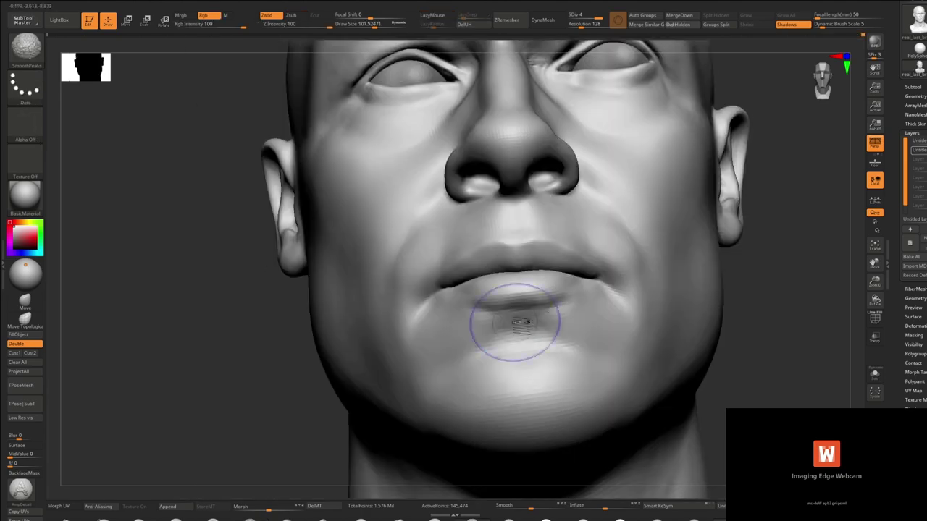
shift+drag(517, 321, 550, 315)
Step: Adjust the lower lip and mouth contour with the Move Topological brush at Draw Size about 102
mouse_move(550, 315)
right_down()
mouse_move(577, 326)
mouse_move(583, 389)
mouse_move(212, 439)
mouse_move(213, 478)
right_up()
key(b)
key(m)
key(t)
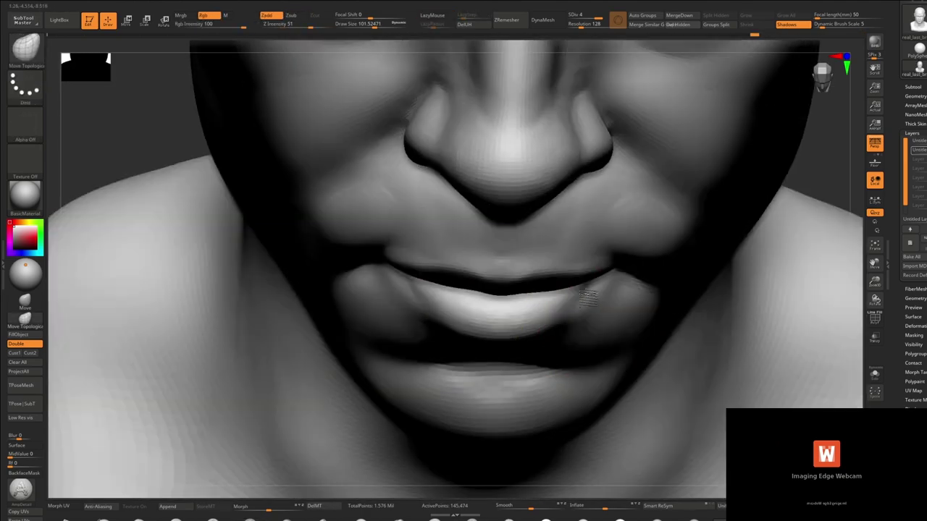
drag(608, 311, 594, 304)
mouse_move(594, 304)
right_down()
mouse_move(466, 245)
mouse_move(466, 181)
mouse_move(490, 234)
right_up()
drag(490, 234, 500, 228)
Step: Select the head subtool and adjust the eyelid contours with small Move Topological strokes at Draw Size about 45 to 39
mouse_move(550, 246)
shift+right_down()
mouse_move(528, 319)
mouse_move(527, 272)
mouse_move(572, 290)
shift+right_up()
mouse_move(573, 289)
shift+right_down()
mouse_move(586, 234)
mouse_move(507, 276)
mouse_move(593, 144)
mouse_move(579, 194)
shift+right_up()
right_click(579, 207)
mouse_move(579, 194)
ctrl+right_down()
mouse_move(579, 207)
mouse_move(578, 194)
ctrl+right_up()
alt+click(577, 182)
ctrl+right_drag(573, 155, 608, 167)
alt+click(602, 174)
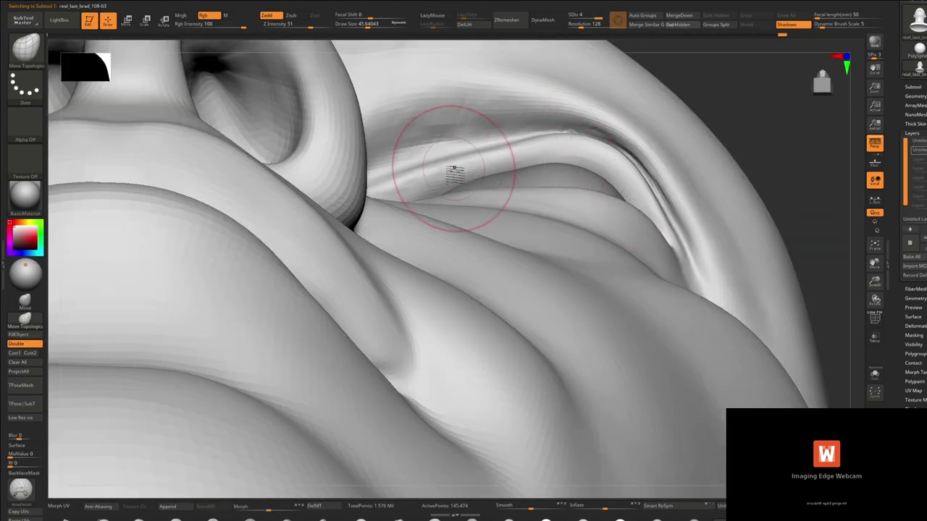
mouse_move(454, 168)
right_down()
mouse_move(589, 234)
mouse_move(507, 239)
mouse_move(538, 83)
mouse_move(621, 150)
mouse_move(364, 199)
mouse_move(343, 318)
mouse_move(323, 290)
mouse_move(326, 310)
mouse_move(414, 274)
right_up()
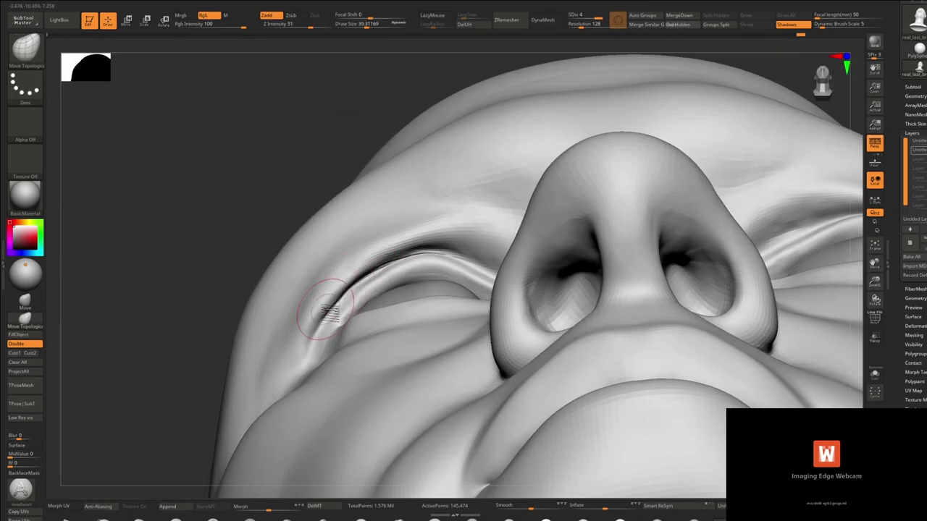
mouse_move(324, 310)
right_down()
mouse_move(445, 288)
mouse_move(502, 326)
mouse_move(500, 289)
mouse_move(498, 300)
mouse_move(542, 320)
mouse_move(438, 341)
right_up()
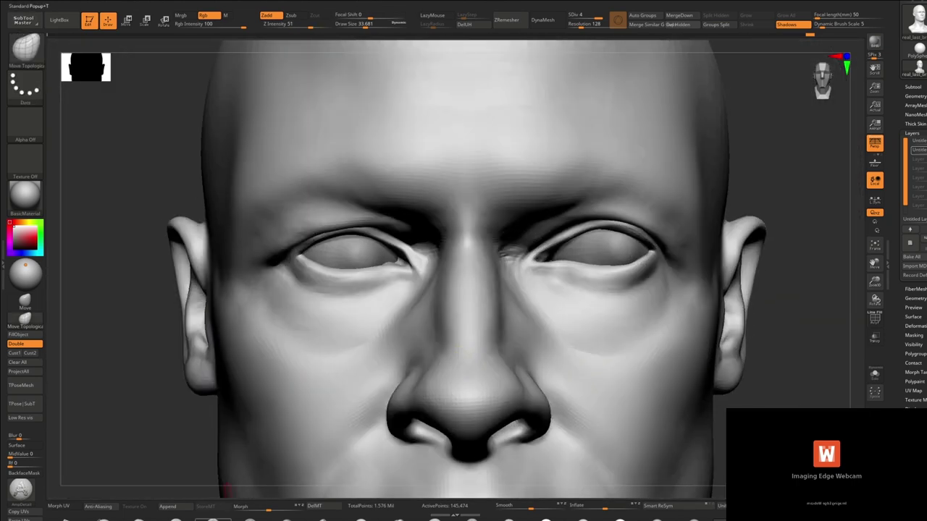
Step: Refine the creases around the eyes with the DamStandard brush at Z Intensity 33 and Draw Size about 41
click(213, 519)
mouse_move(275, 311)
ctrl+right_down()
mouse_move(277, 279)
mouse_move(287, 286)
ctrl+right_up()
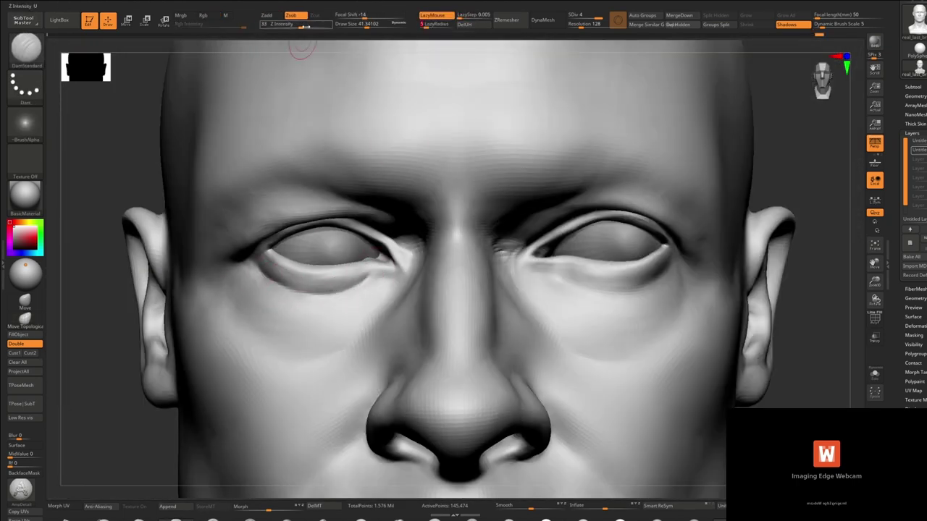
right_drag(391, 316, 599, 253)
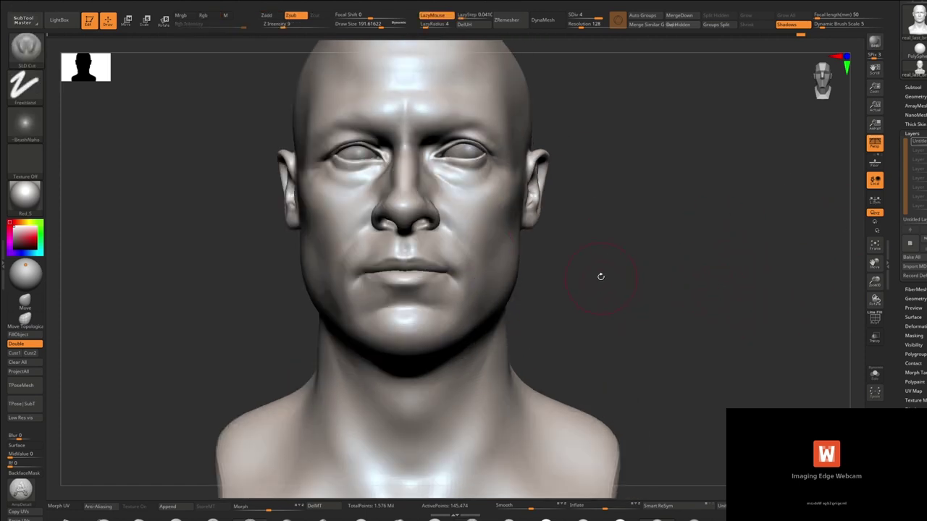
mouse_move(600, 277)
mouse_down()
mouse_move(620, 320)
mouse_move(649, 318)
mouse_move(606, 296)
mouse_up()
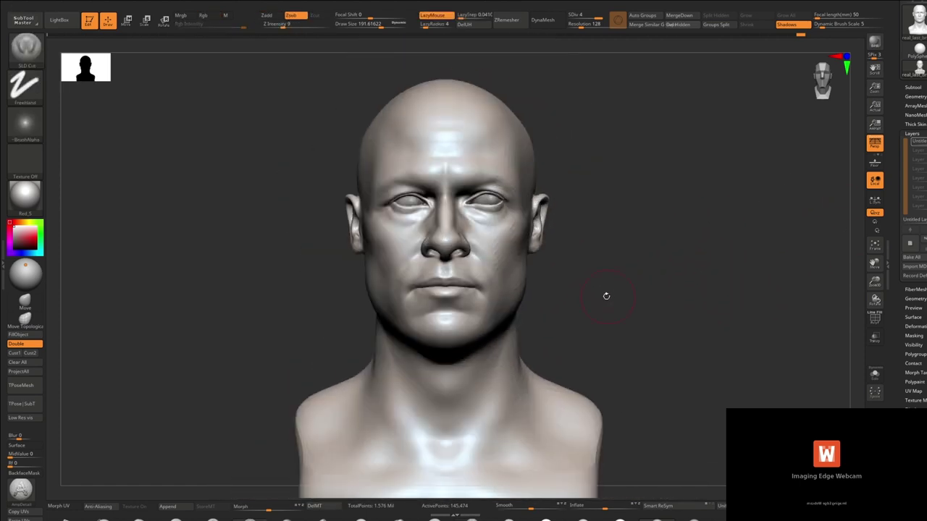
drag(627, 164, 761, 205)
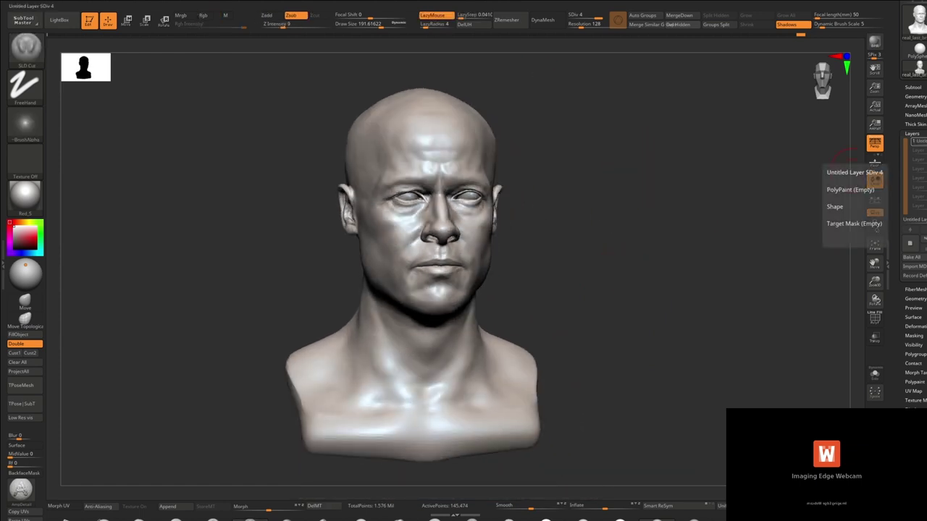